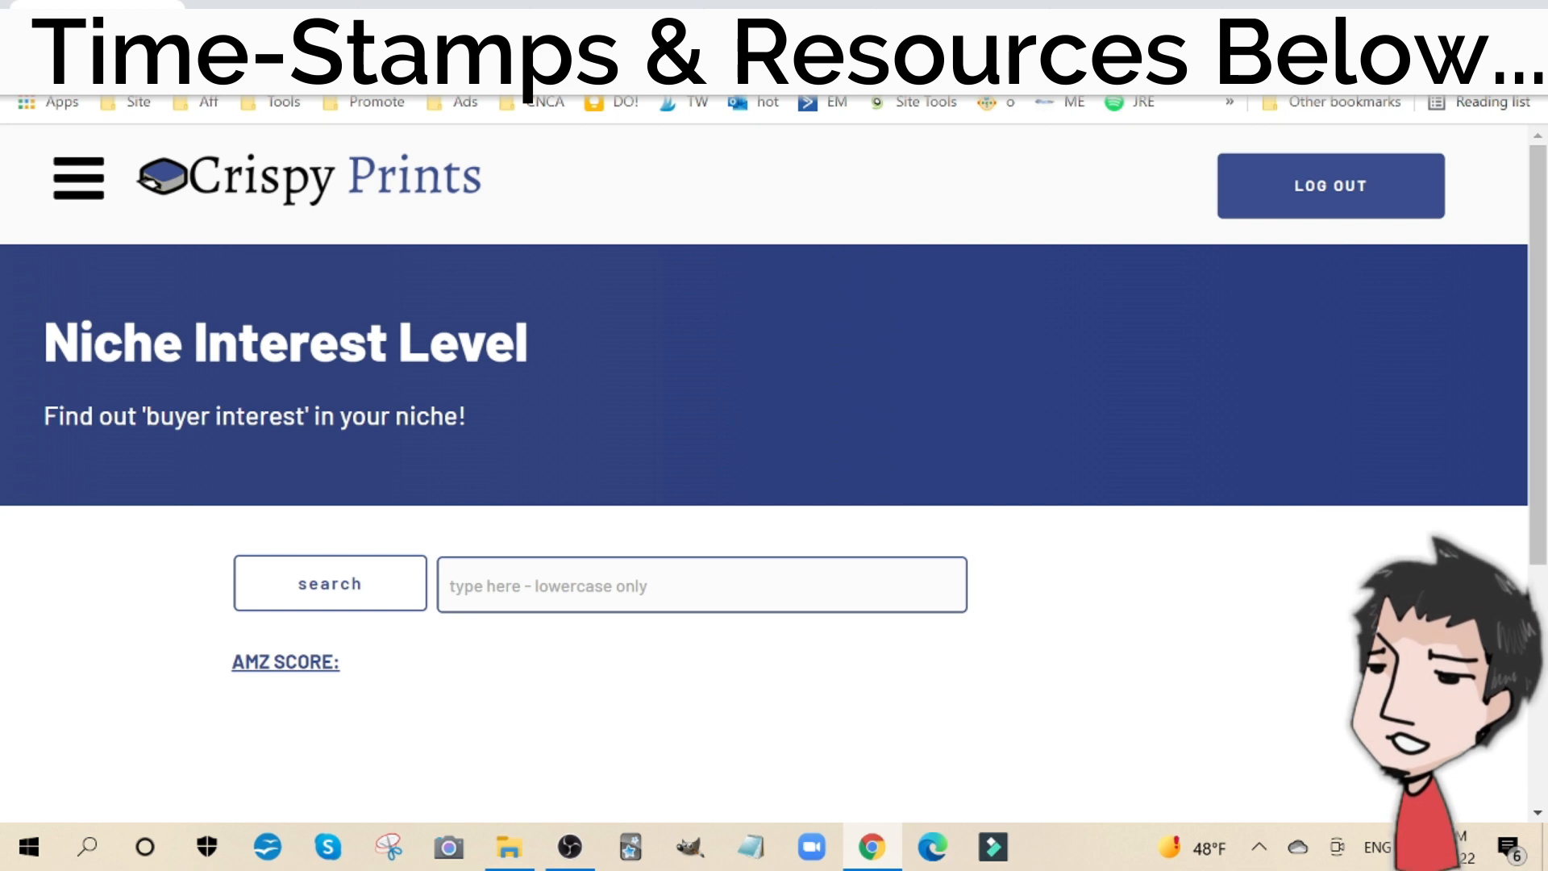
Step: Check the niche interest level for the keyword "valentines game" and review the related keywords
{"action": "left_click", "coordinate": [723, 601]}
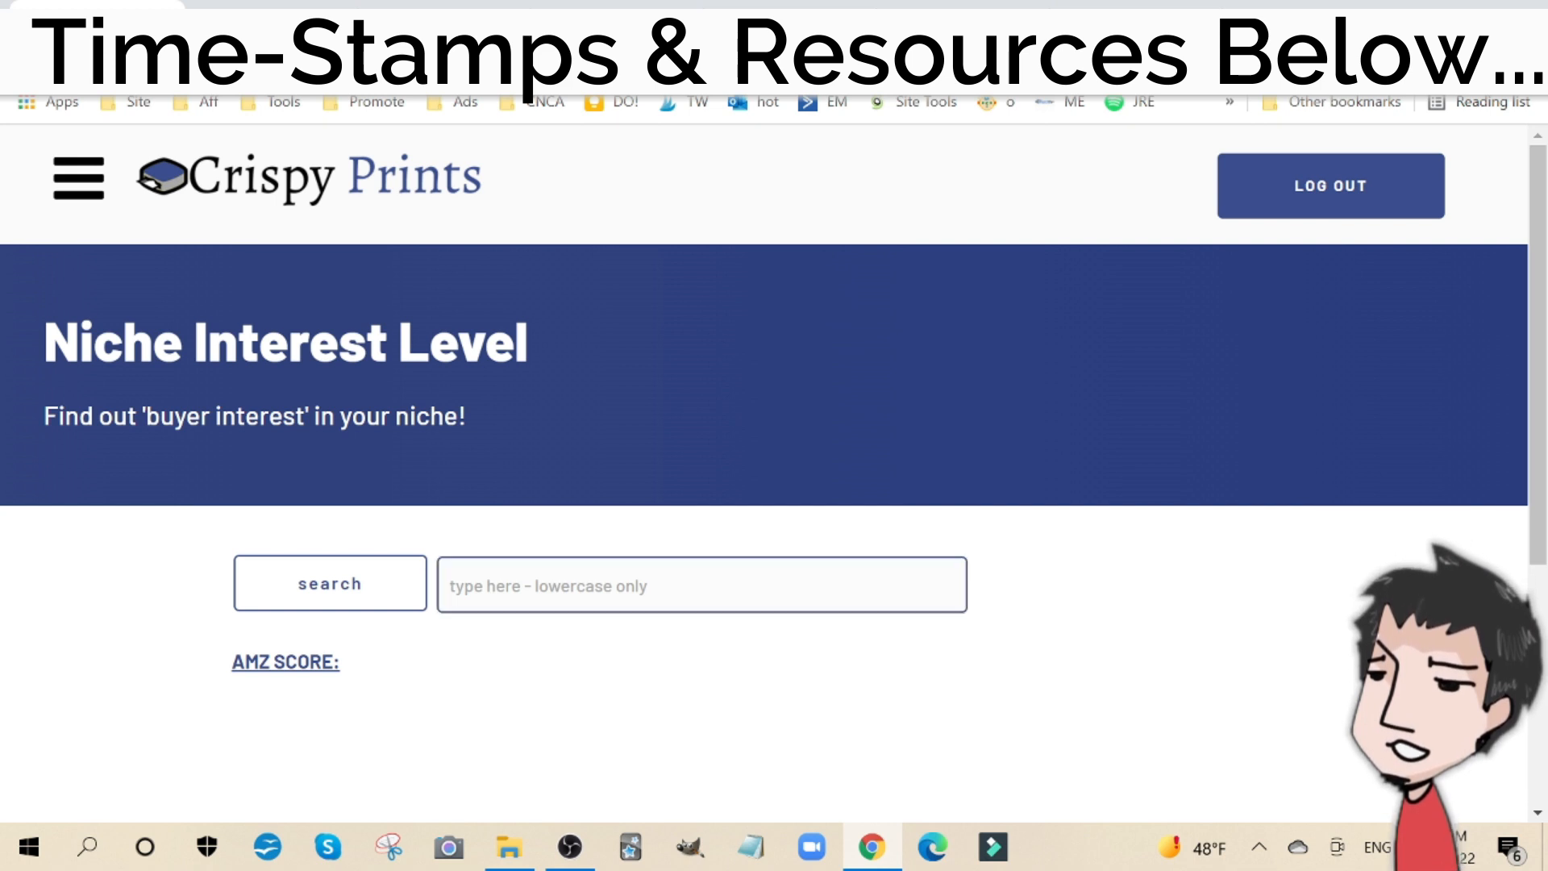
{"action": "type", "text": "valent"}
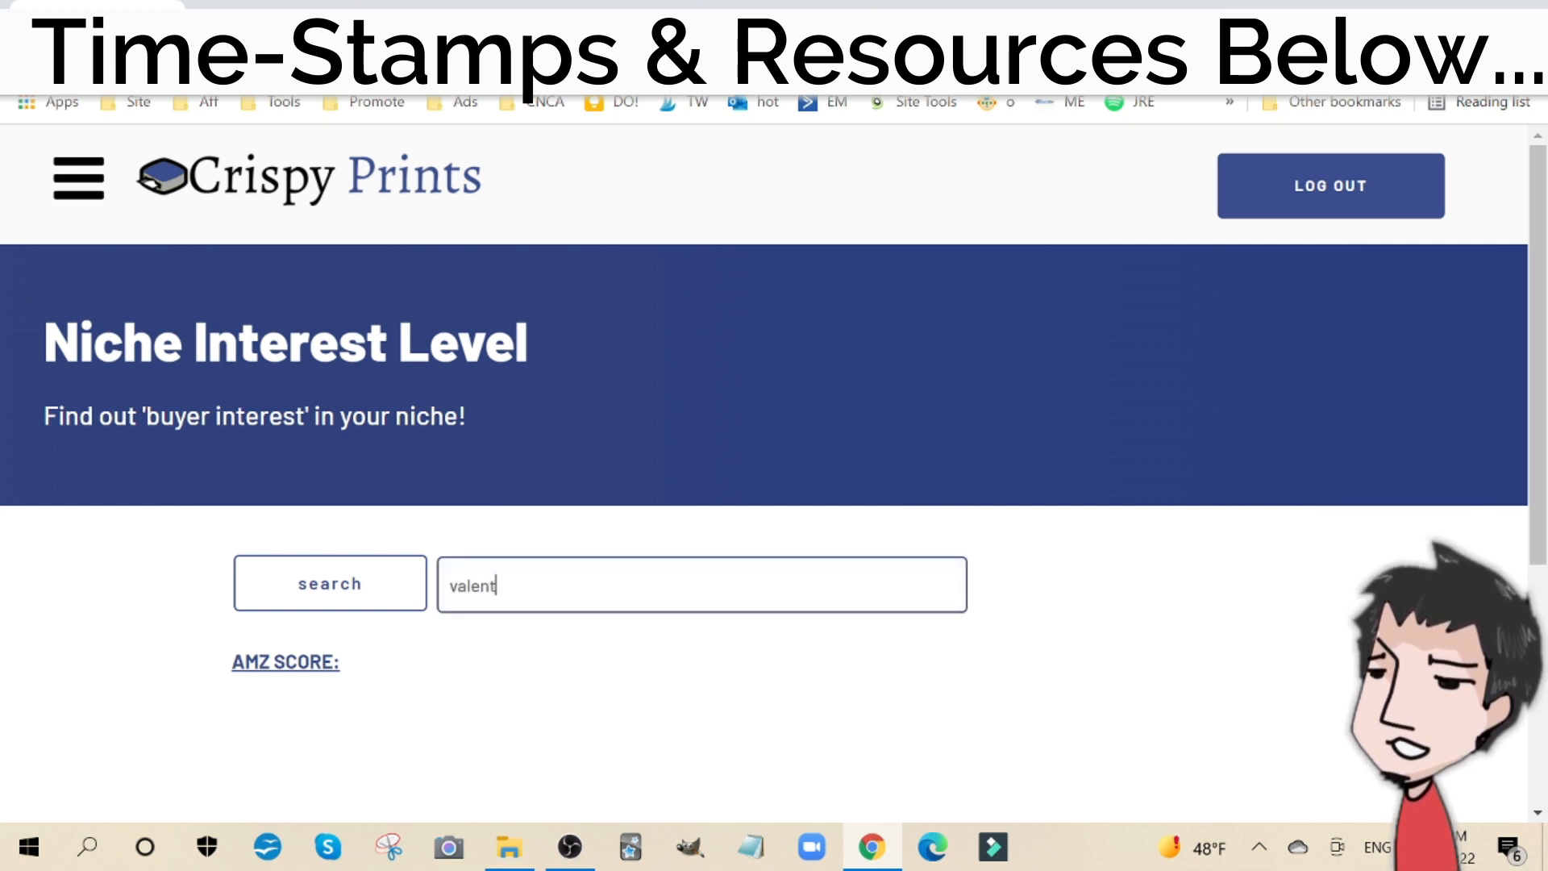
{"action": "type", "text": "ines games"}
{"action": "key", "text": "Return"}
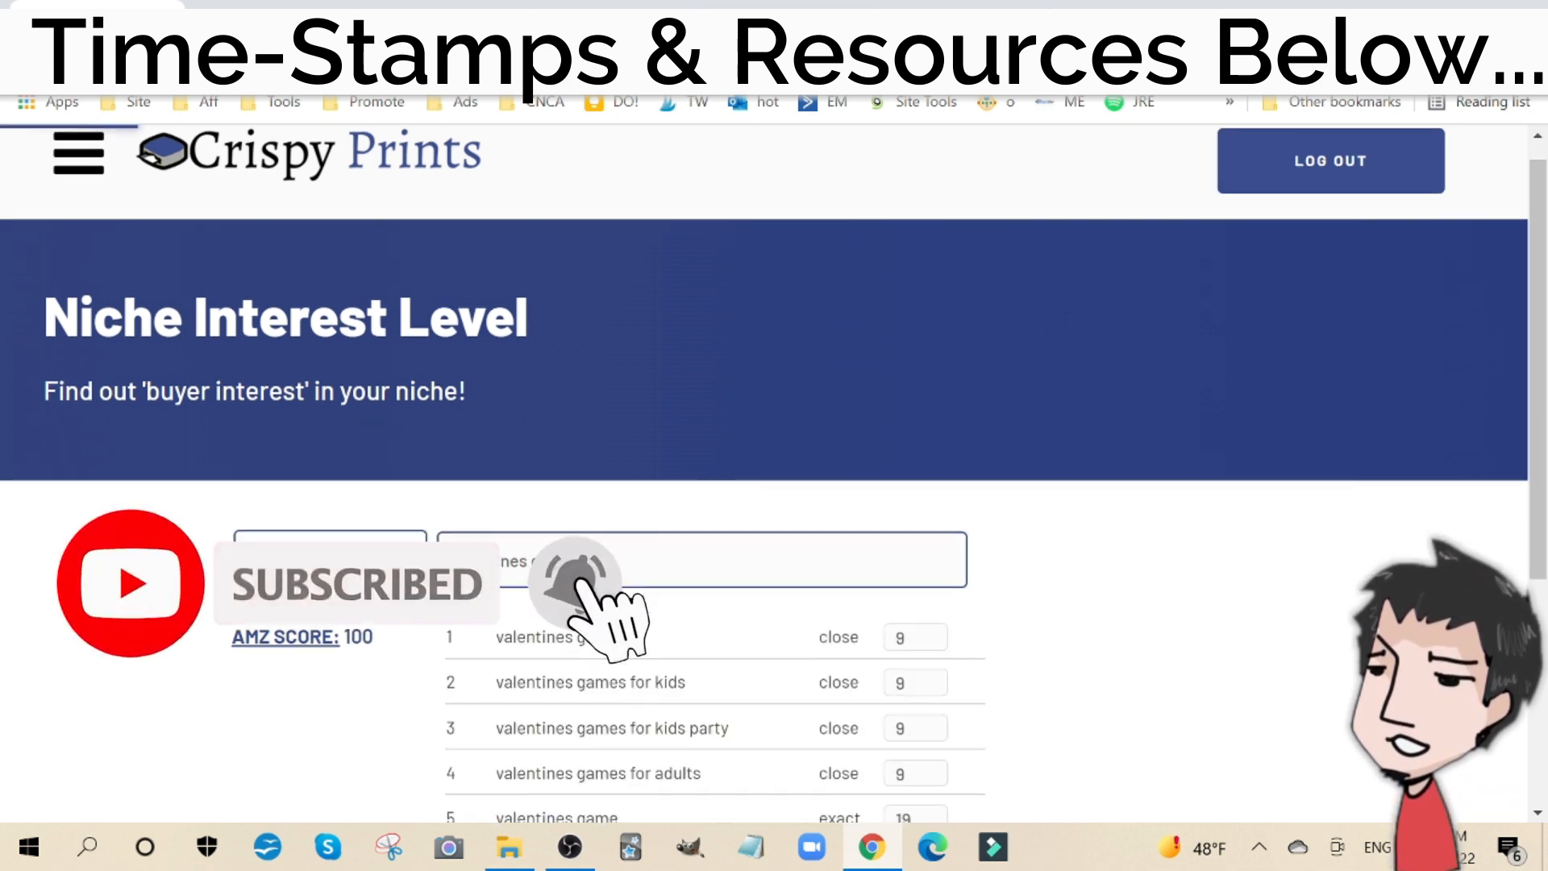
{"action": "scroll", "coordinate": [774, 476], "scroll_direction": "down", "scroll_amount": 5}
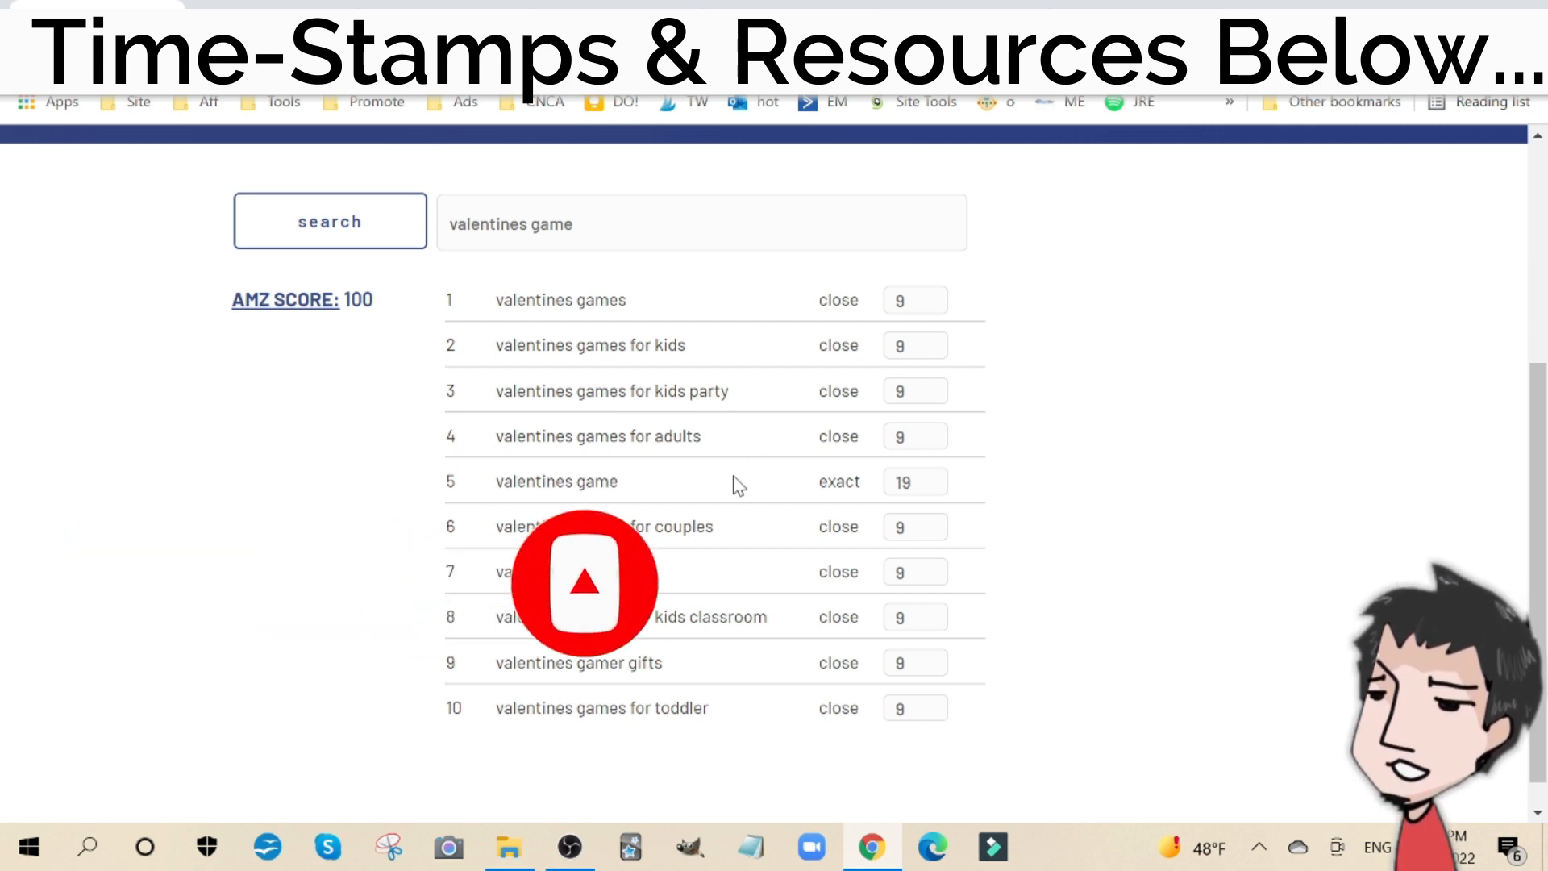
Step: Copy the keyword "valentines games for couples" and look up its worldwide interest over the past 12 months in Google Trends
{"action": "triple_click", "coordinate": [604, 526]}
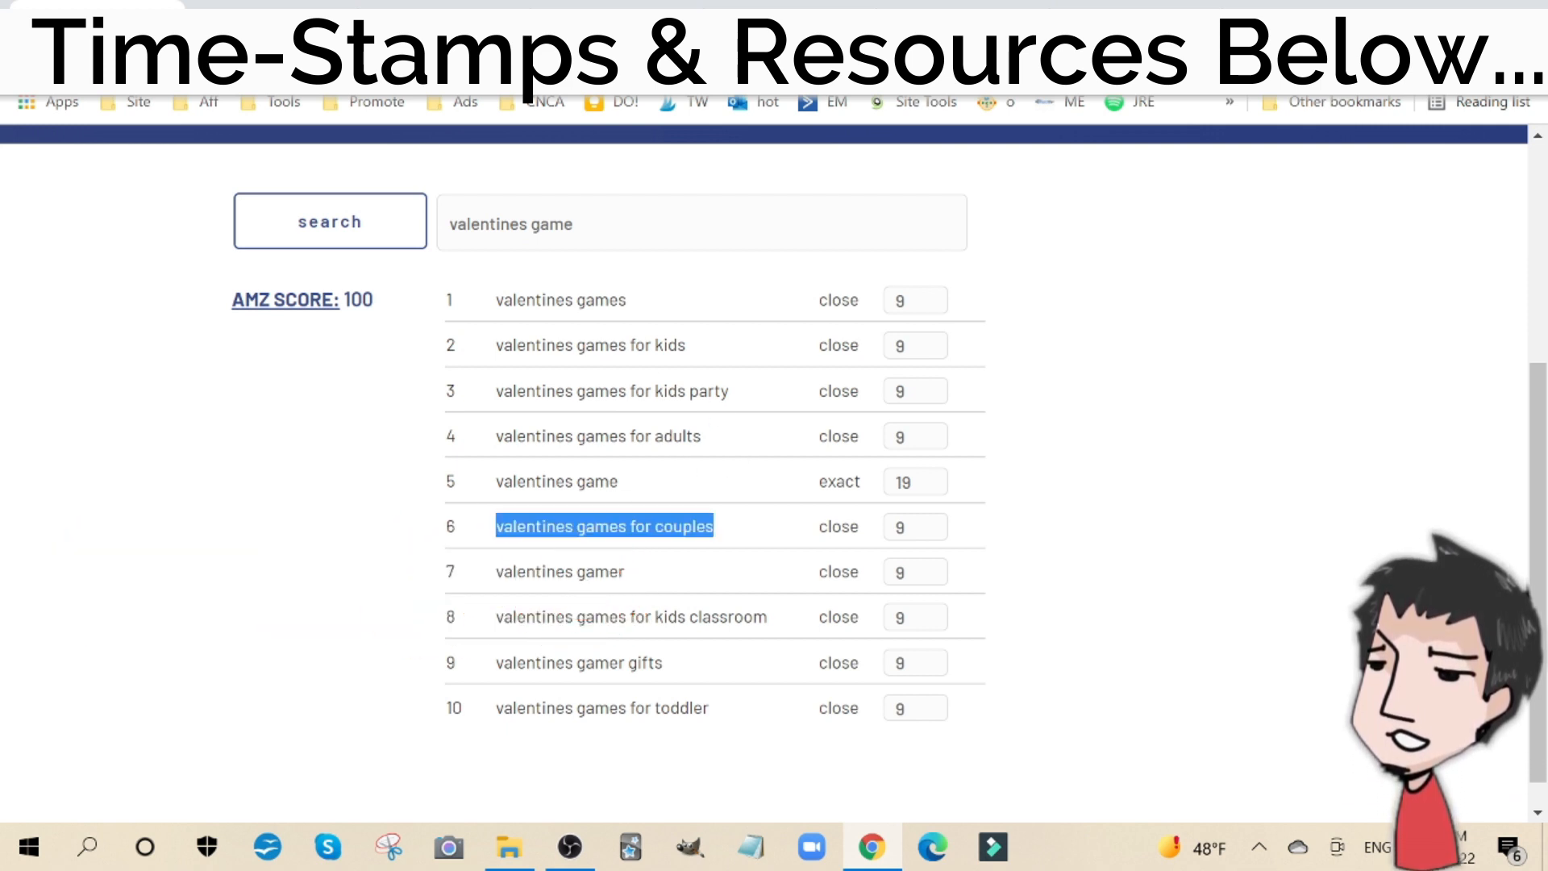
{"action": "right_click", "coordinate": [575, 526]}
{"action": "left_click", "coordinate": [666, 550]}
{"action": "left_click", "coordinate": [274, 4]}
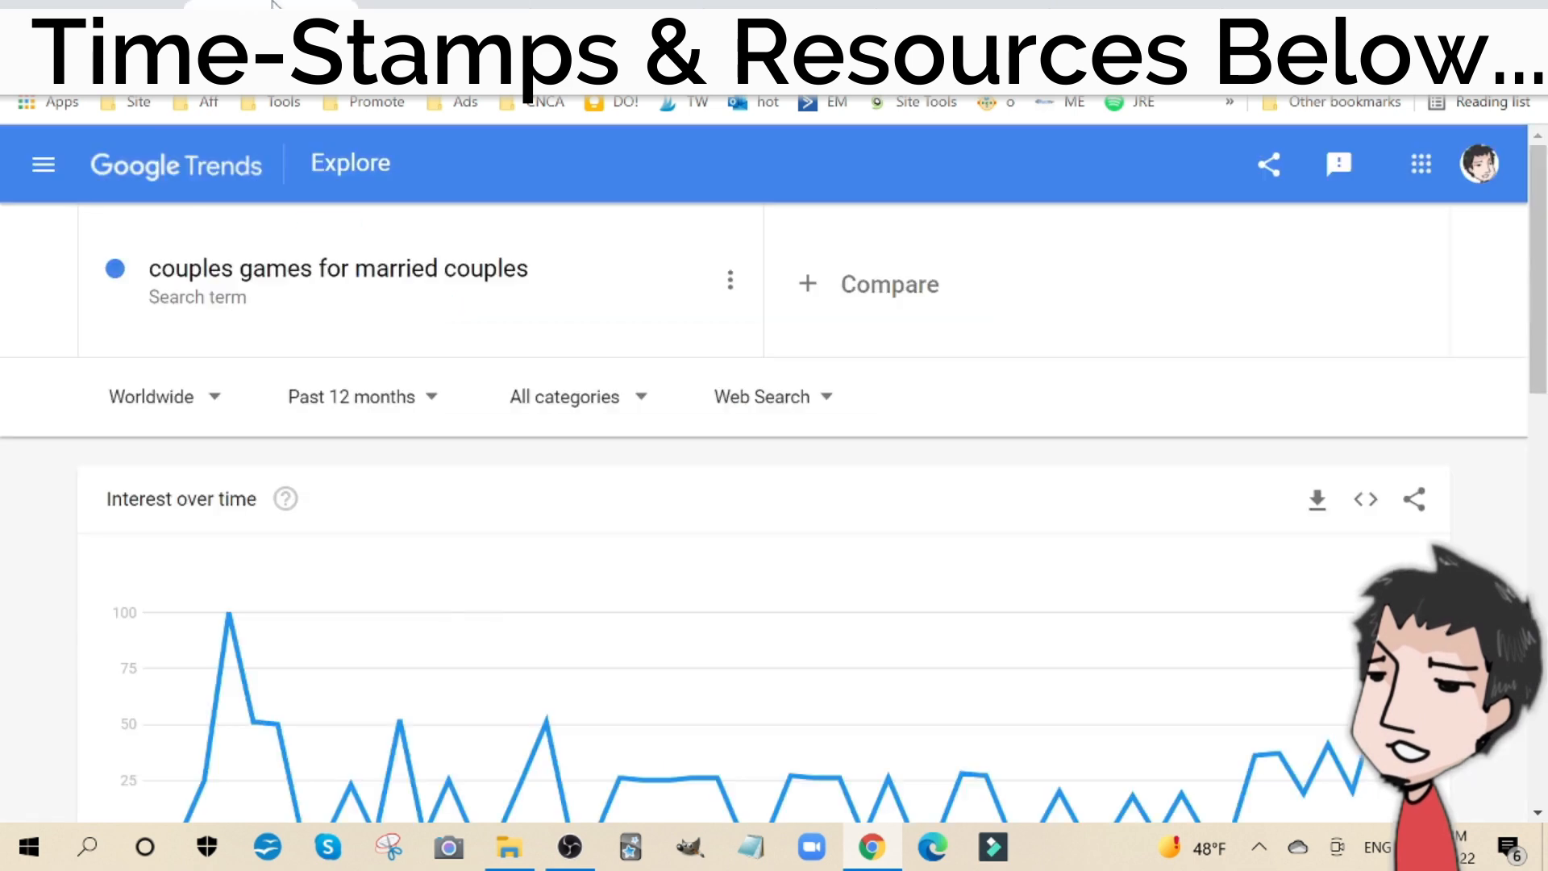
{"action": "left_click", "coordinate": [323, 274]}
{"action": "key", "text": "ctrl+v"}
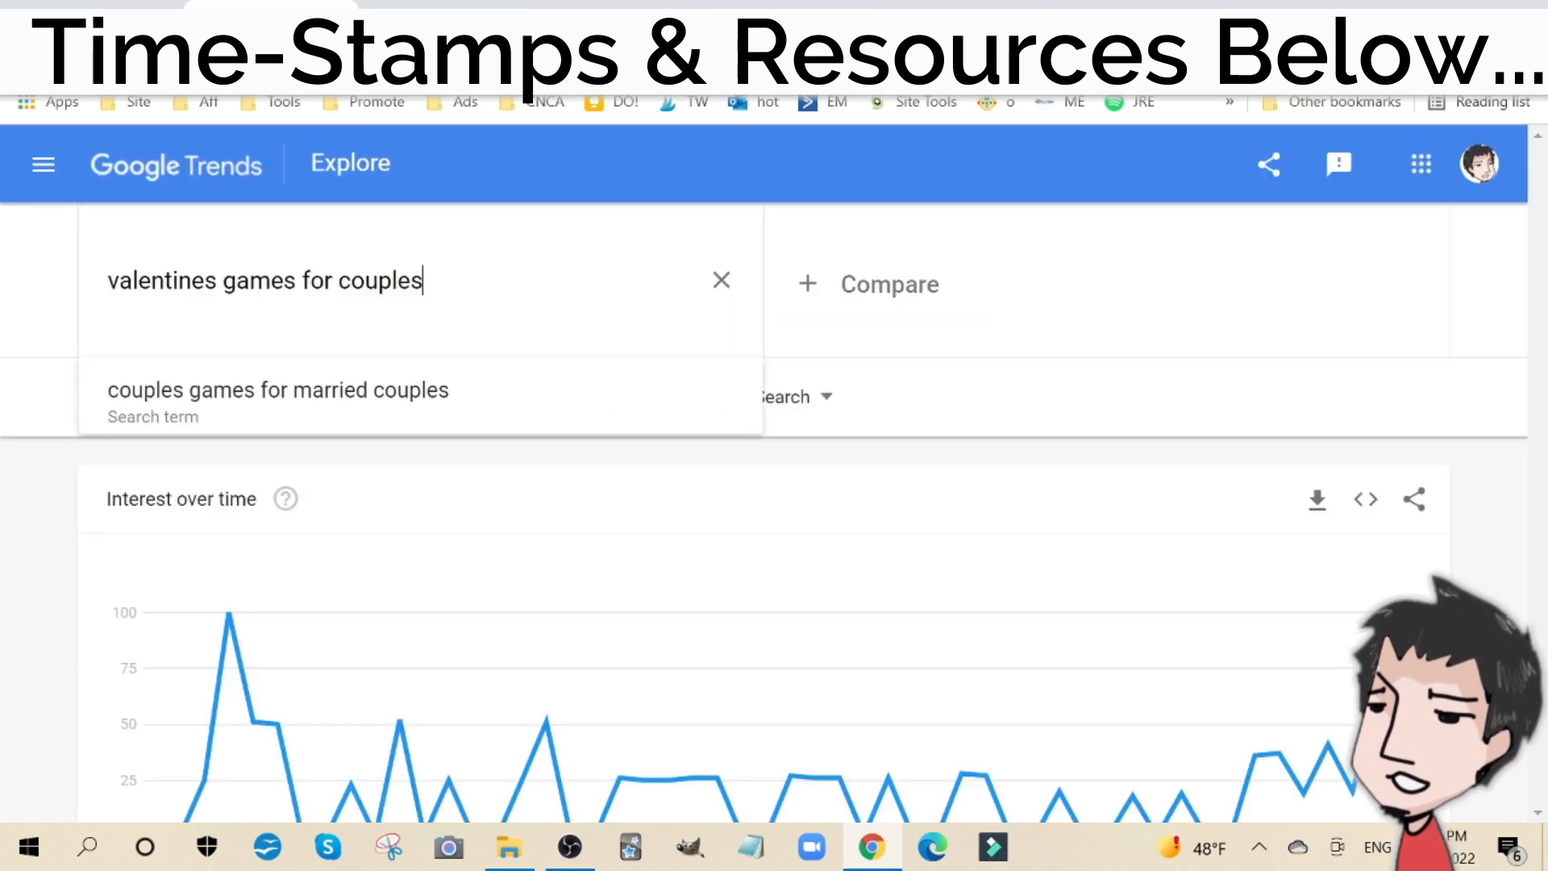
{"action": "key", "text": "Return"}
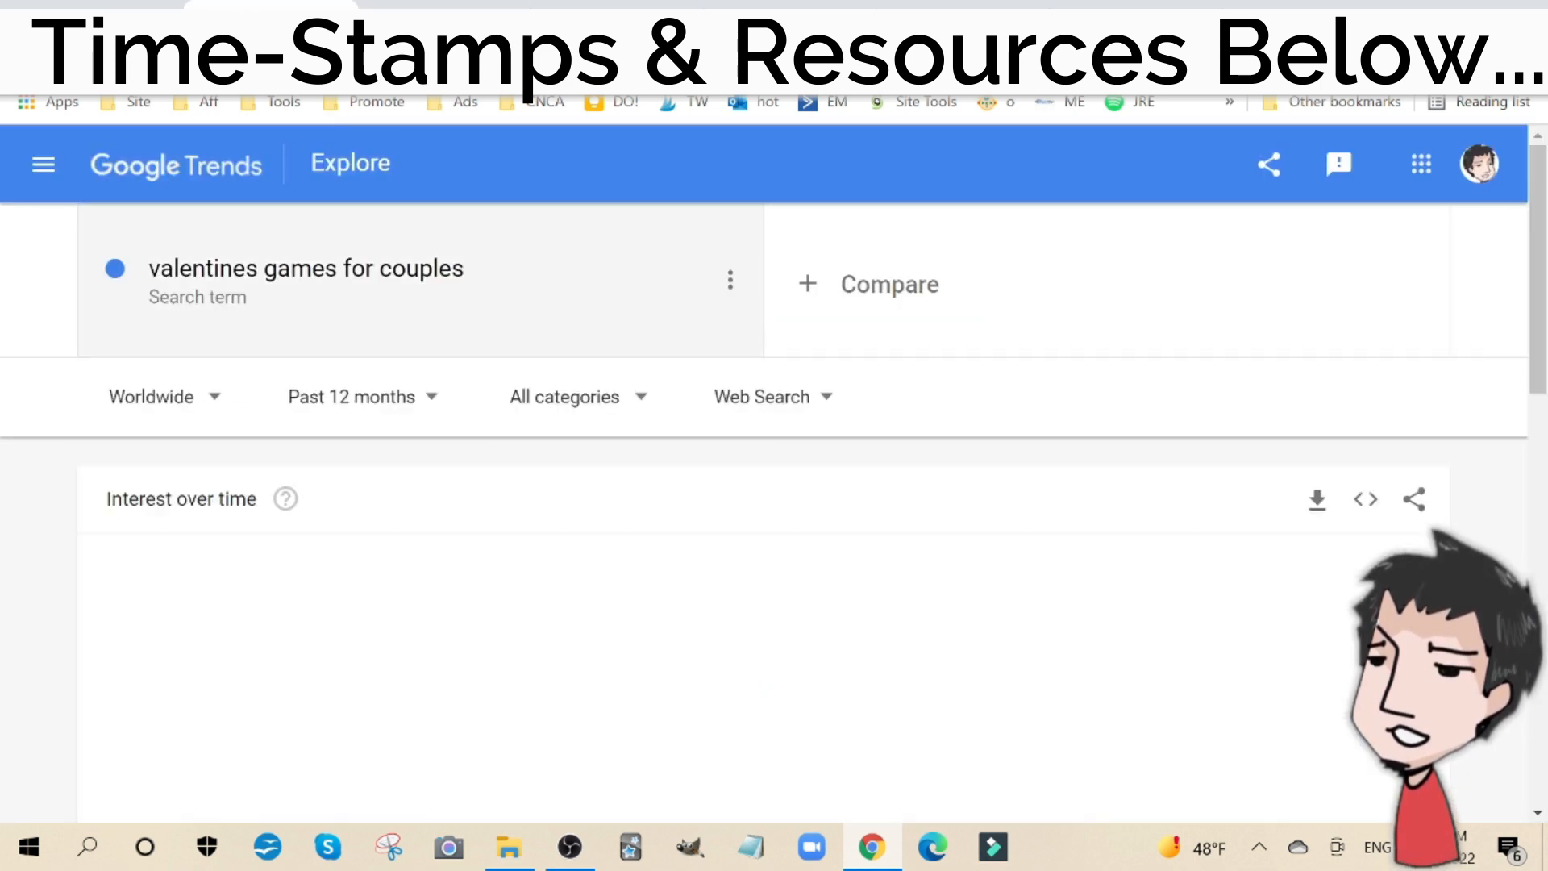
{"action": "scroll", "coordinate": [715, 304], "scroll_direction": "down", "scroll_amount": 5}
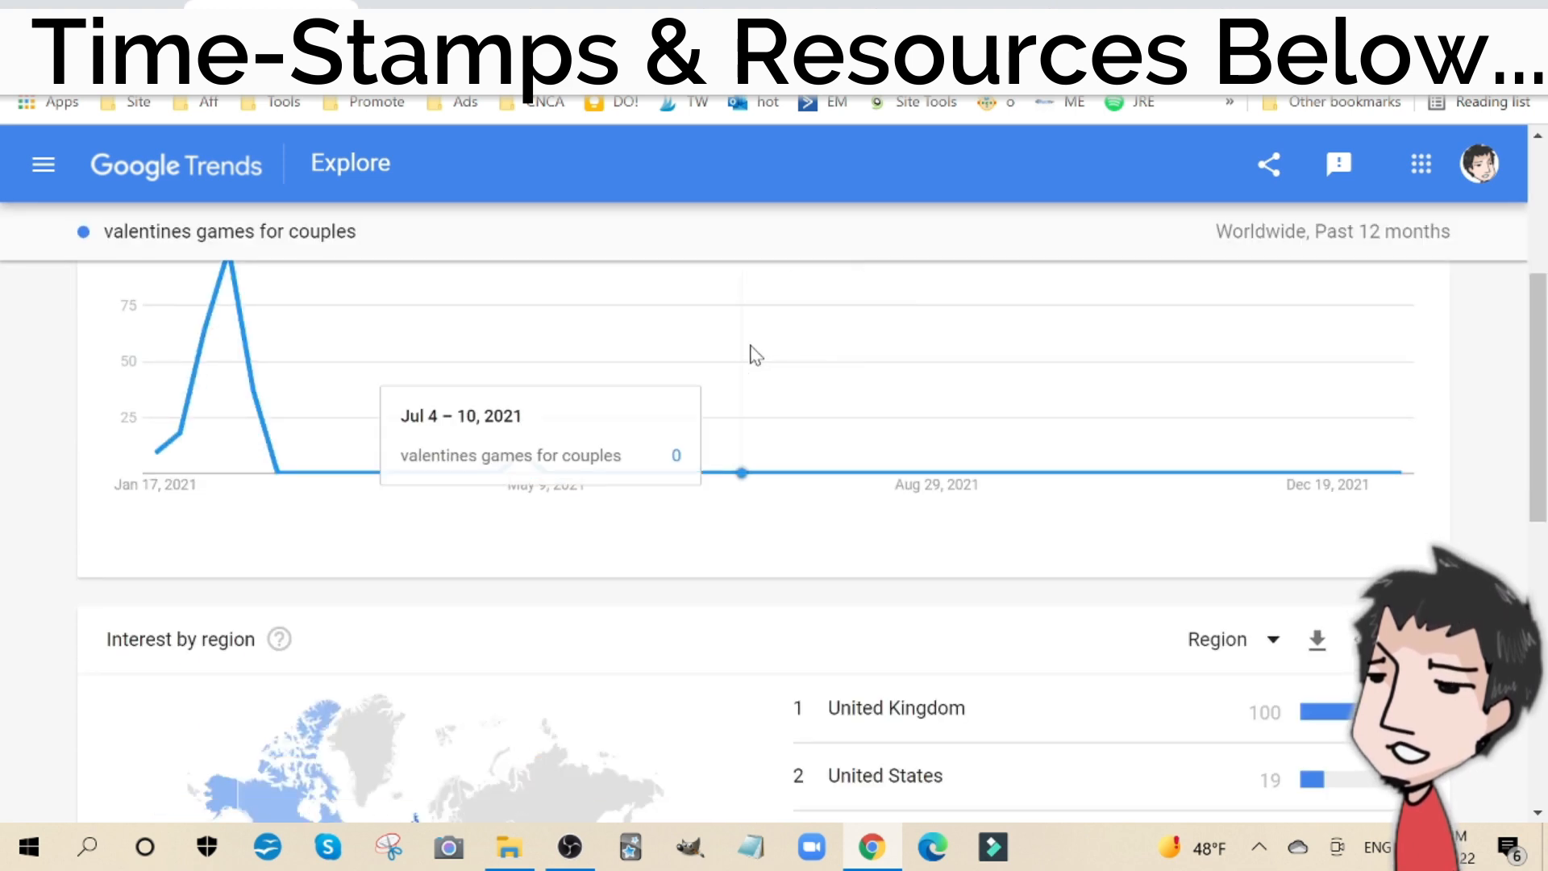
{"action": "scroll", "coordinate": [750, 349], "scroll_direction": "up", "scroll_amount": 5}
Step: Return to the Crispy Prints niche tool and check the interest level for "valentines games for couples"
{"action": "left_click", "coordinate": [66, 5]}
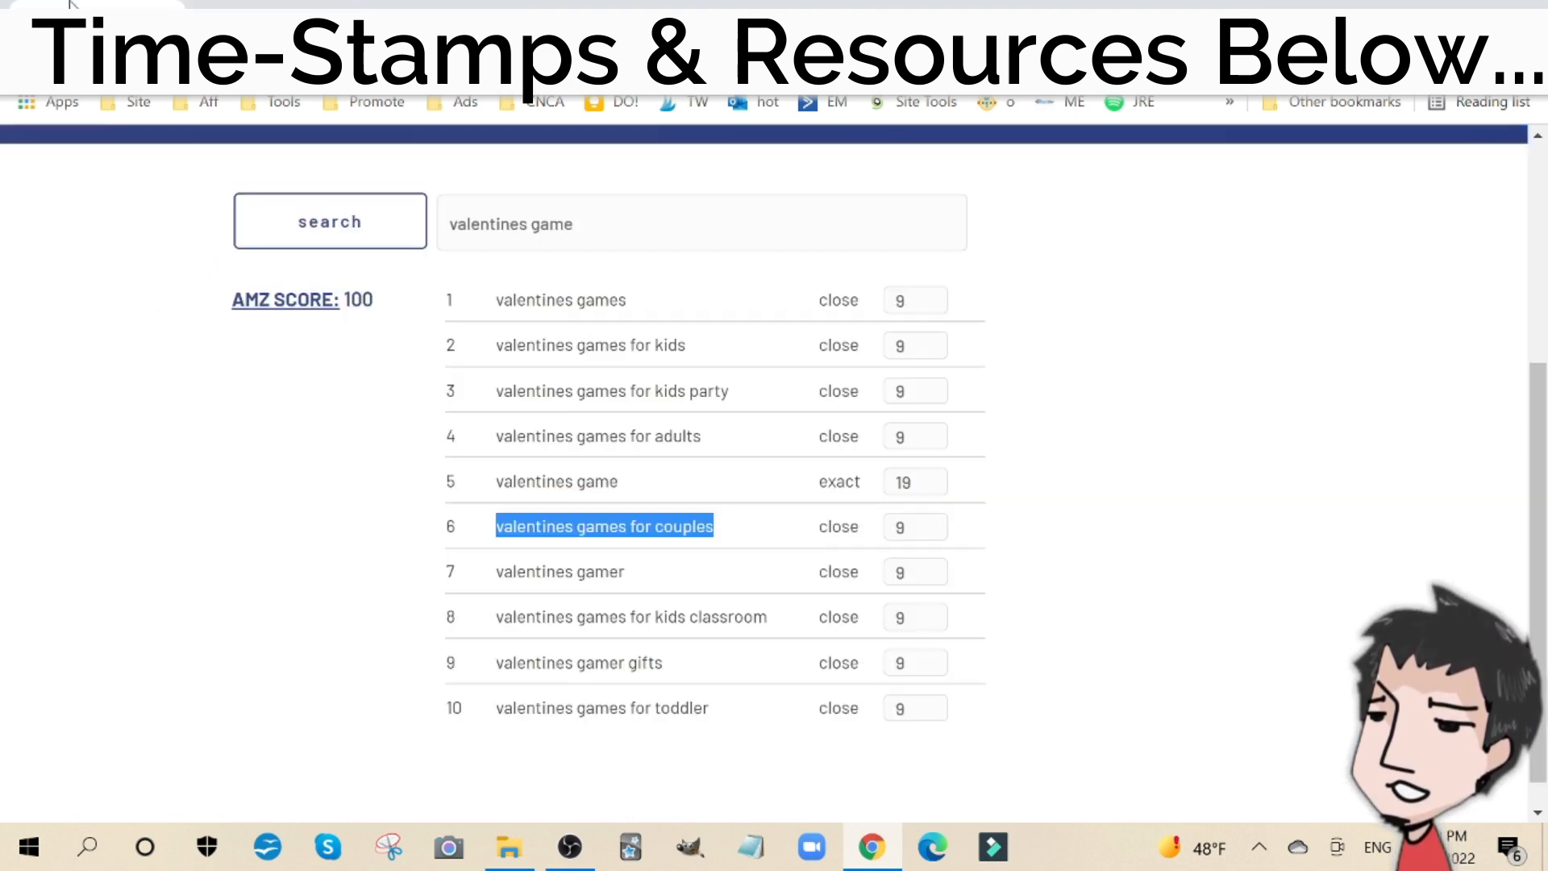
{"action": "left_click", "coordinate": [518, 224]}
{"action": "key", "text": "ctrl+a"}
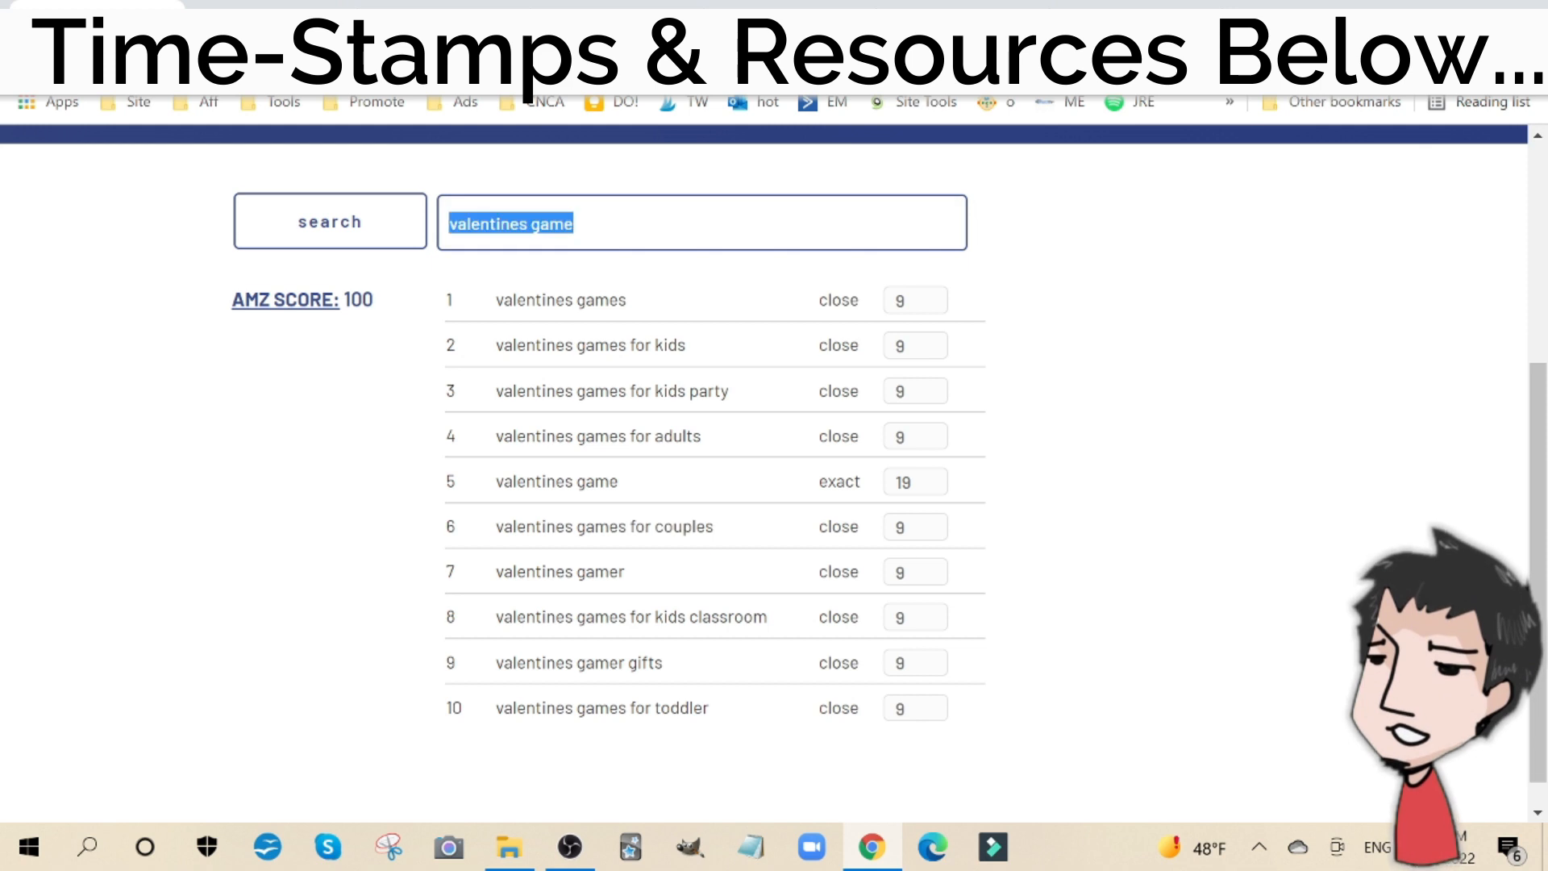
{"action": "key", "text": "ctrl+v"}
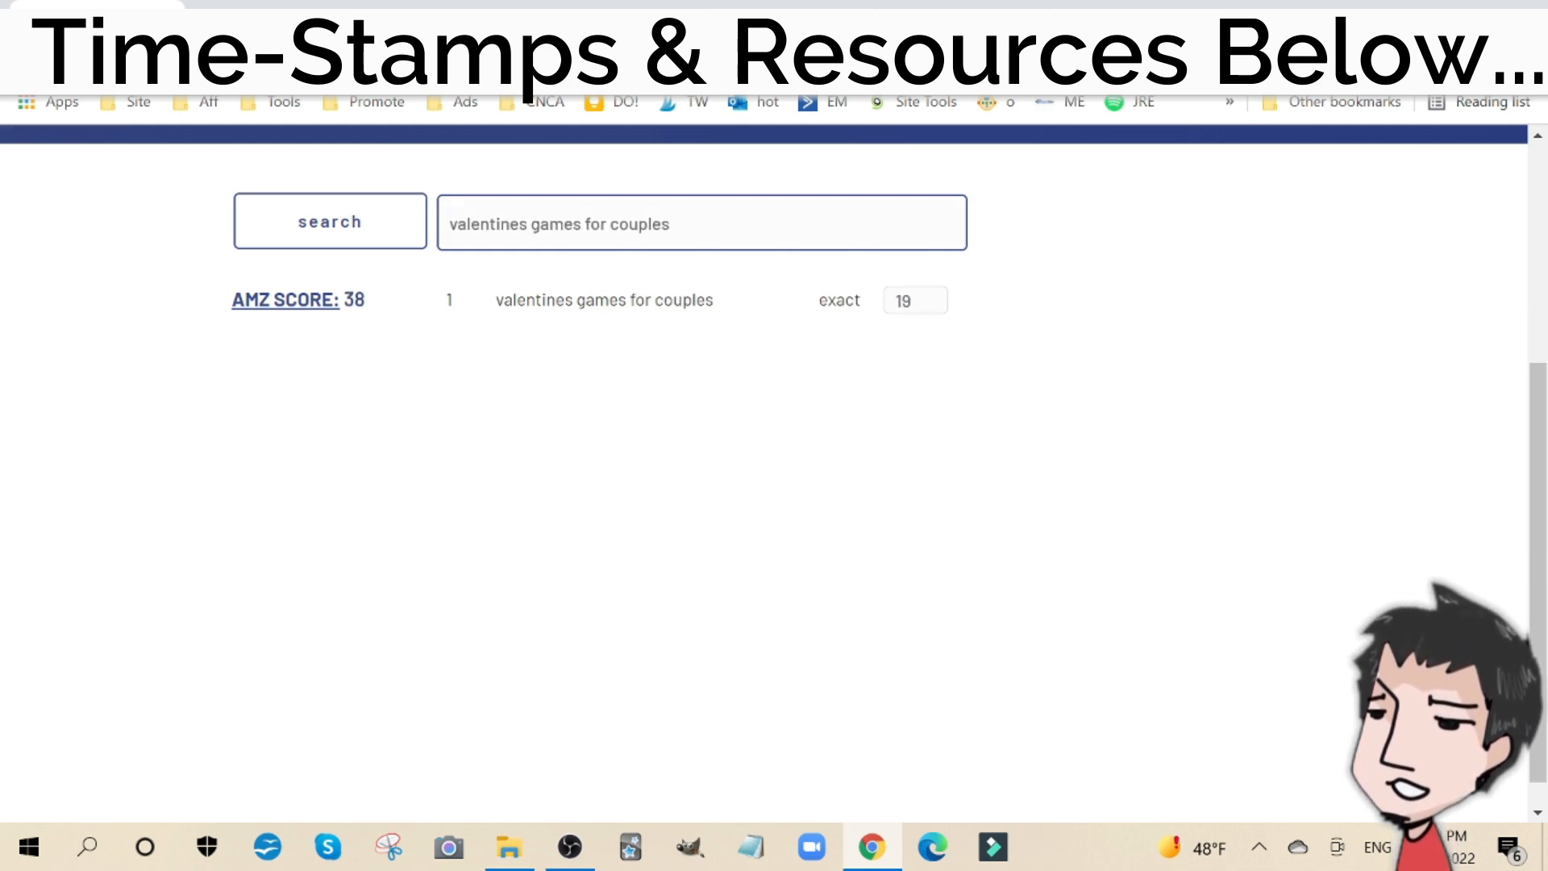
Step: Replace the keyword with "couples games" and check its niche interest level
{"action": "triple_click", "coordinate": [556, 223]}
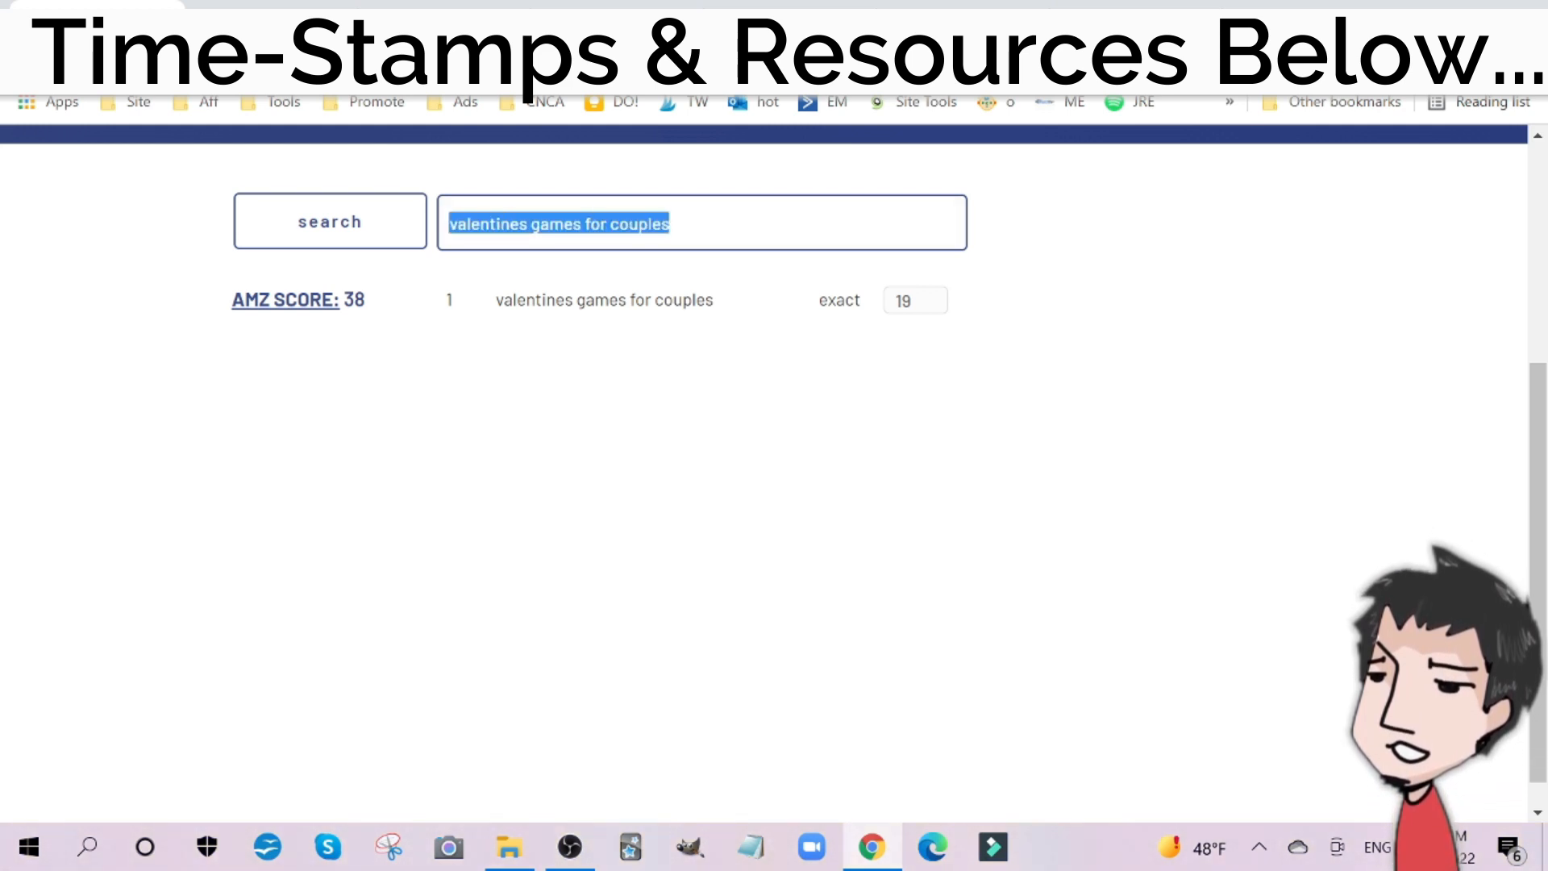
{"action": "type", "text": "couples games"}
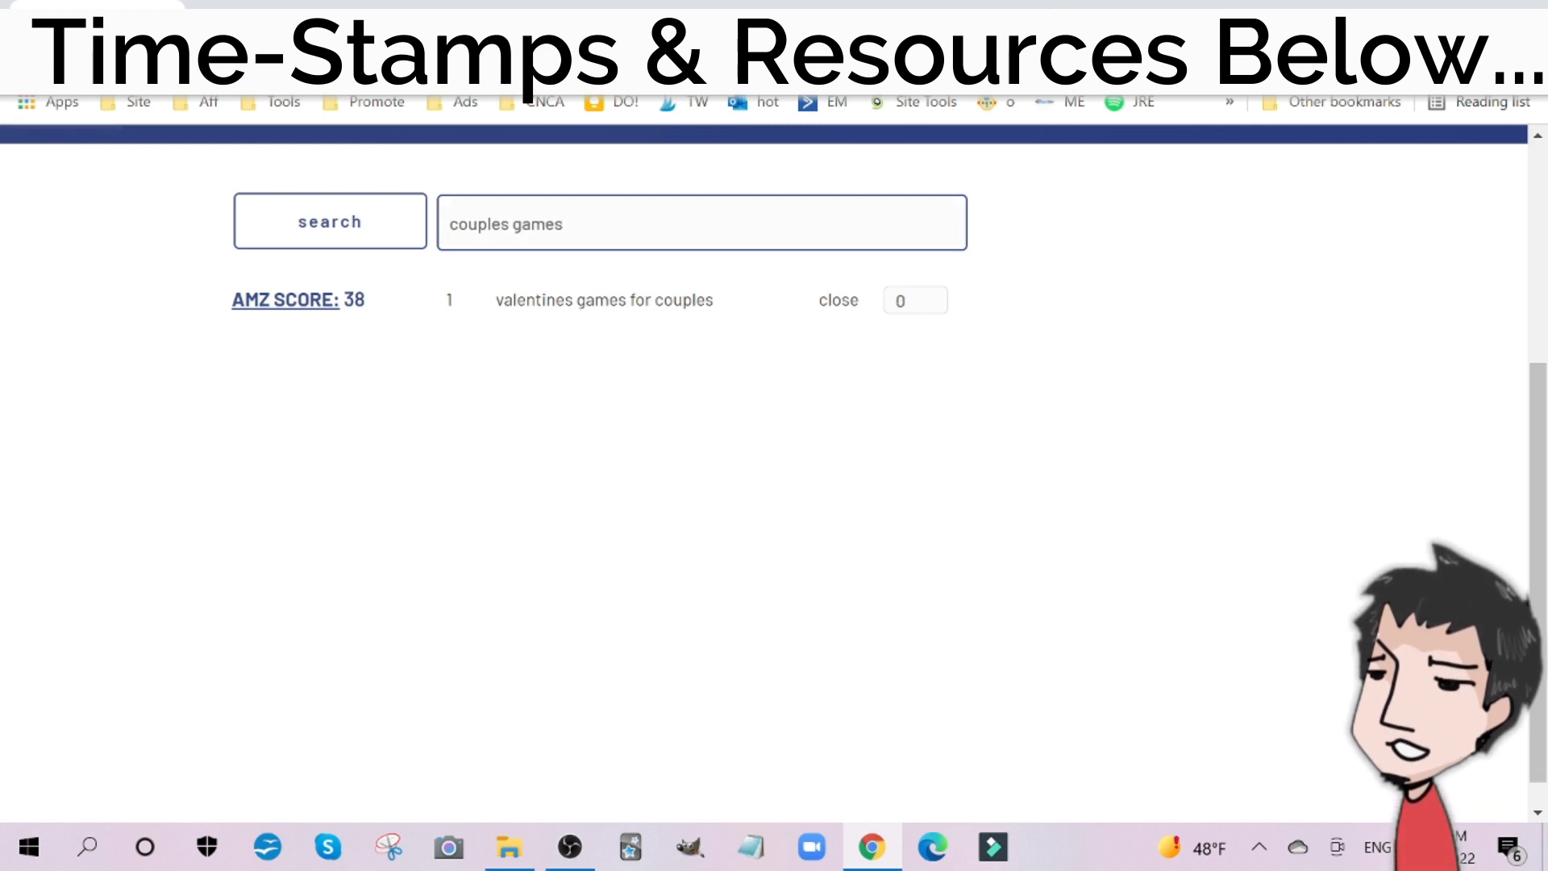
{"action": "left_click", "coordinate": [698, 340]}
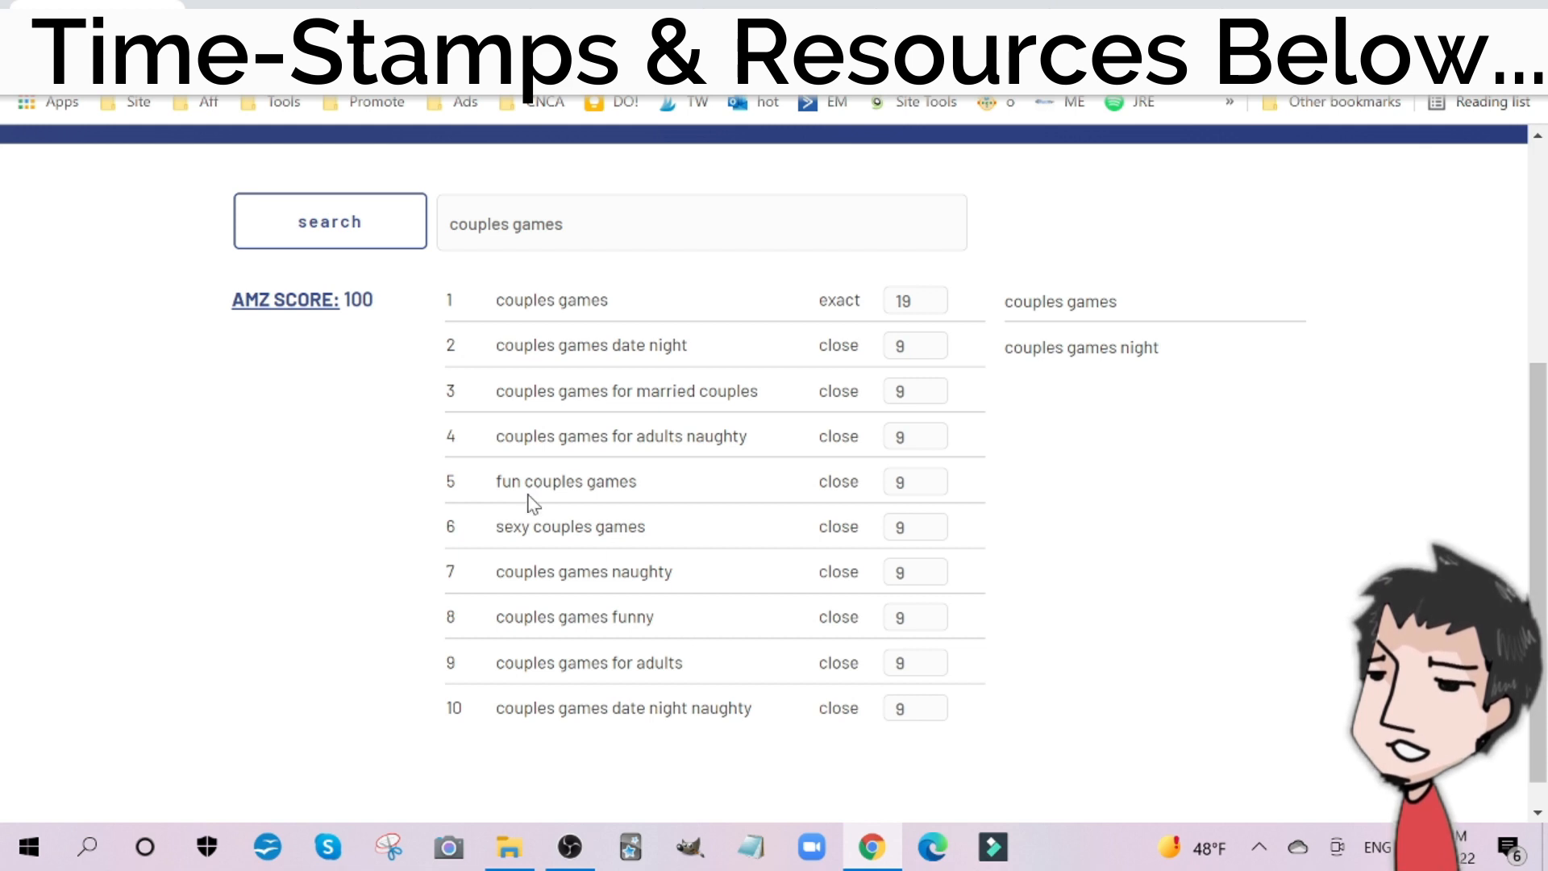
Step: Change the keyword to "couples activities" and check its niche interest level
{"action": "left_click", "coordinate": [595, 224]}
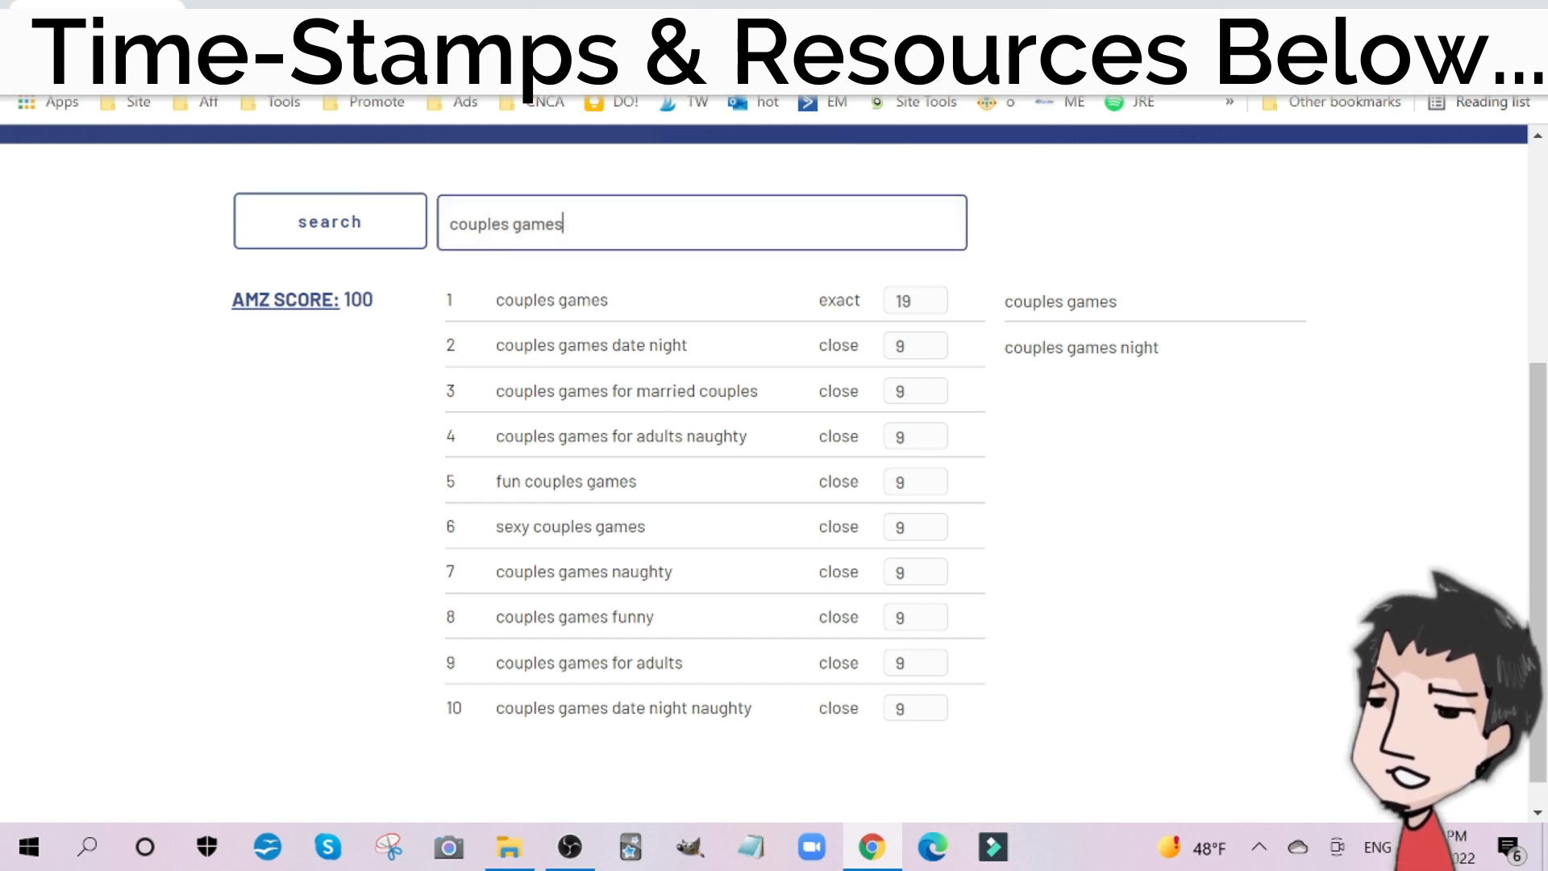
{"action": "left_click_drag", "start_coordinate": [513, 224], "coordinate": [570, 224]}
{"action": "type", "text": "activities"}
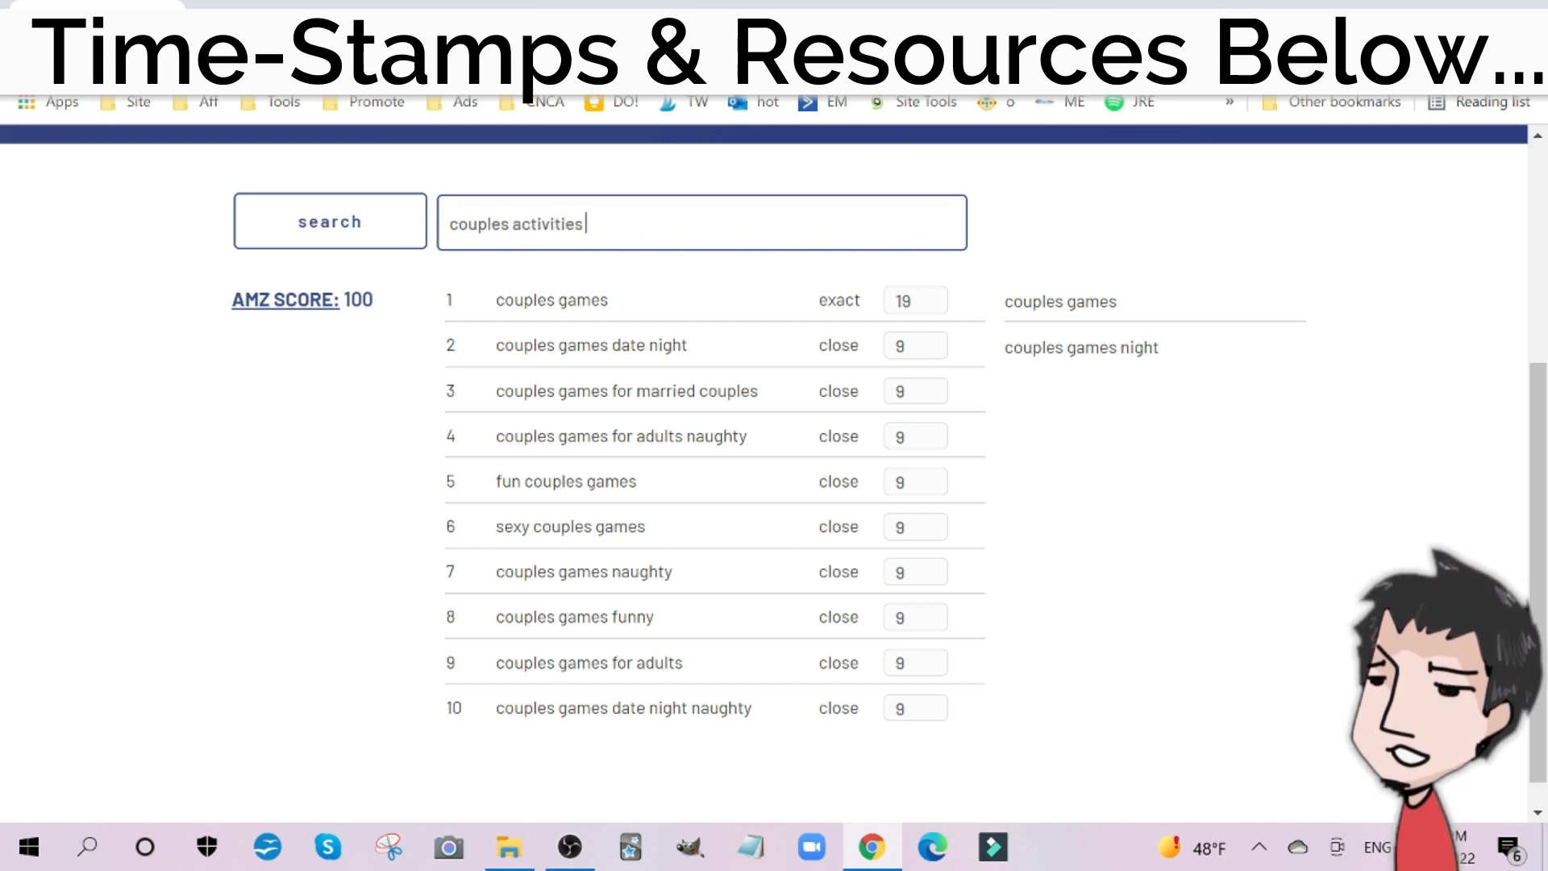
{"action": "key", "text": "Return"}
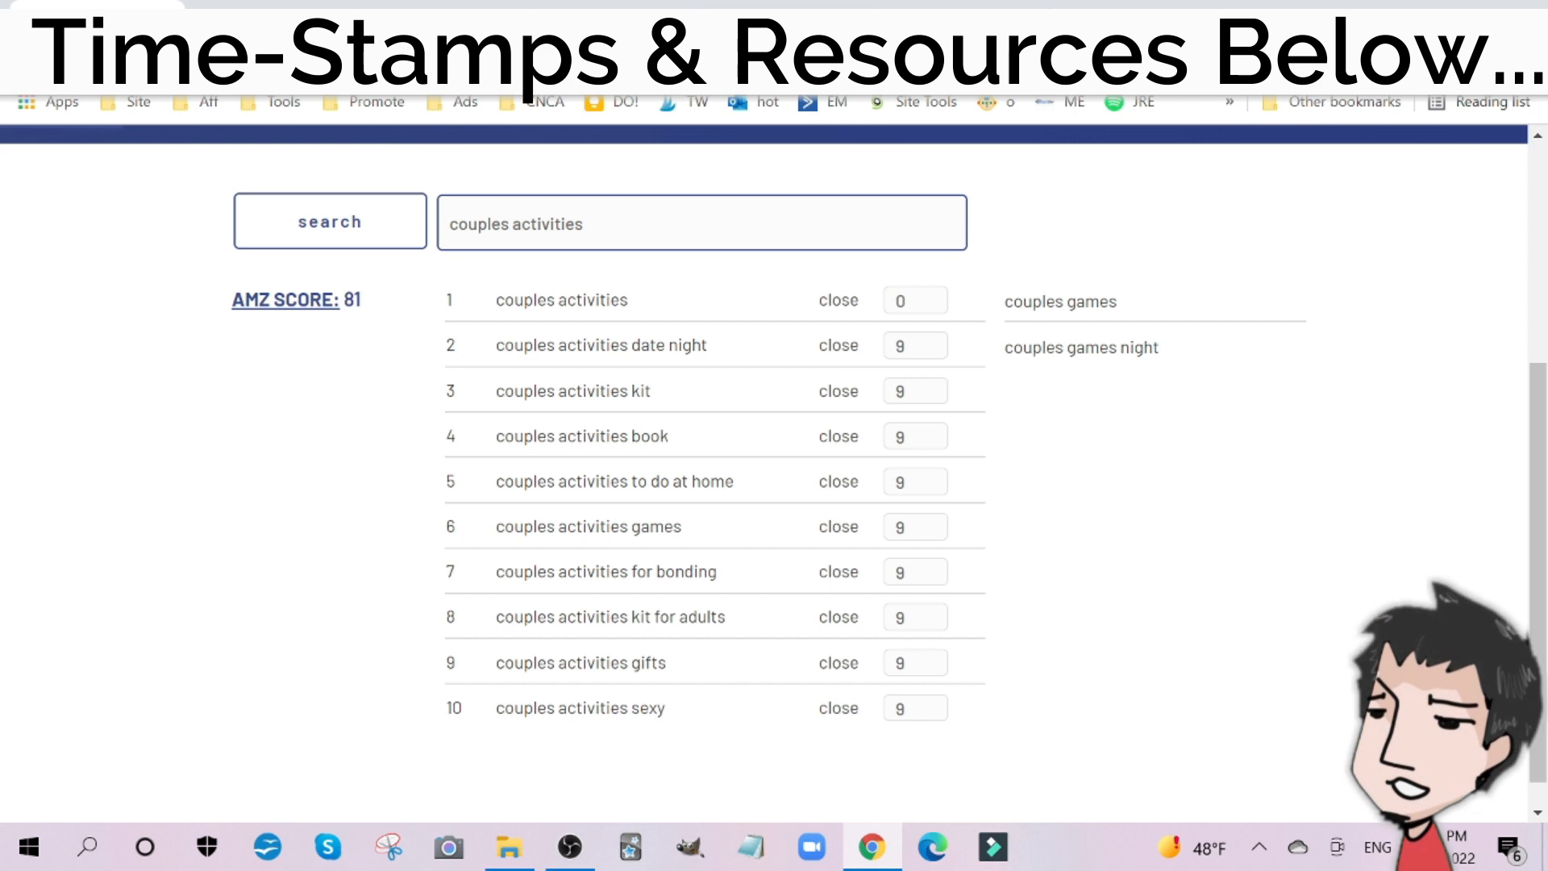
{"action": "left_click", "coordinate": [637, 291]}
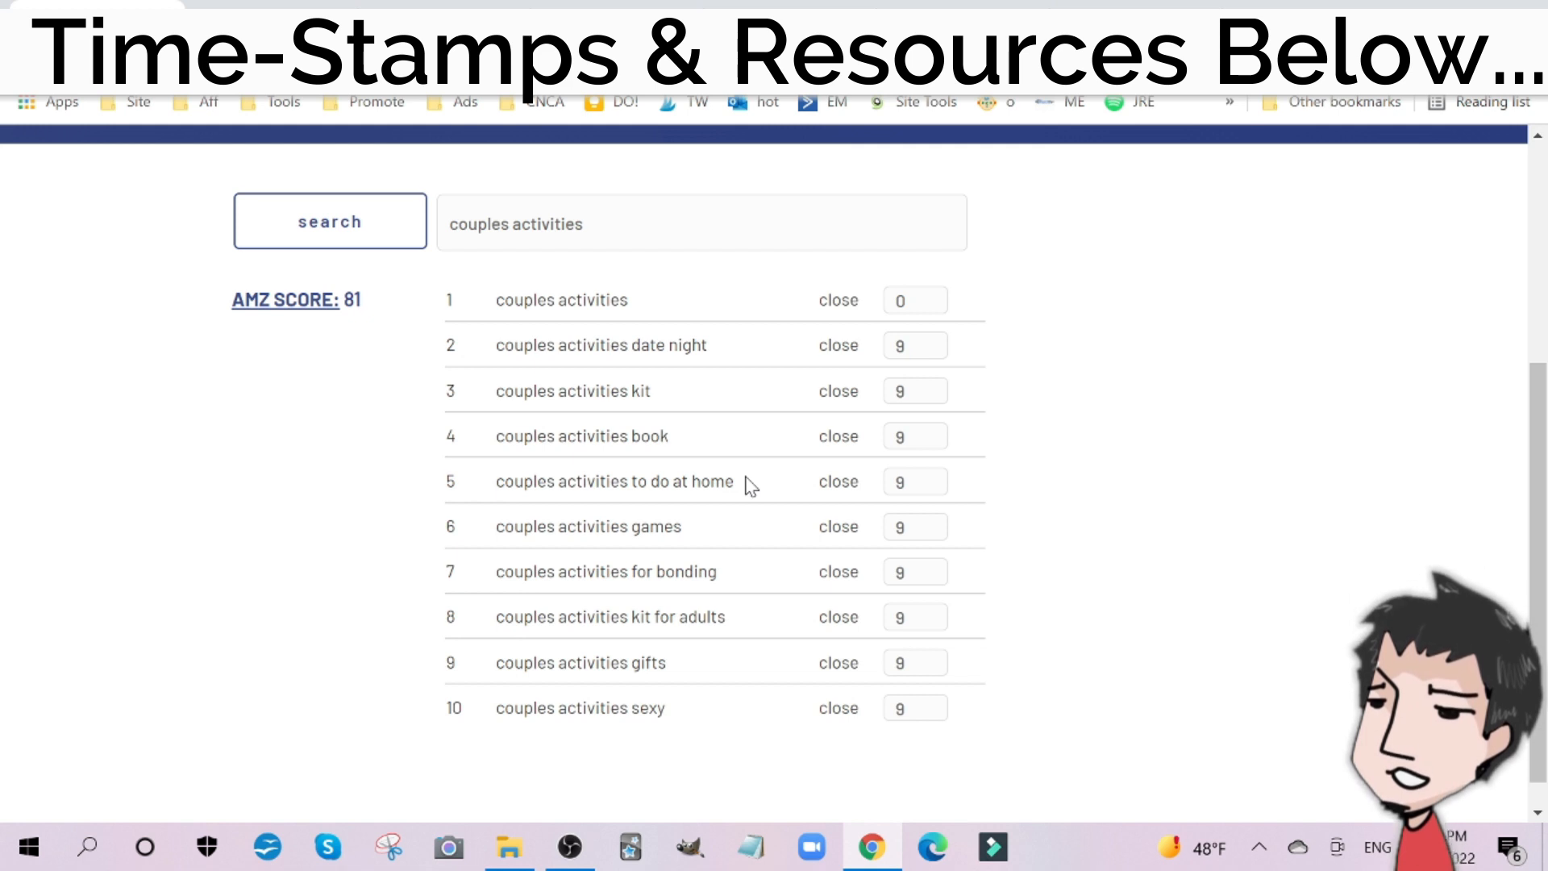
Step: Open the Couples Bundle generator in Crispy Prints and review the full list of available prints
{"action": "left_click", "coordinate": [271, 4]}
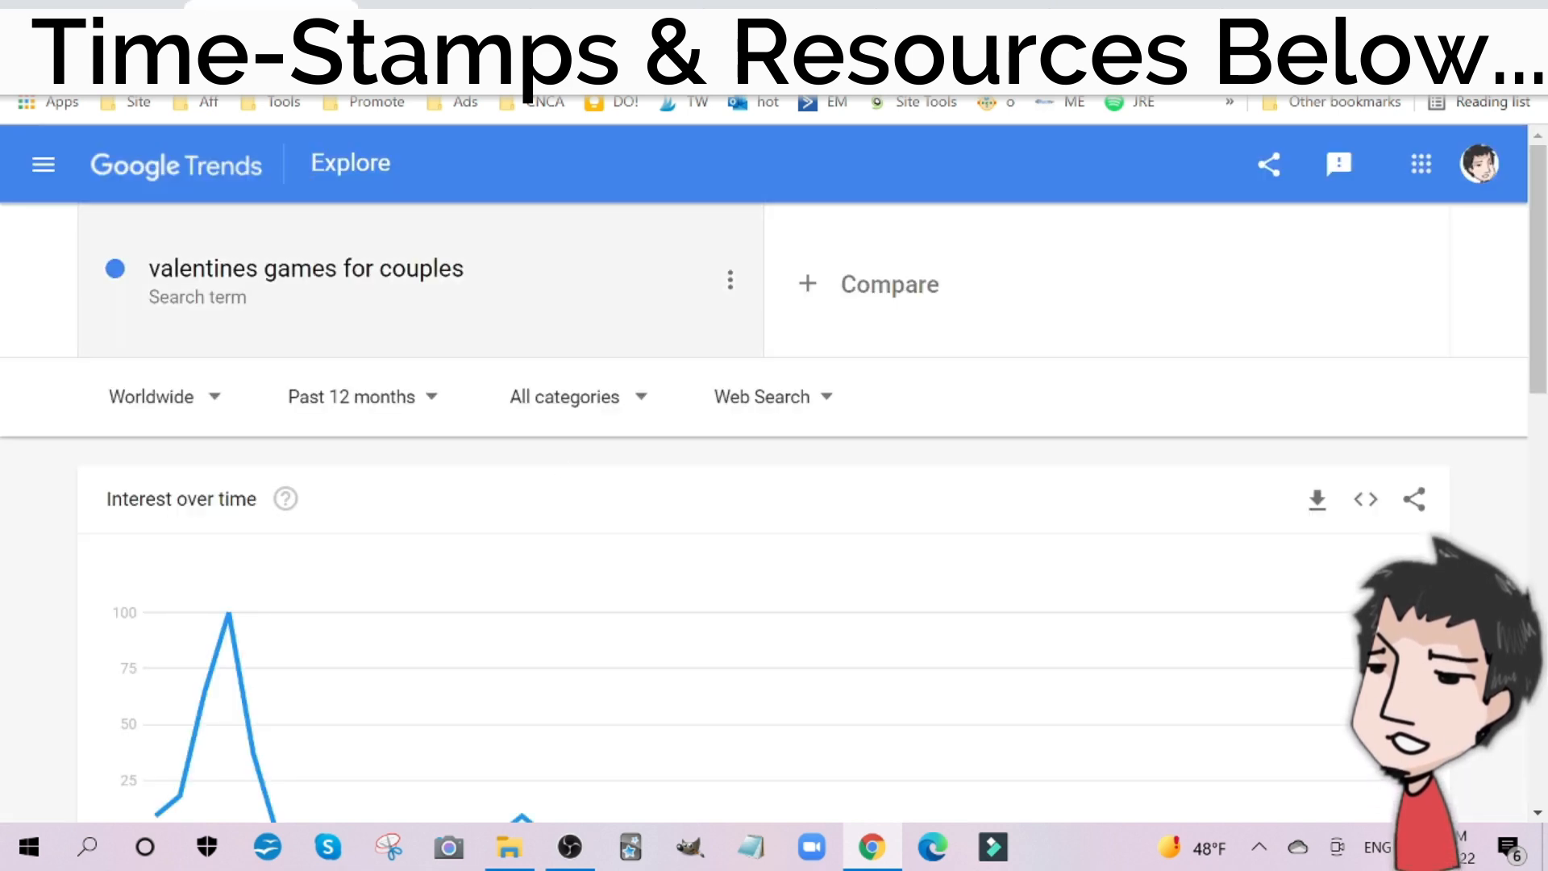
{"action": "left_click", "coordinate": [129, 3]}
{"action": "scroll", "coordinate": [525, 413], "scroll_direction": "up", "scroll_amount": 5}
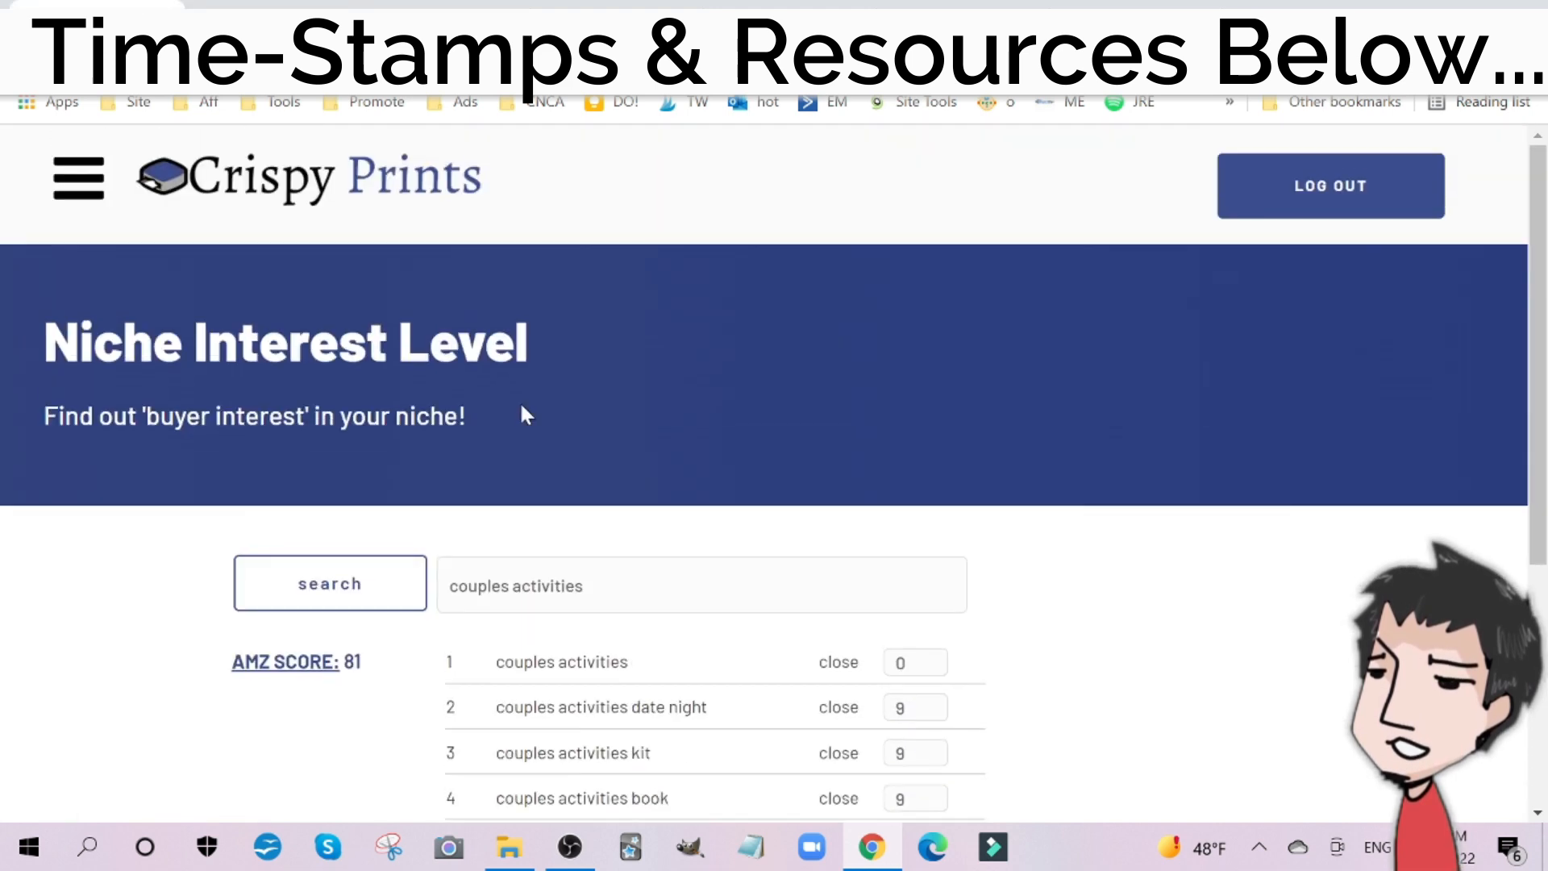
{"action": "left_click", "coordinate": [77, 189]}
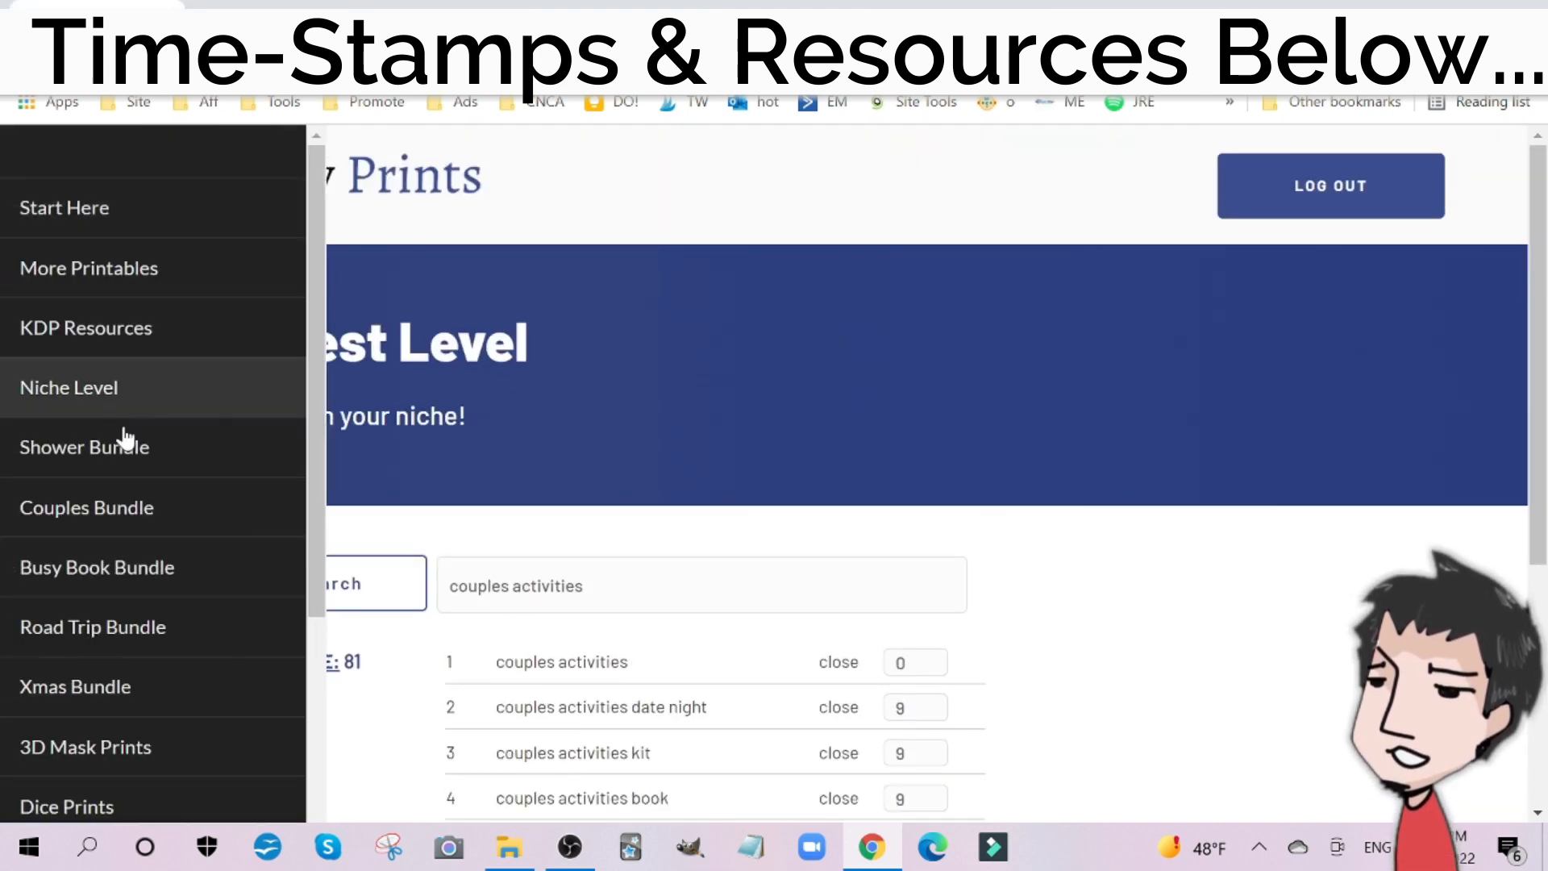
{"action": "left_click", "coordinate": [156, 514]}
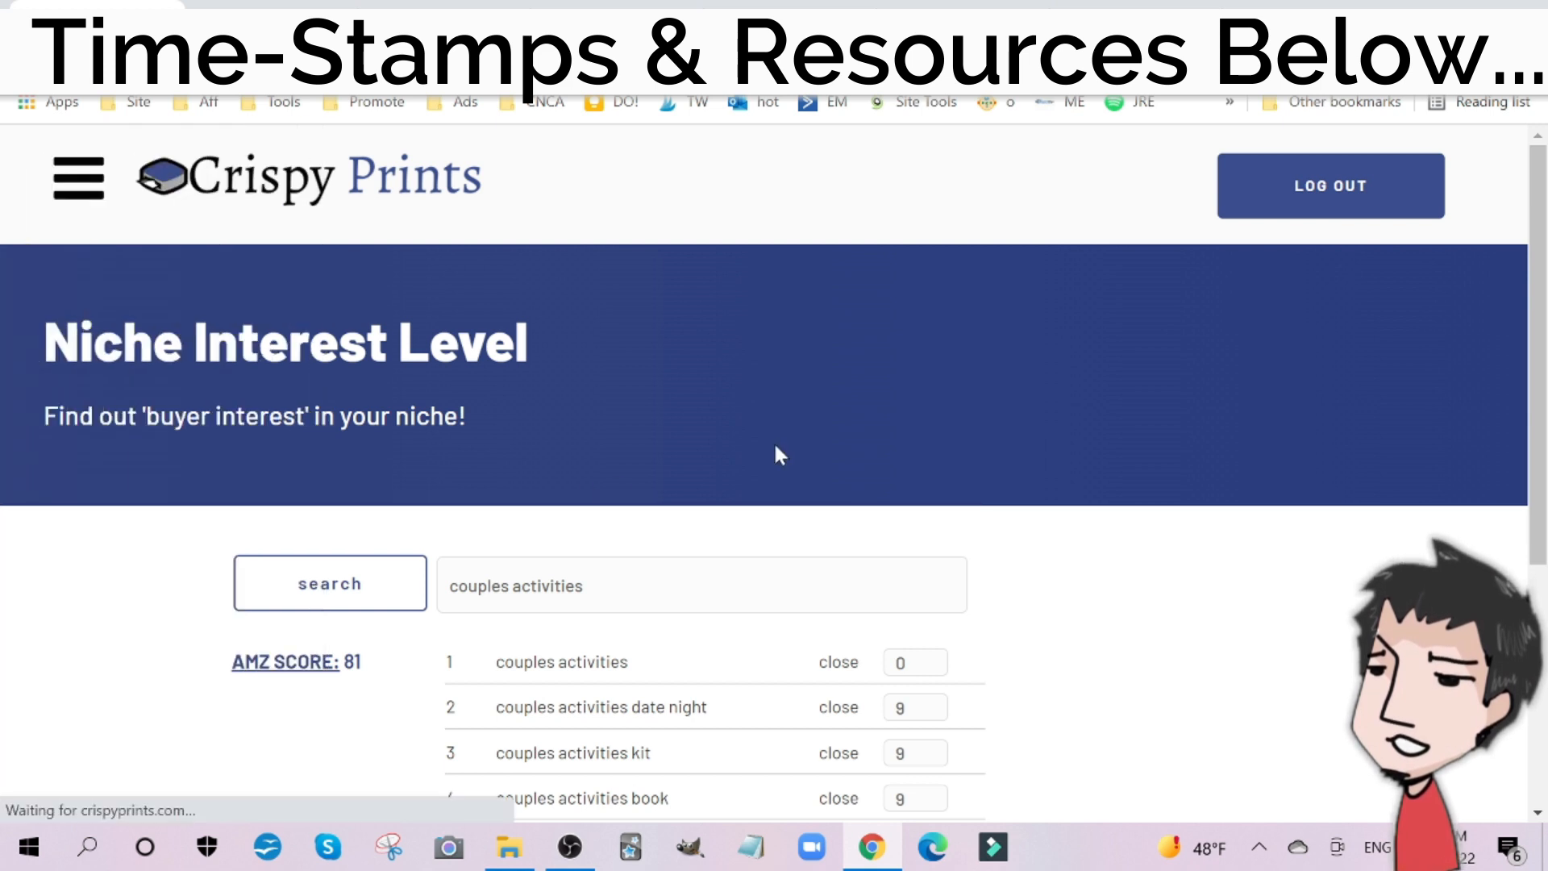
{"action": "scroll", "coordinate": [975, 446], "scroll_direction": "down", "scroll_amount": 3}
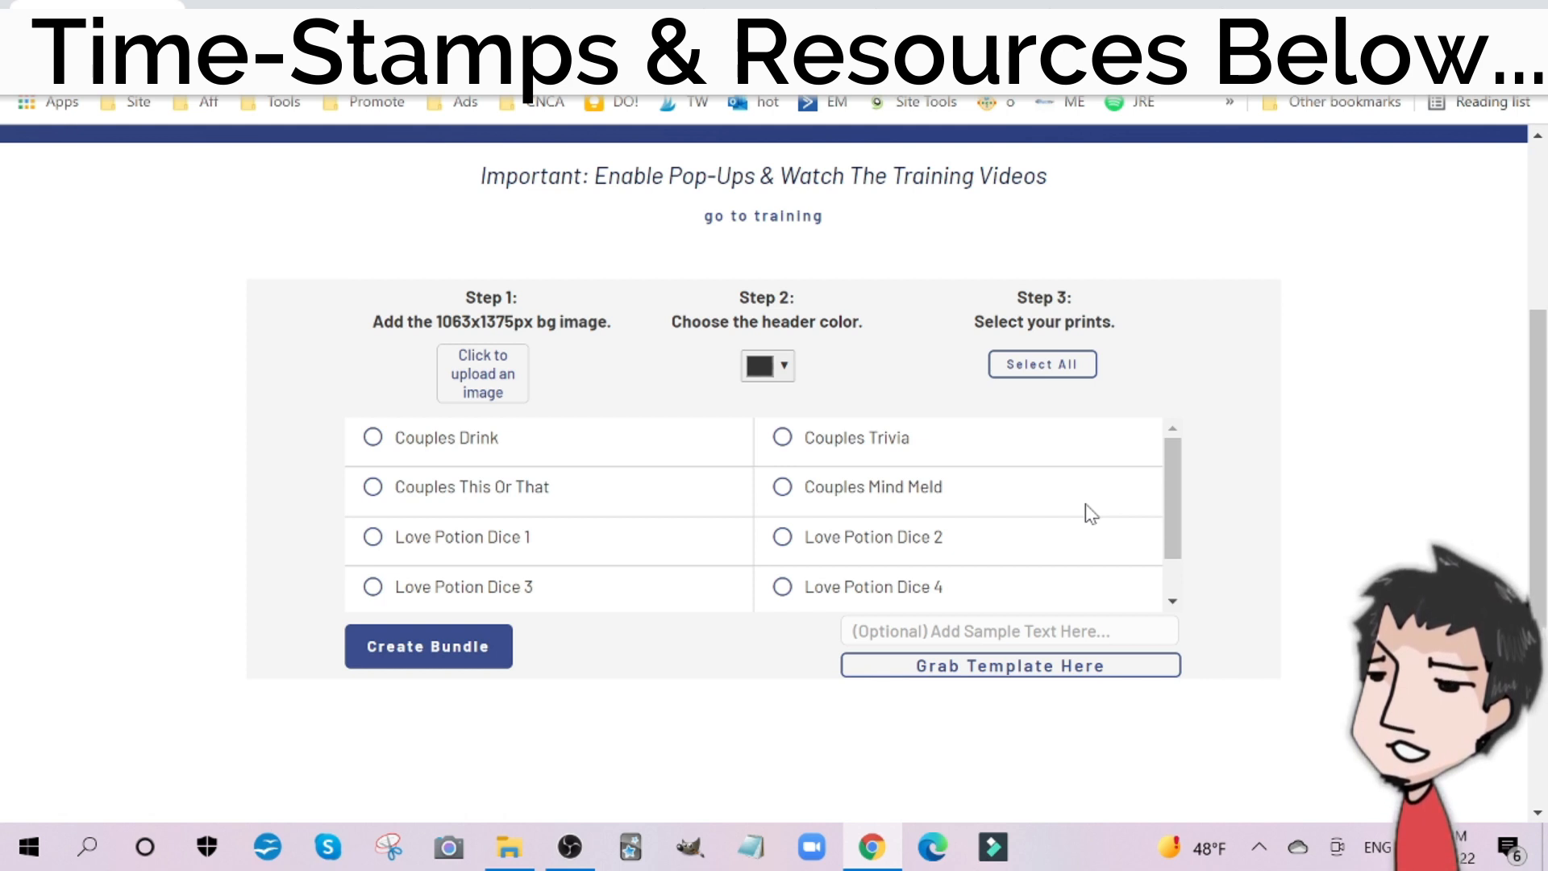
{"action": "scroll", "coordinate": [1062, 482], "scroll_direction": "down", "scroll_amount": 1}
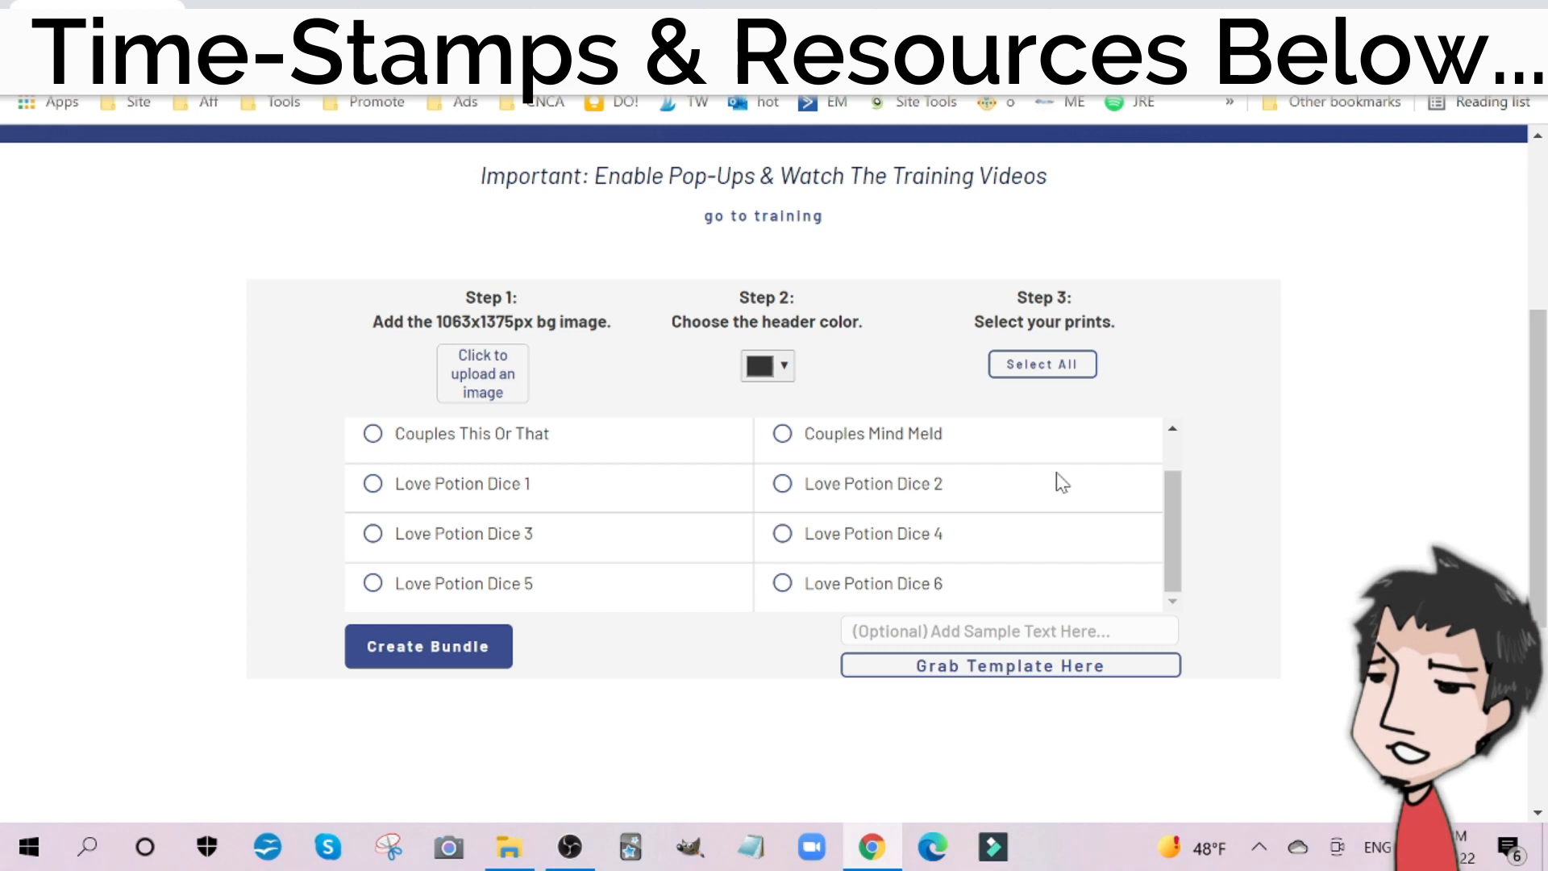
{"action": "scroll", "coordinate": [1062, 483], "scroll_direction": "up", "scroll_amount": 1}
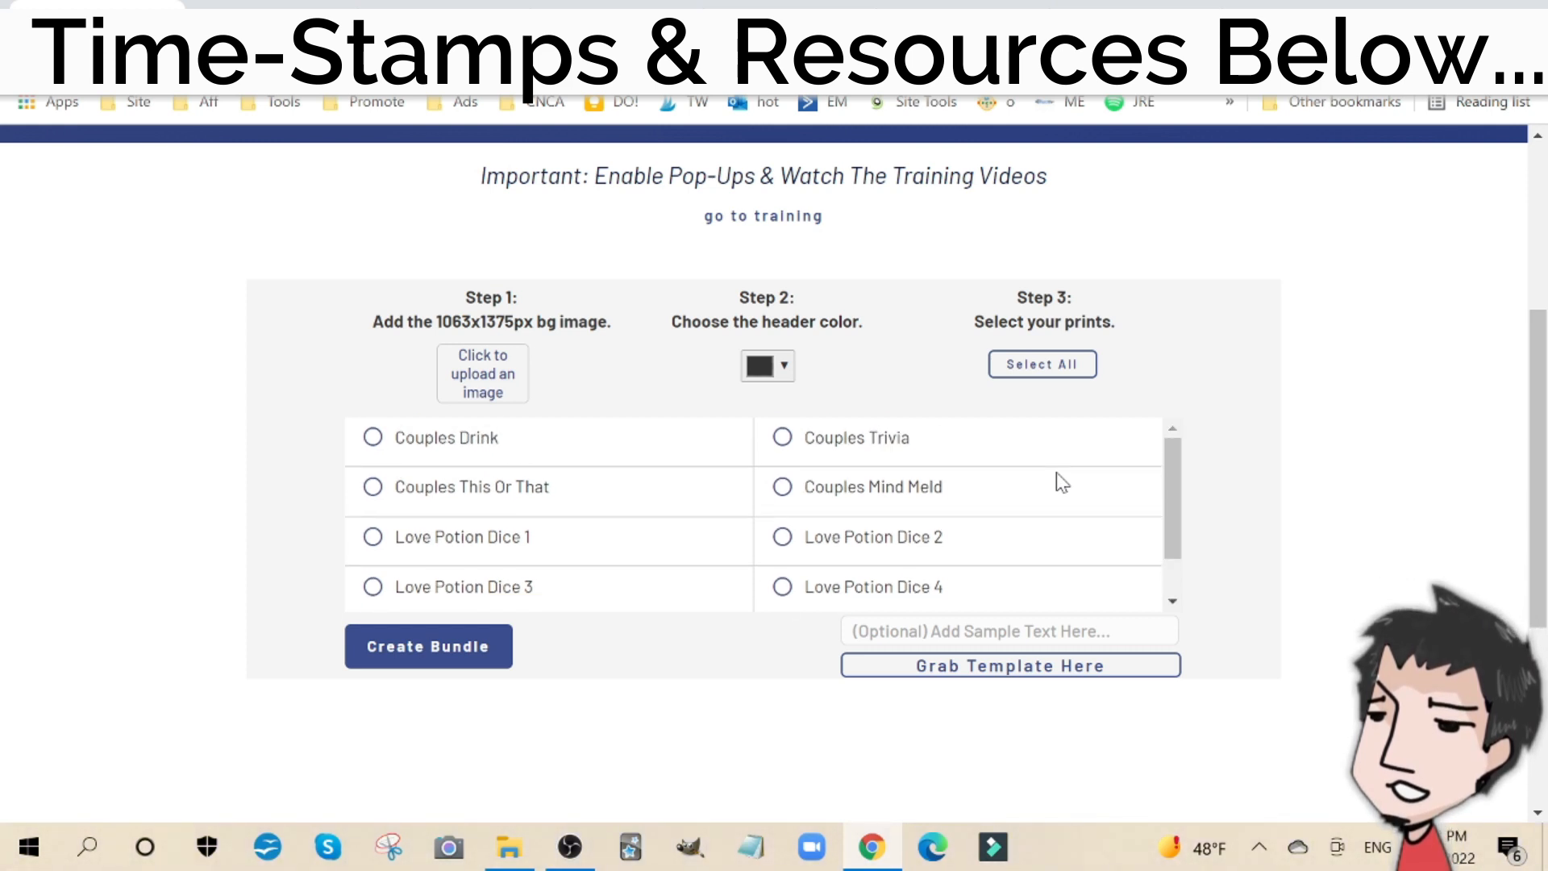
{"action": "scroll", "coordinate": [1057, 477], "scroll_direction": "down", "scroll_amount": 1}
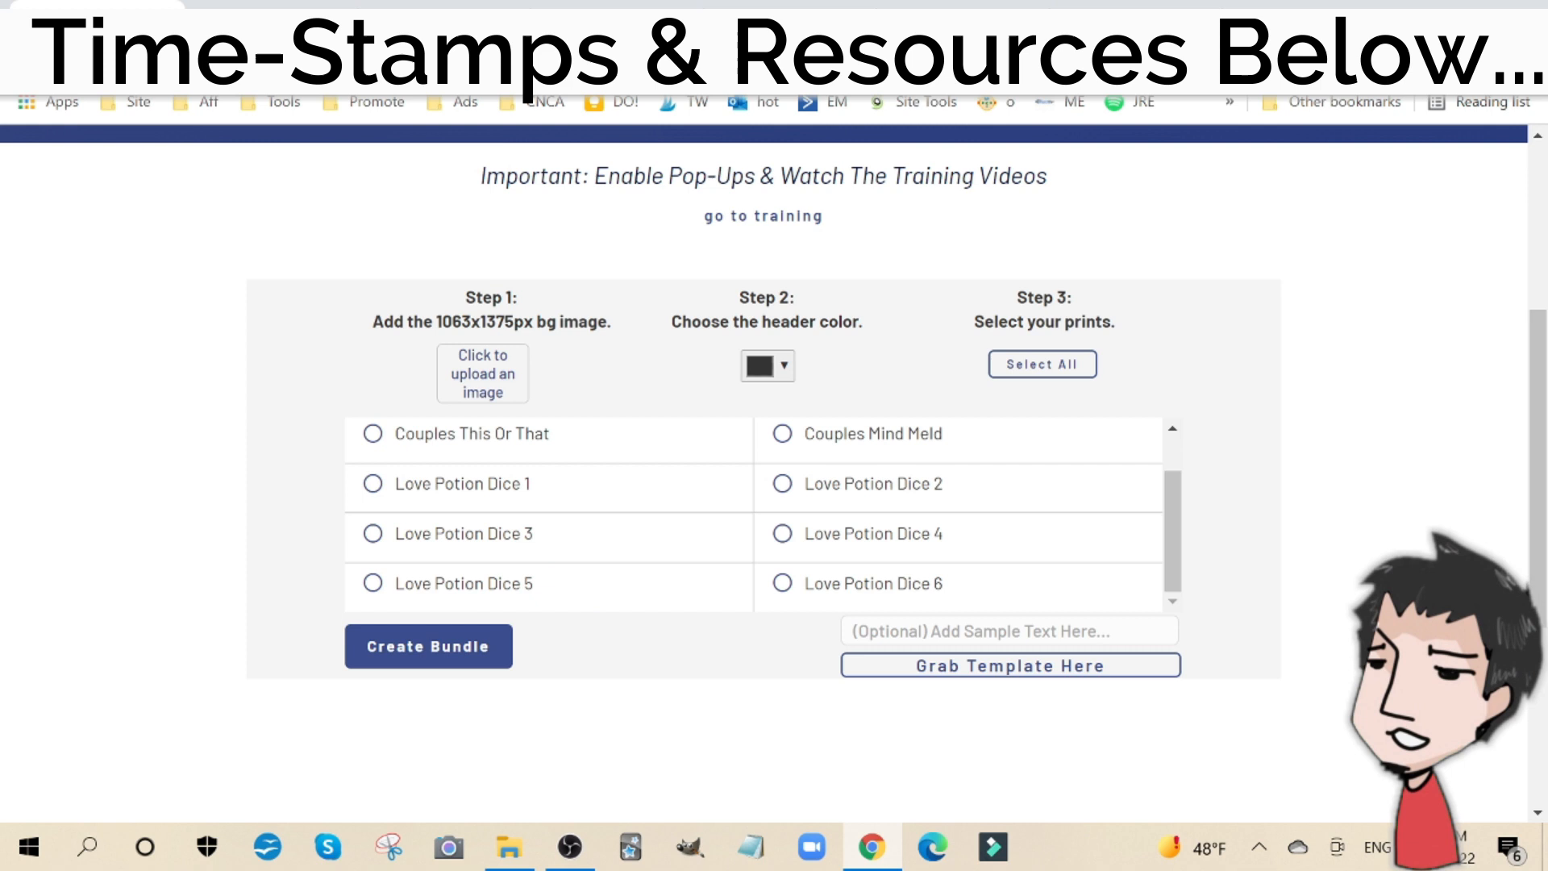
{"action": "scroll", "coordinate": [754, 516], "scroll_direction": "up", "scroll_amount": 1}
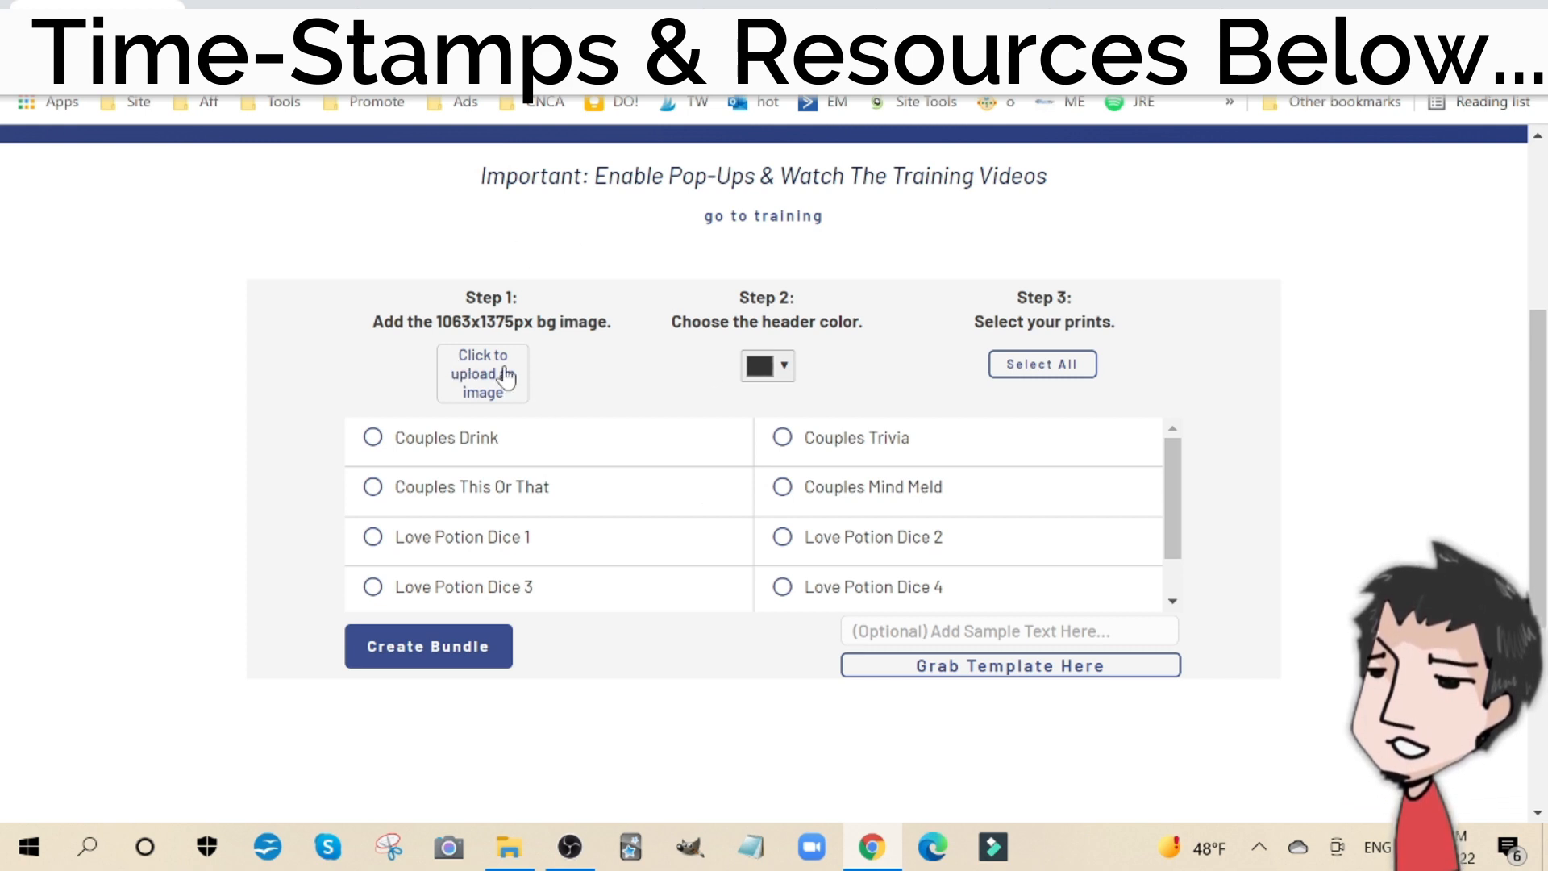
Step: Look at the rosebud design in Canva, then open the background template offered on the Couples Bundle page
{"action": "left_click", "coordinate": [419, 6]}
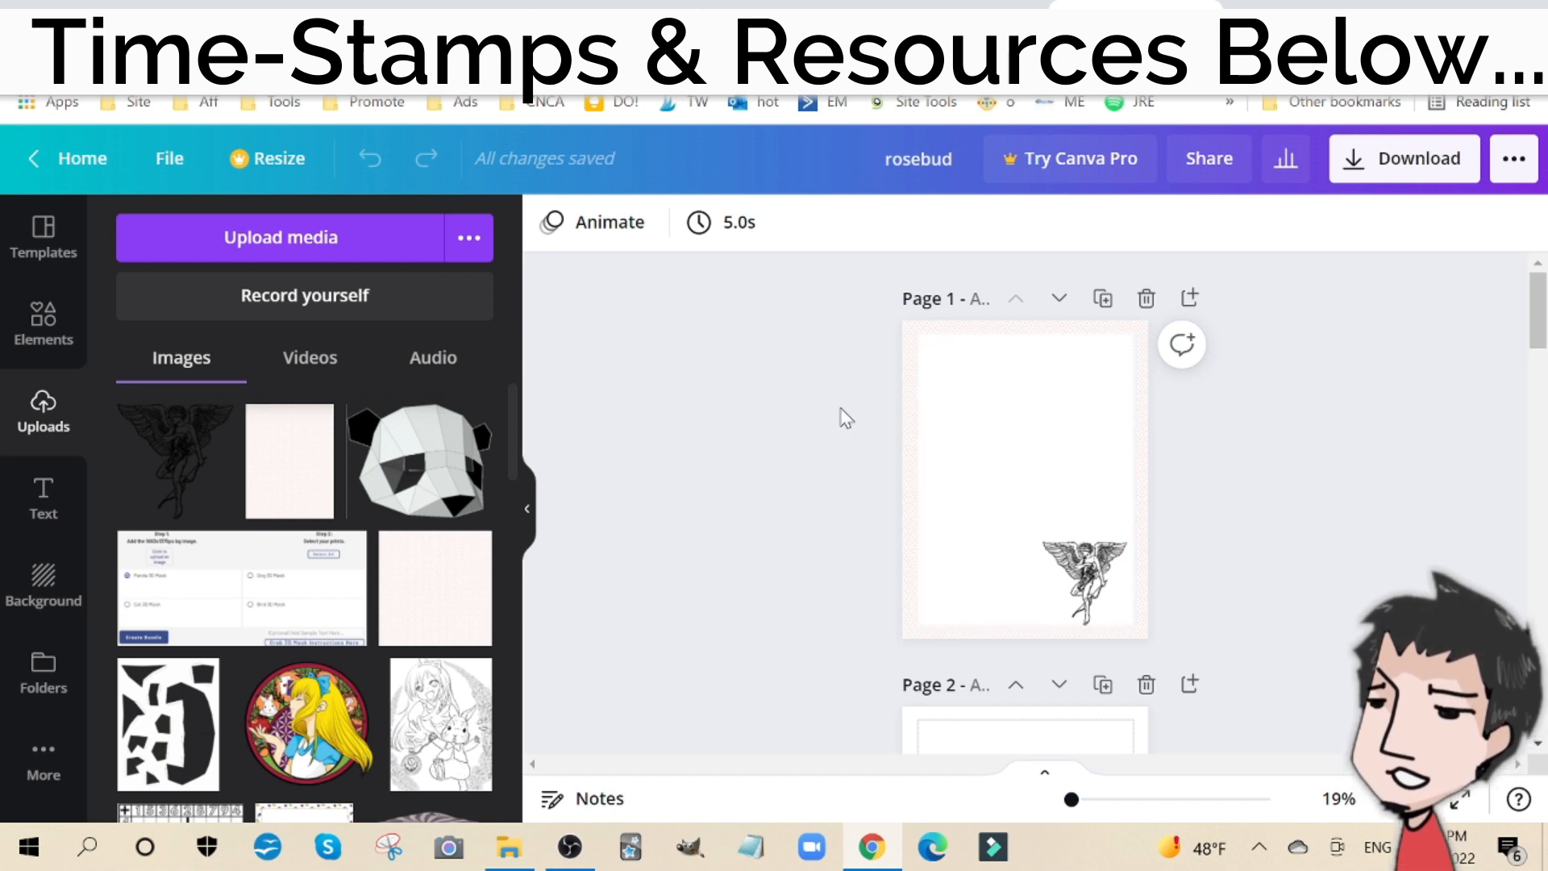
{"action": "left_click", "coordinate": [97, 5]}
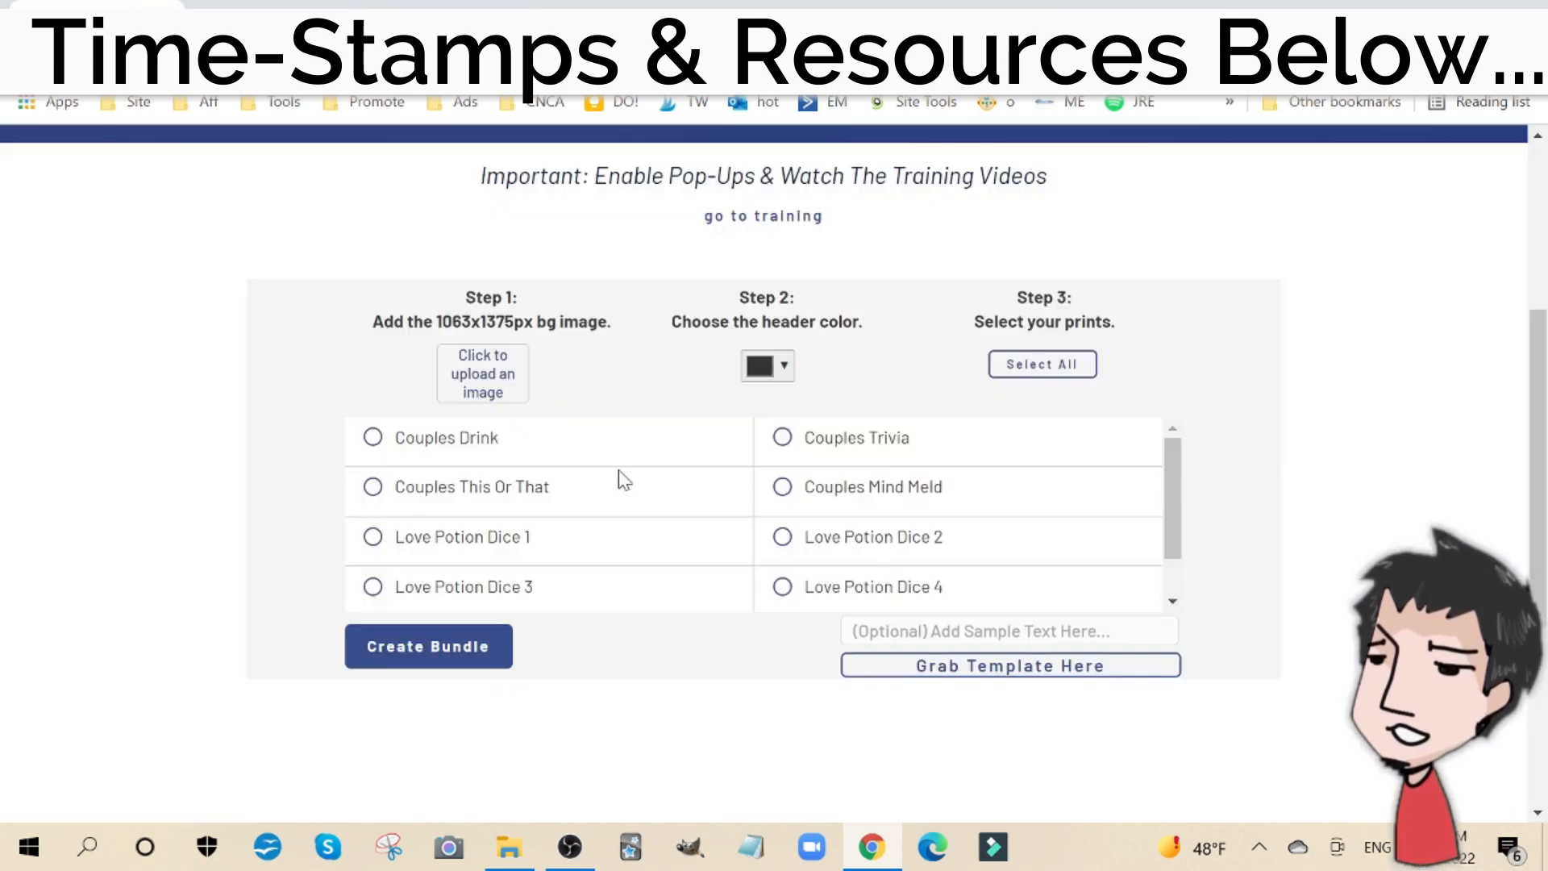
{"action": "left_click", "coordinate": [1032, 666]}
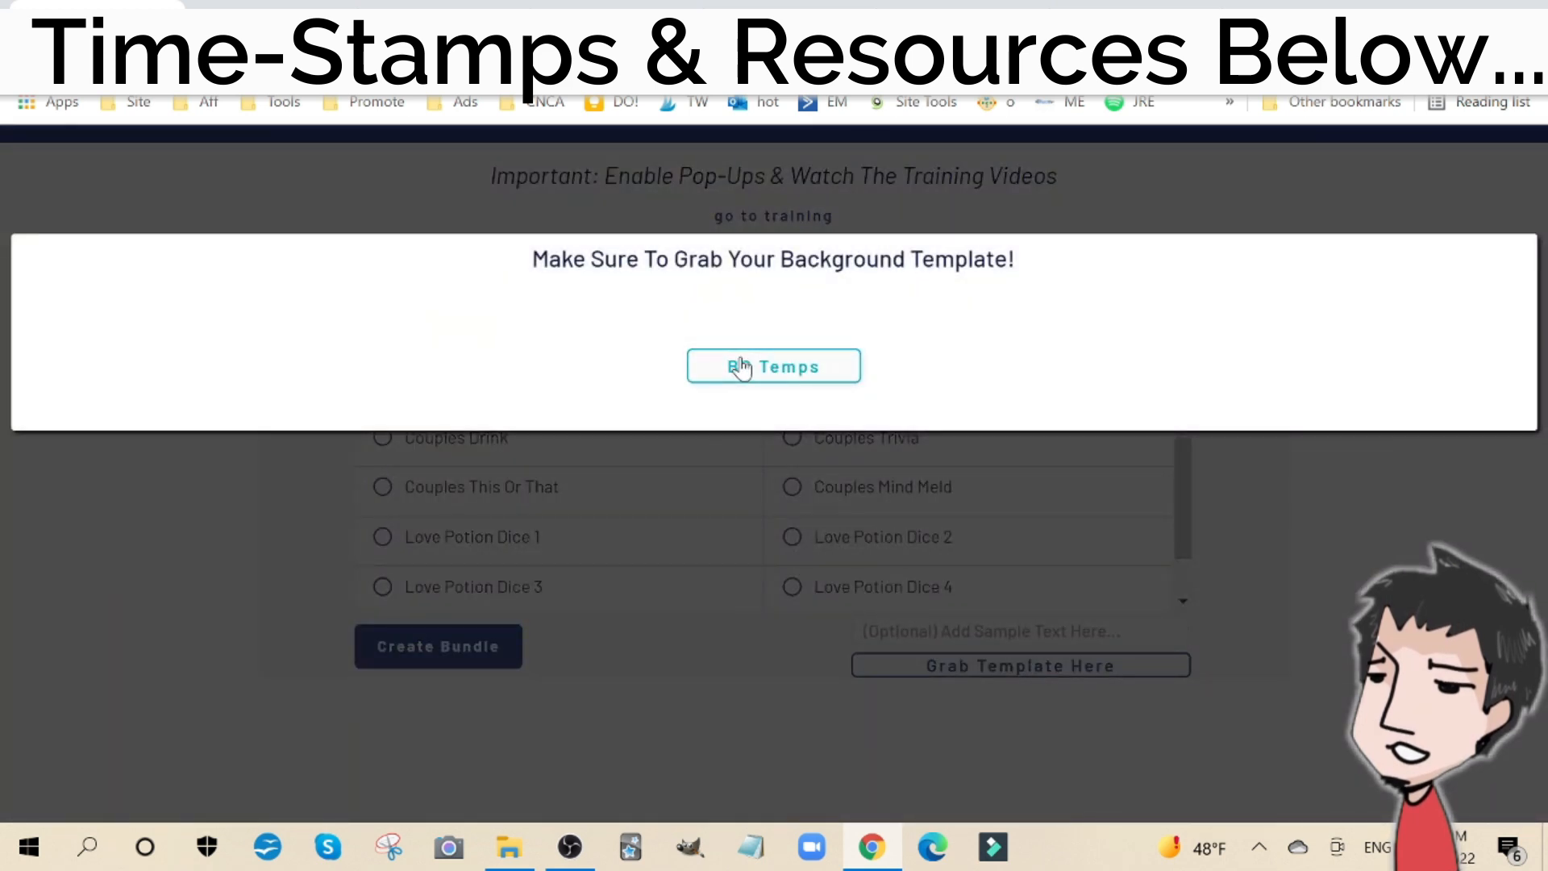
{"action": "left_click", "coordinate": [741, 368]}
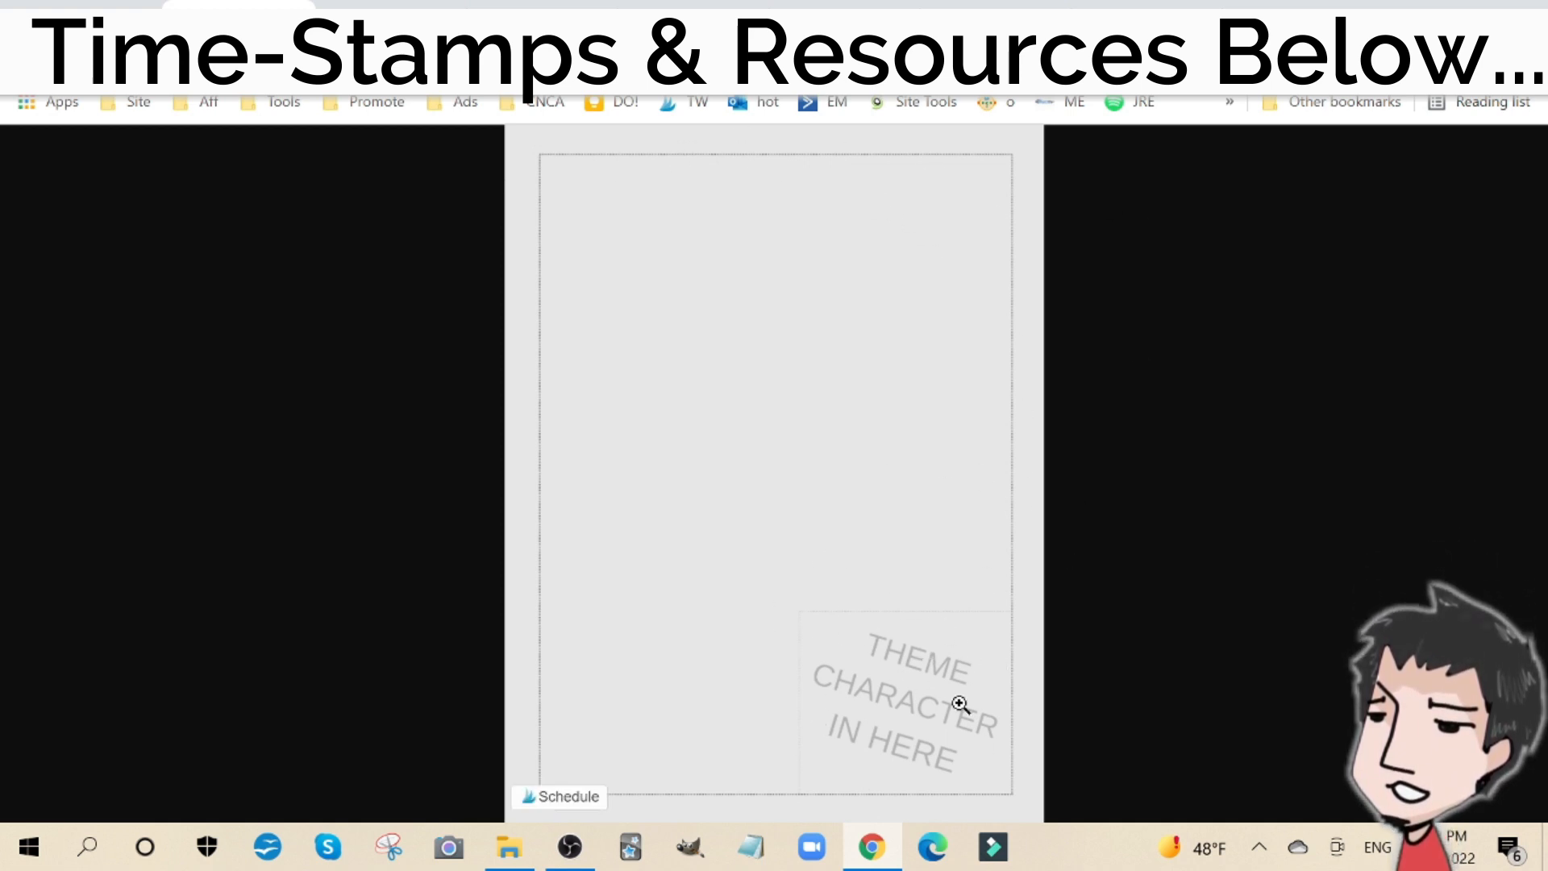
Step: Switch to the Etsy results for "couples games for married couples" and open the listing for 66 printable bridal shower games
{"action": "left_click", "coordinate": [1104, 18]}
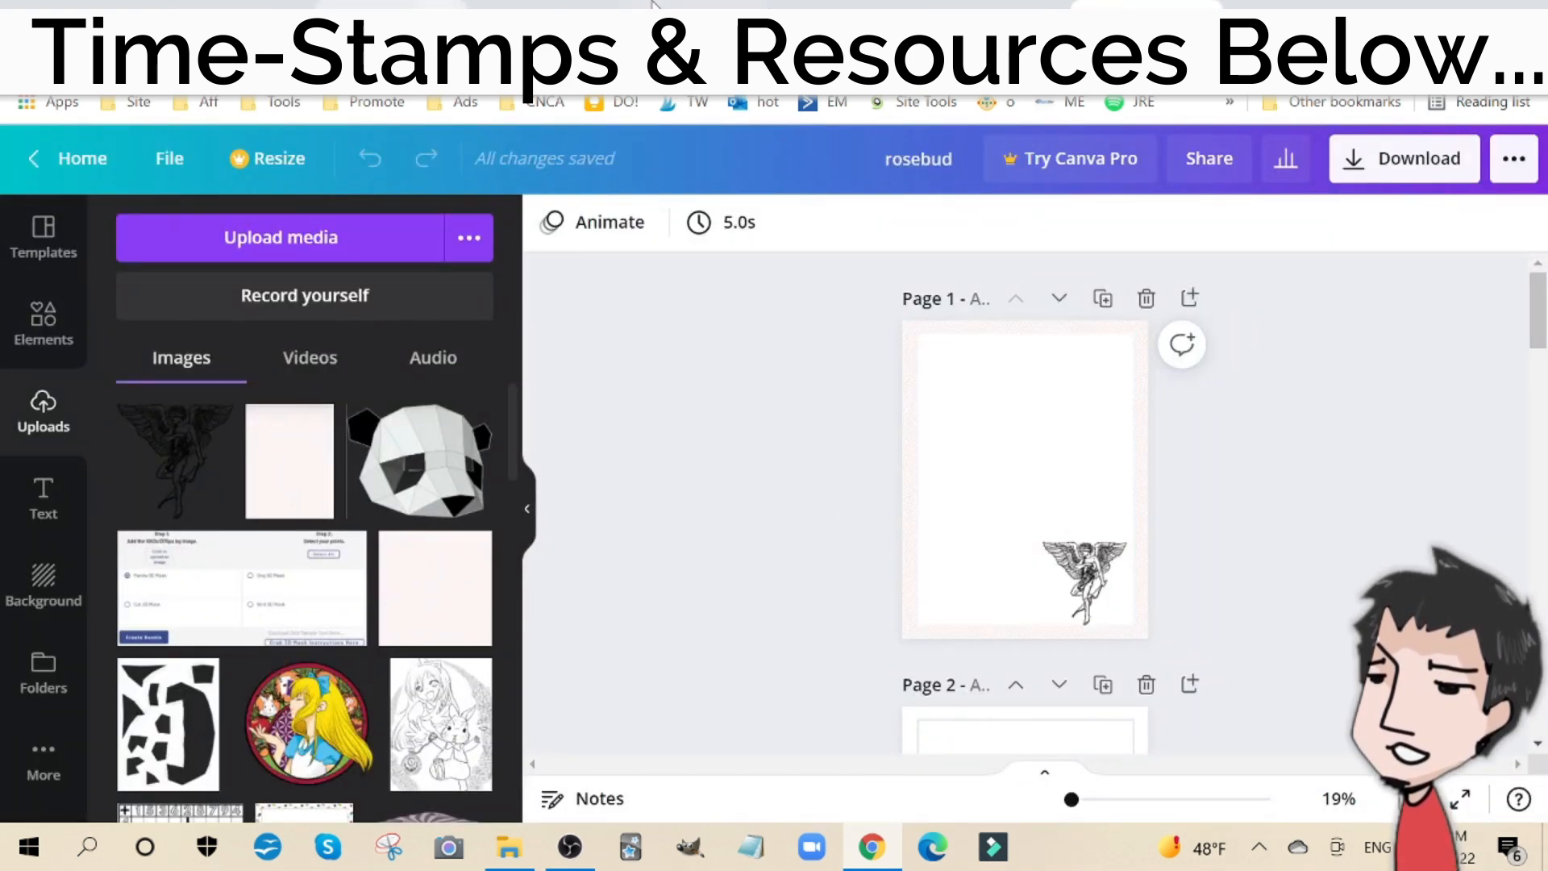
{"action": "left_click", "coordinate": [764, 4]}
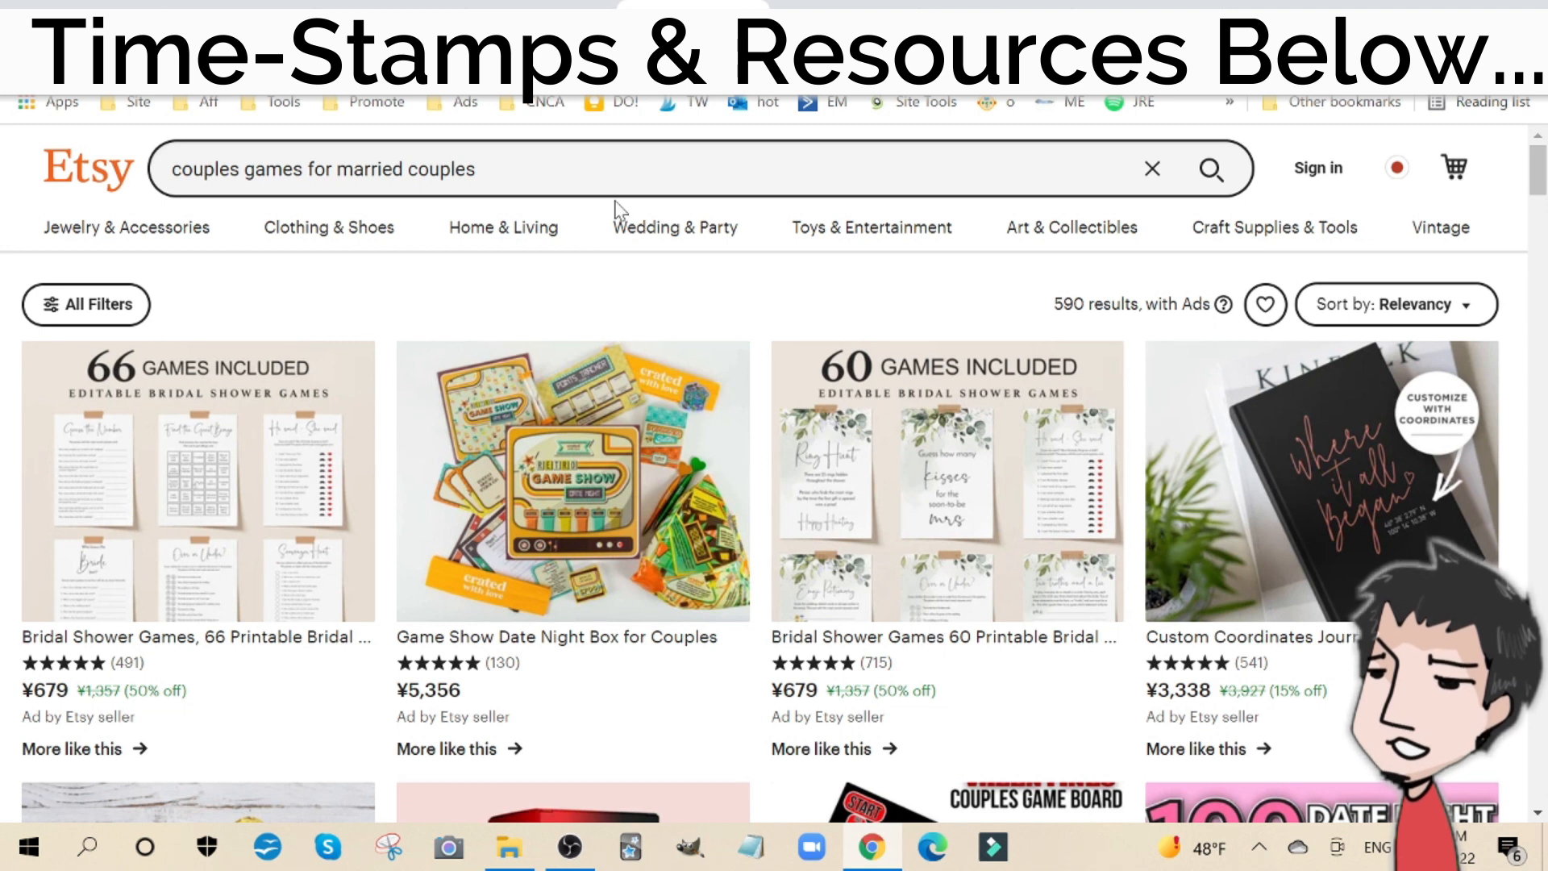
{"action": "left_click", "coordinate": [262, 520]}
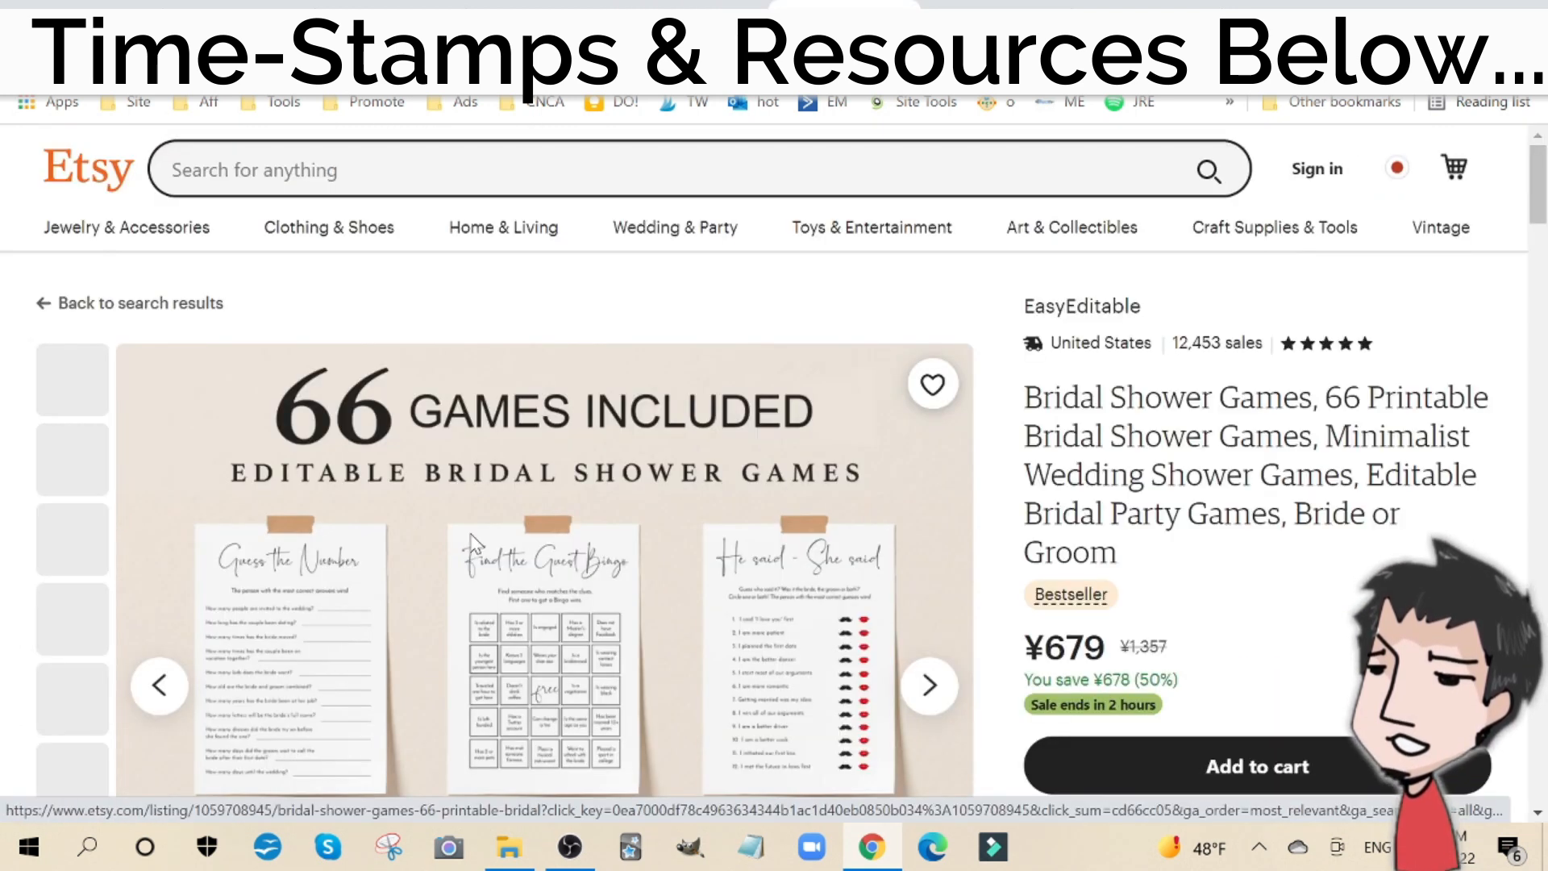
Step: Look over the 66-game bridal shower listing, then open the 60-game bridal shower listing from the results and return to them
{"action": "scroll", "coordinate": [873, 518], "scroll_direction": "down", "scroll_amount": 4}
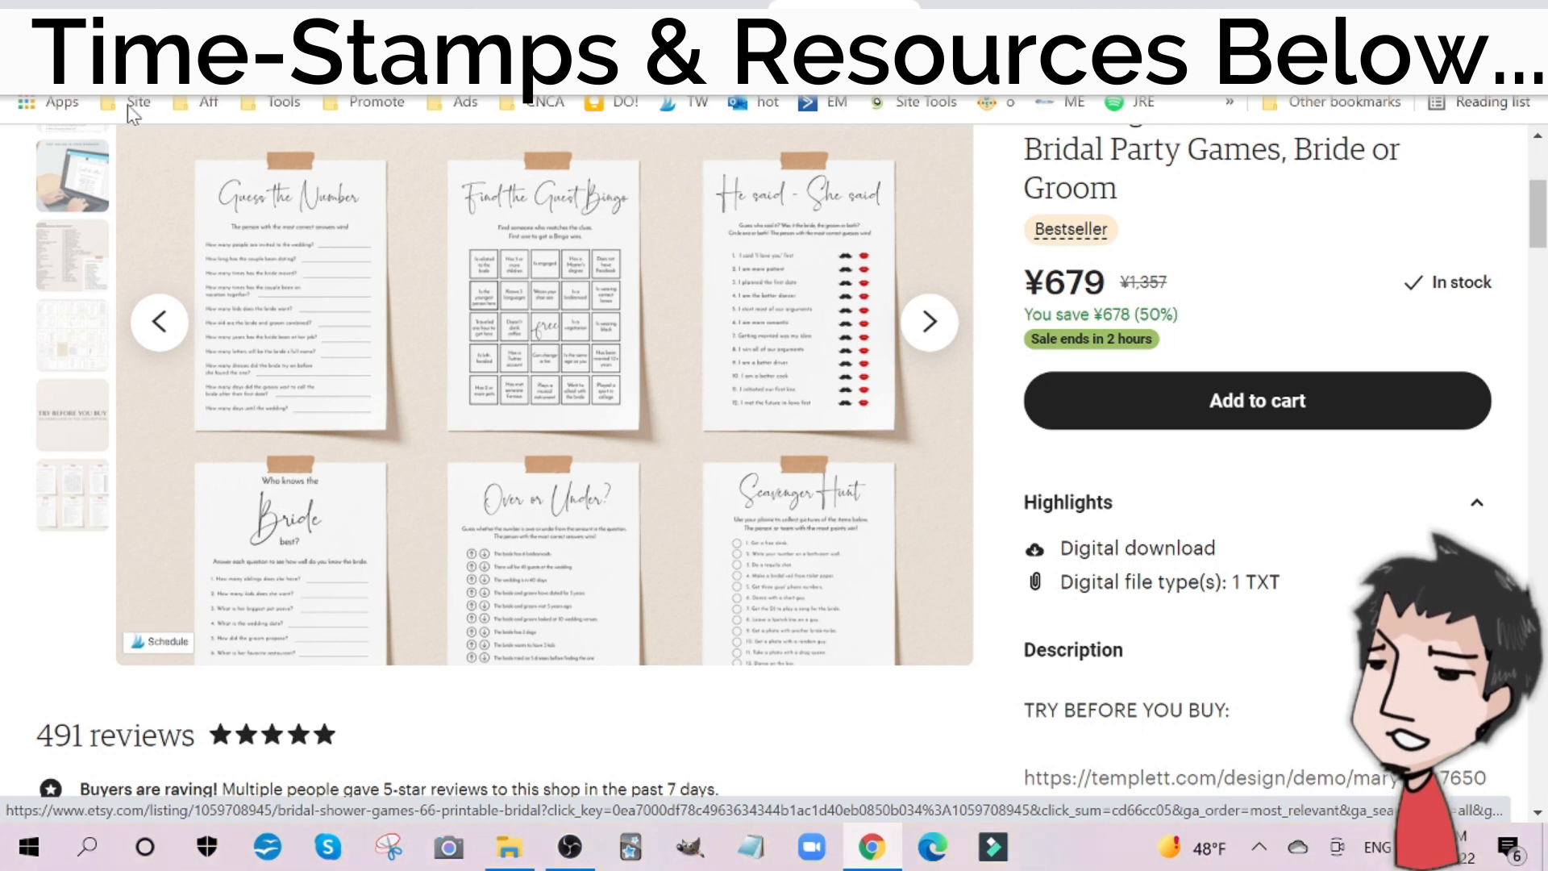
{"action": "left_click", "coordinate": [26, 62]}
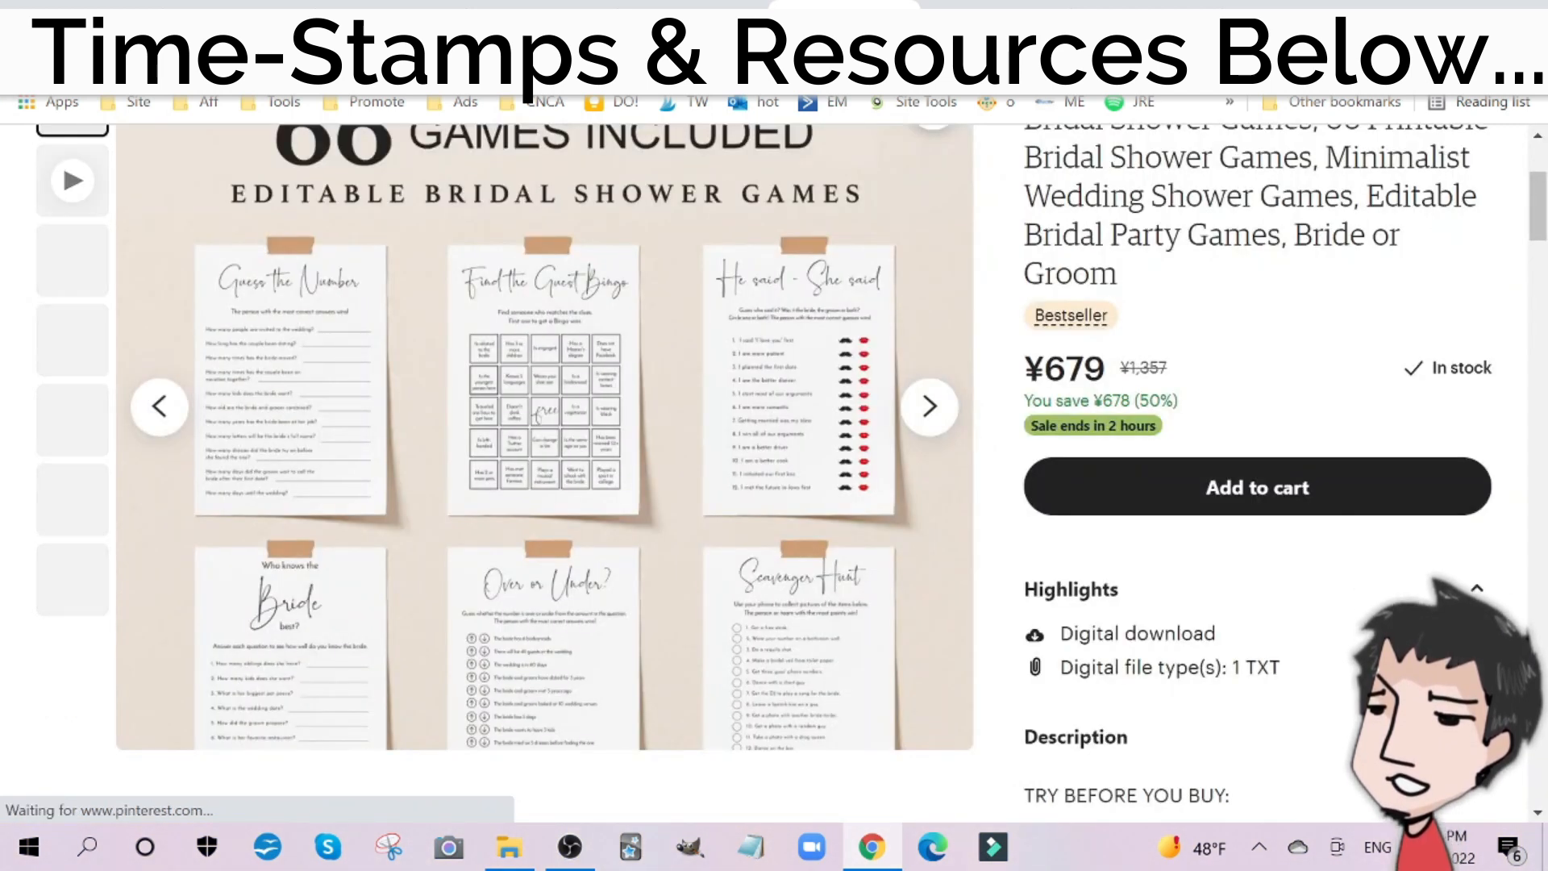
{"action": "left_click", "coordinate": [680, 4]}
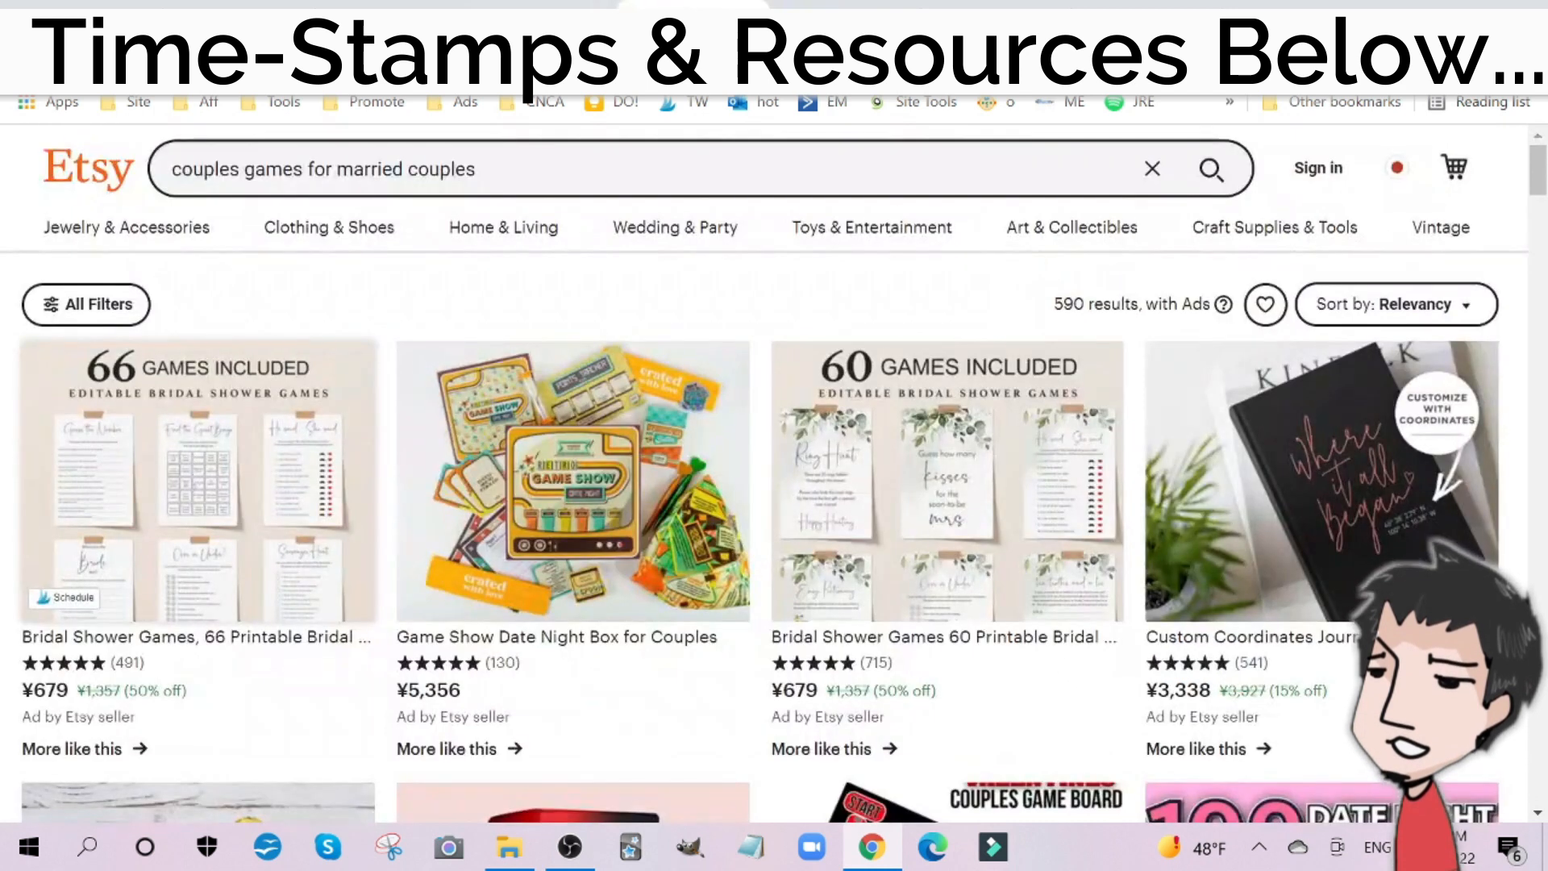
{"action": "left_click", "coordinate": [1015, 395]}
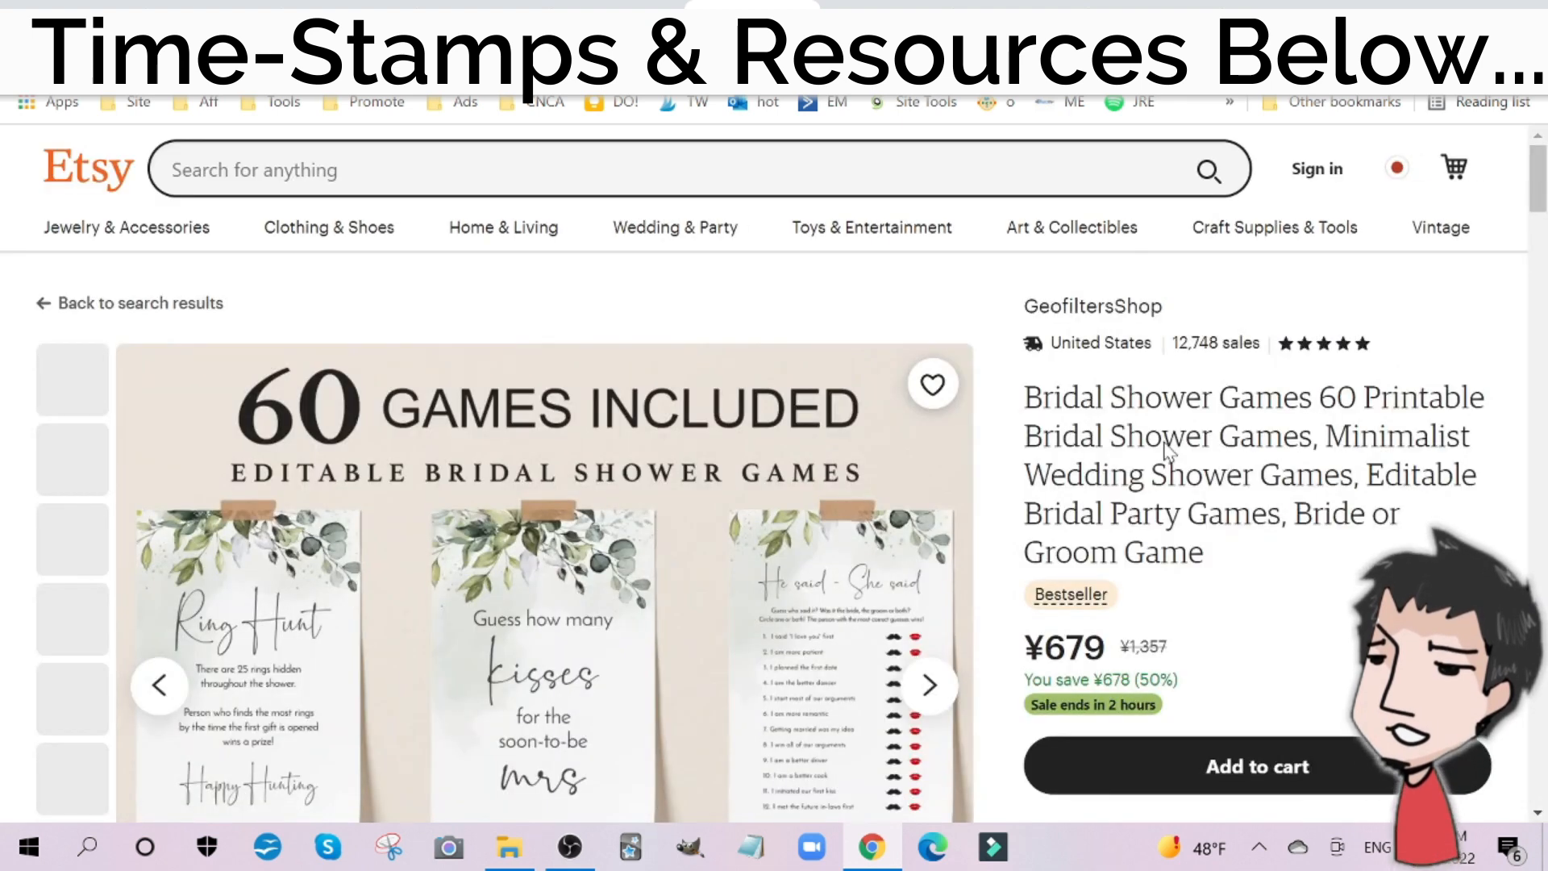
{"action": "left_click", "coordinate": [629, 6]}
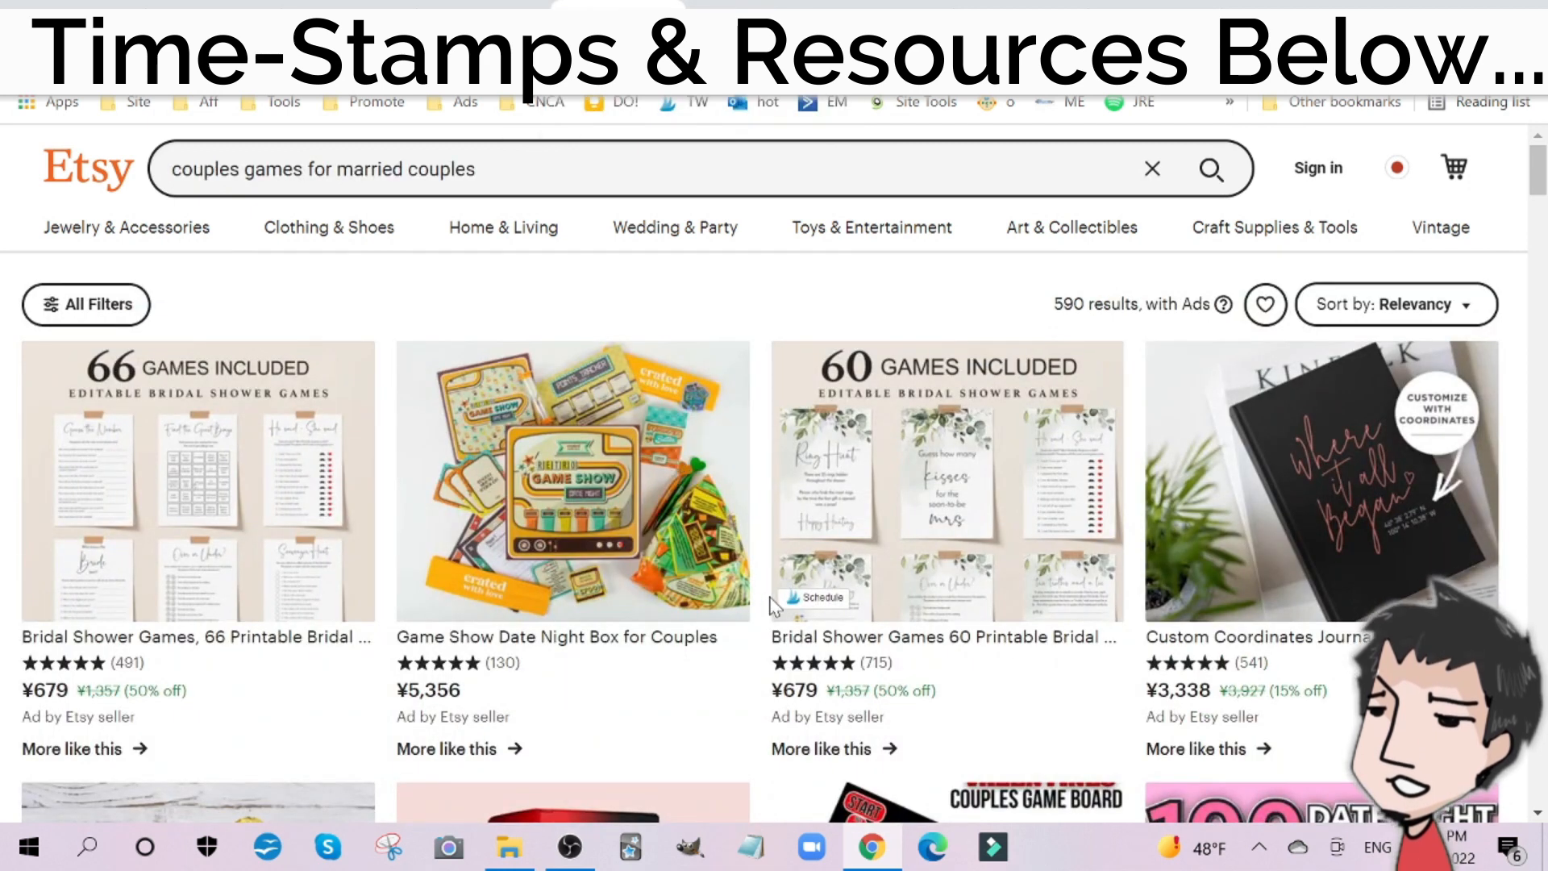
Step: Browse the Etsy results for "couples games for married couples" to see what kinds of printable games are sold
{"action": "scroll", "coordinate": [649, 129], "scroll_direction": "down", "scroll_amount": 9}
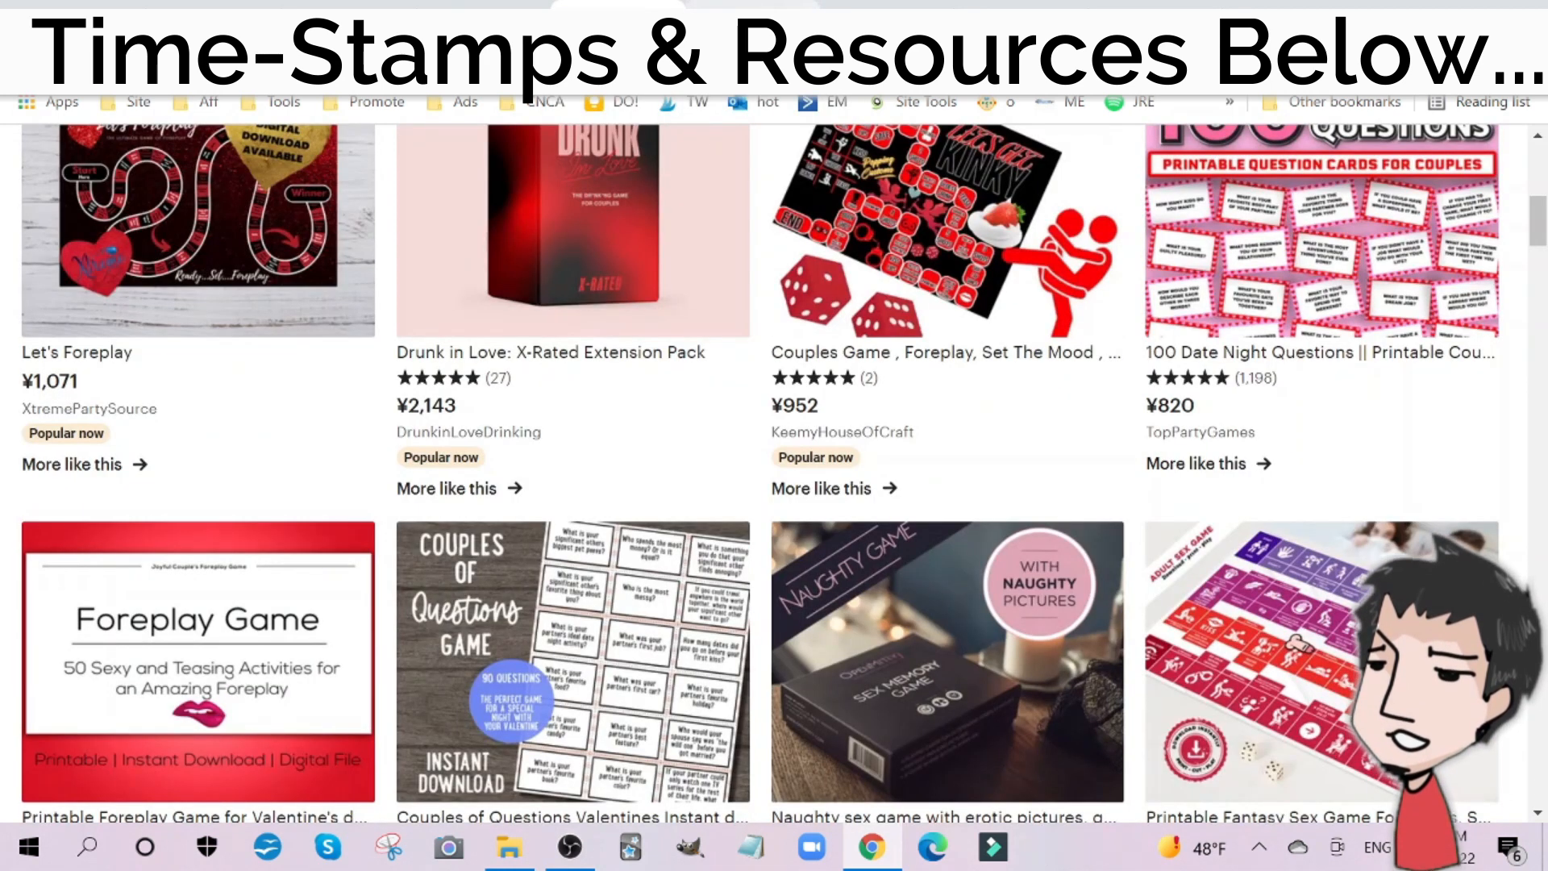
{"action": "scroll", "coordinate": [641, 516], "scroll_direction": "down", "scroll_amount": 5}
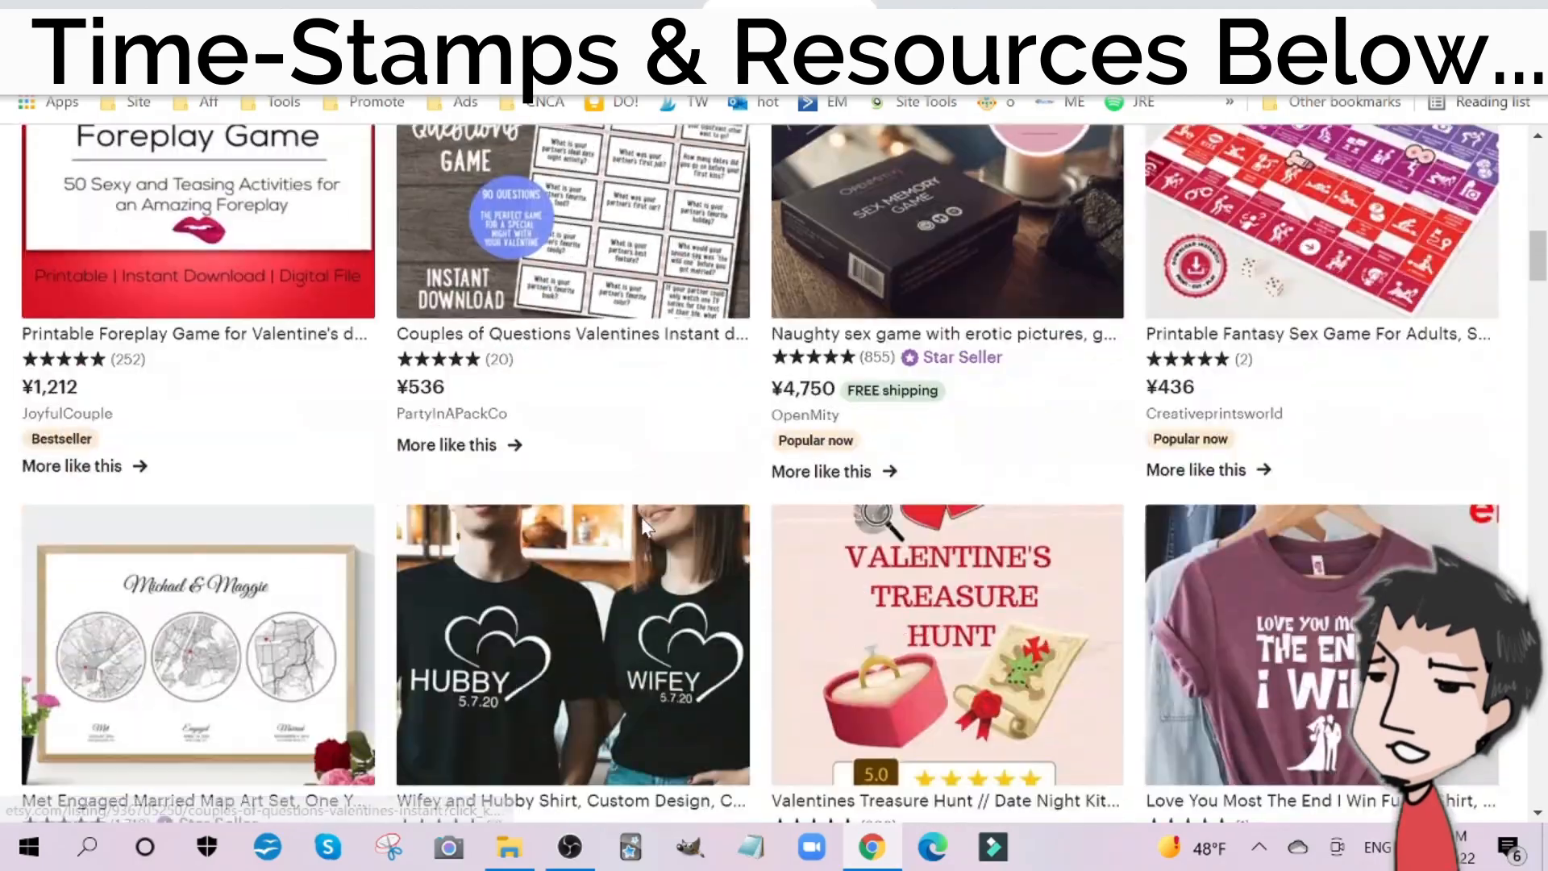
{"action": "scroll", "coordinate": [641, 516], "scroll_direction": "down", "scroll_amount": 12}
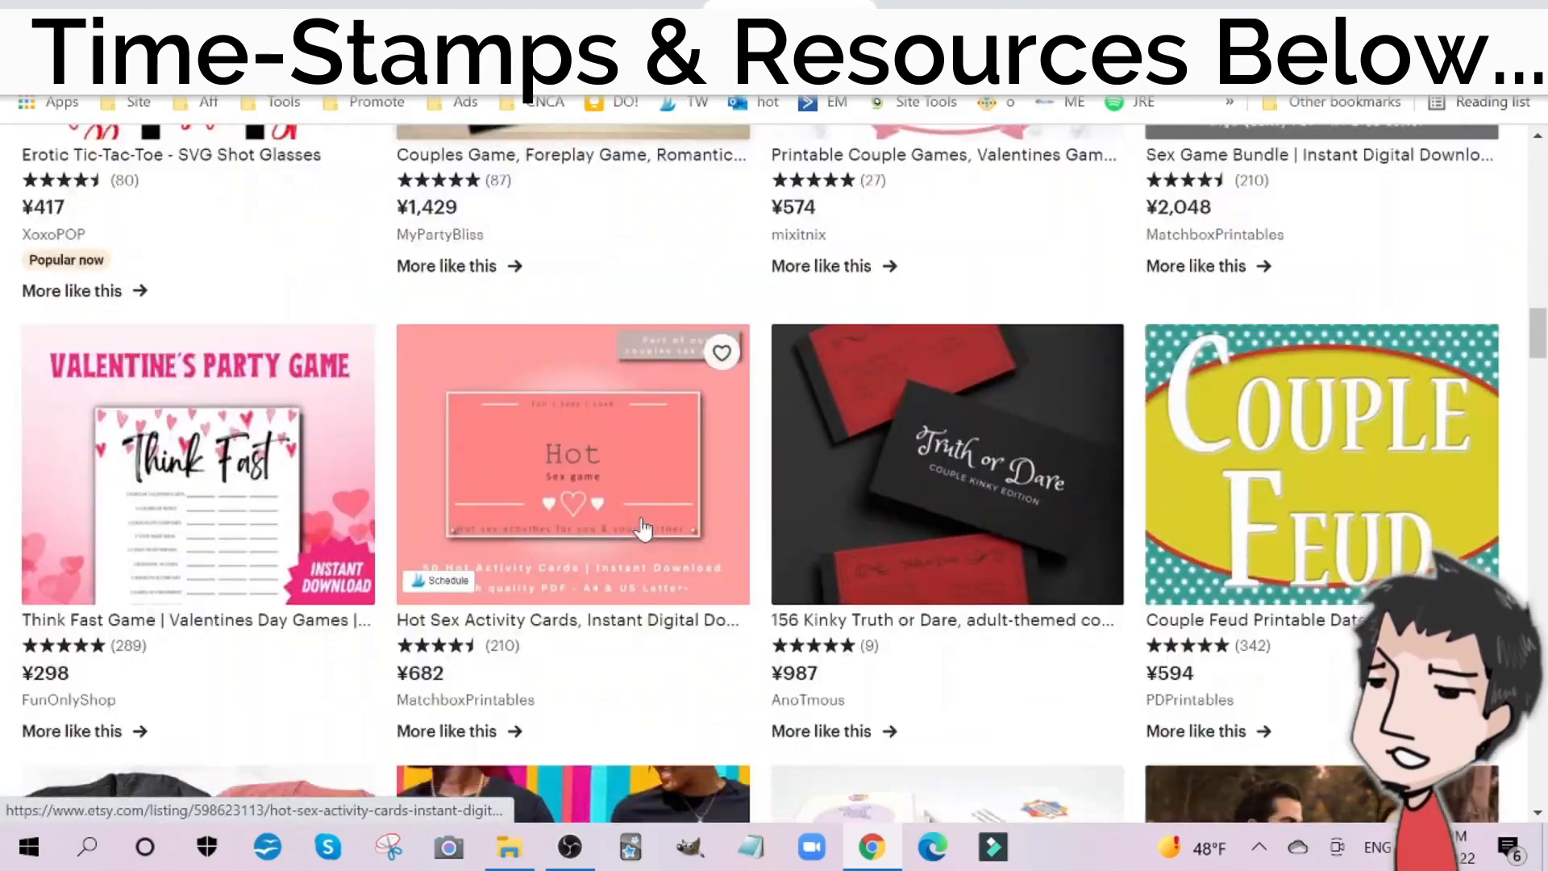
{"action": "scroll", "coordinate": [643, 528], "scroll_direction": "down", "scroll_amount": 18}
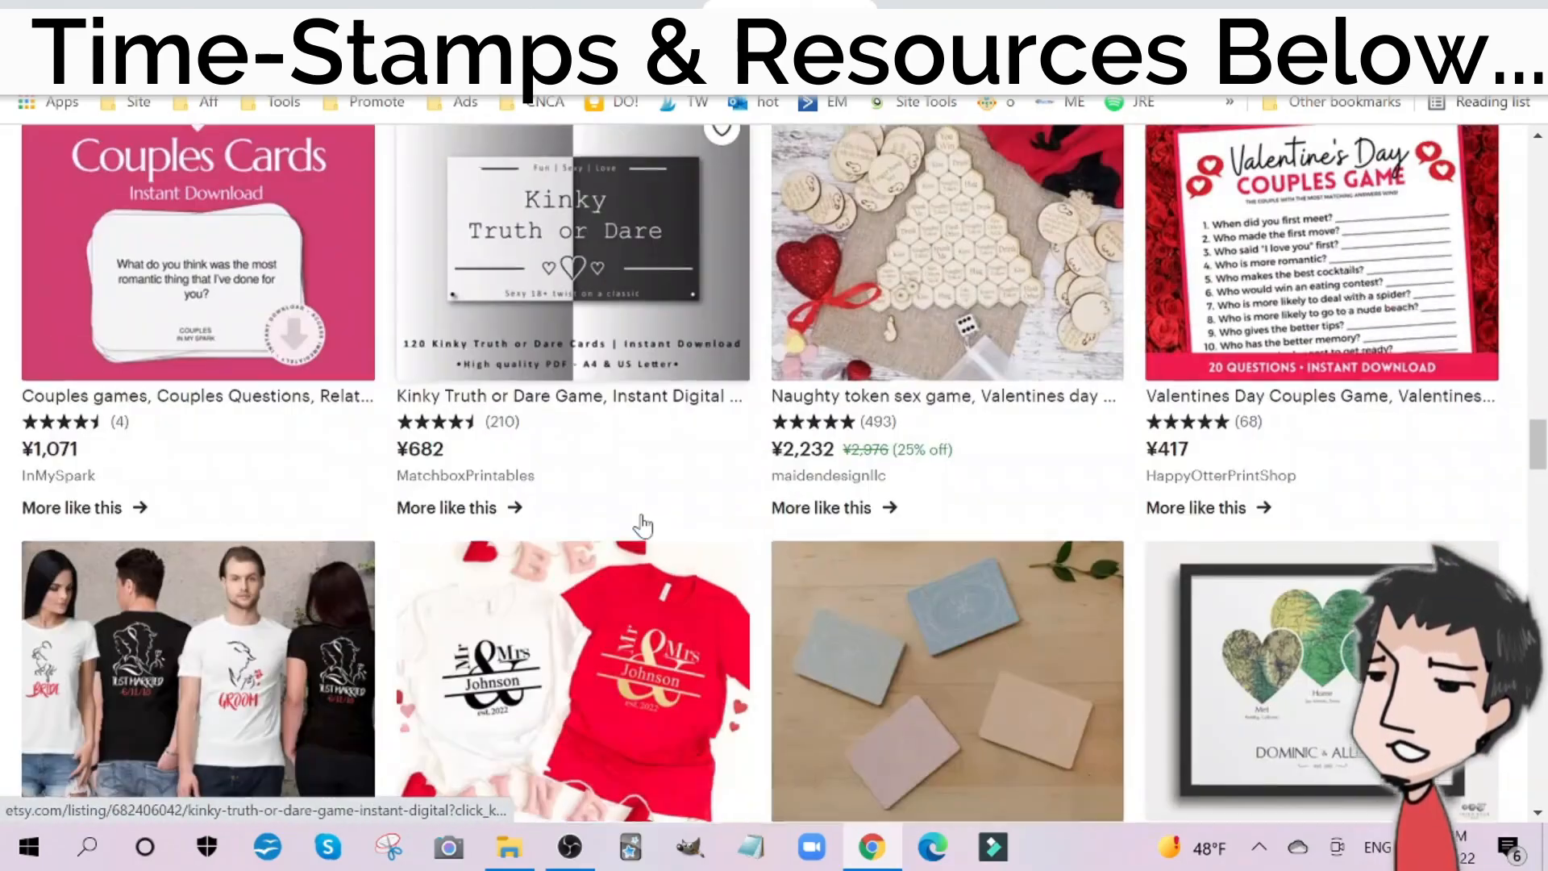
{"action": "scroll", "coordinate": [643, 526], "scroll_direction": "up", "scroll_amount": 15}
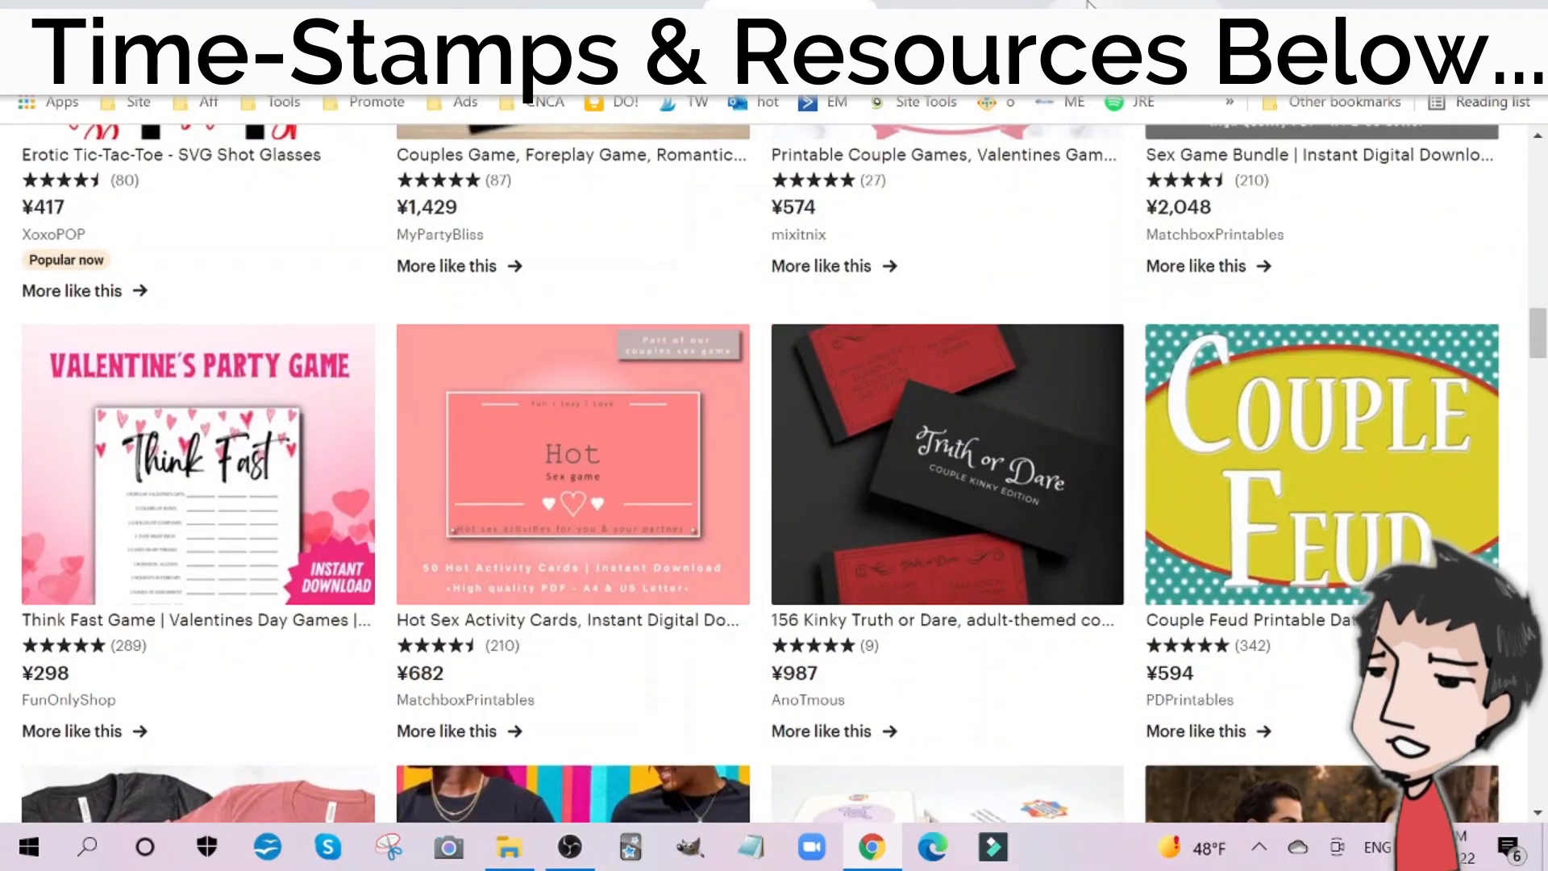
Step: Switch to the rosebud design in Canva and examine the patterned border, white centre and winged figure on page 1
{"action": "left_click", "coordinate": [1087, 4]}
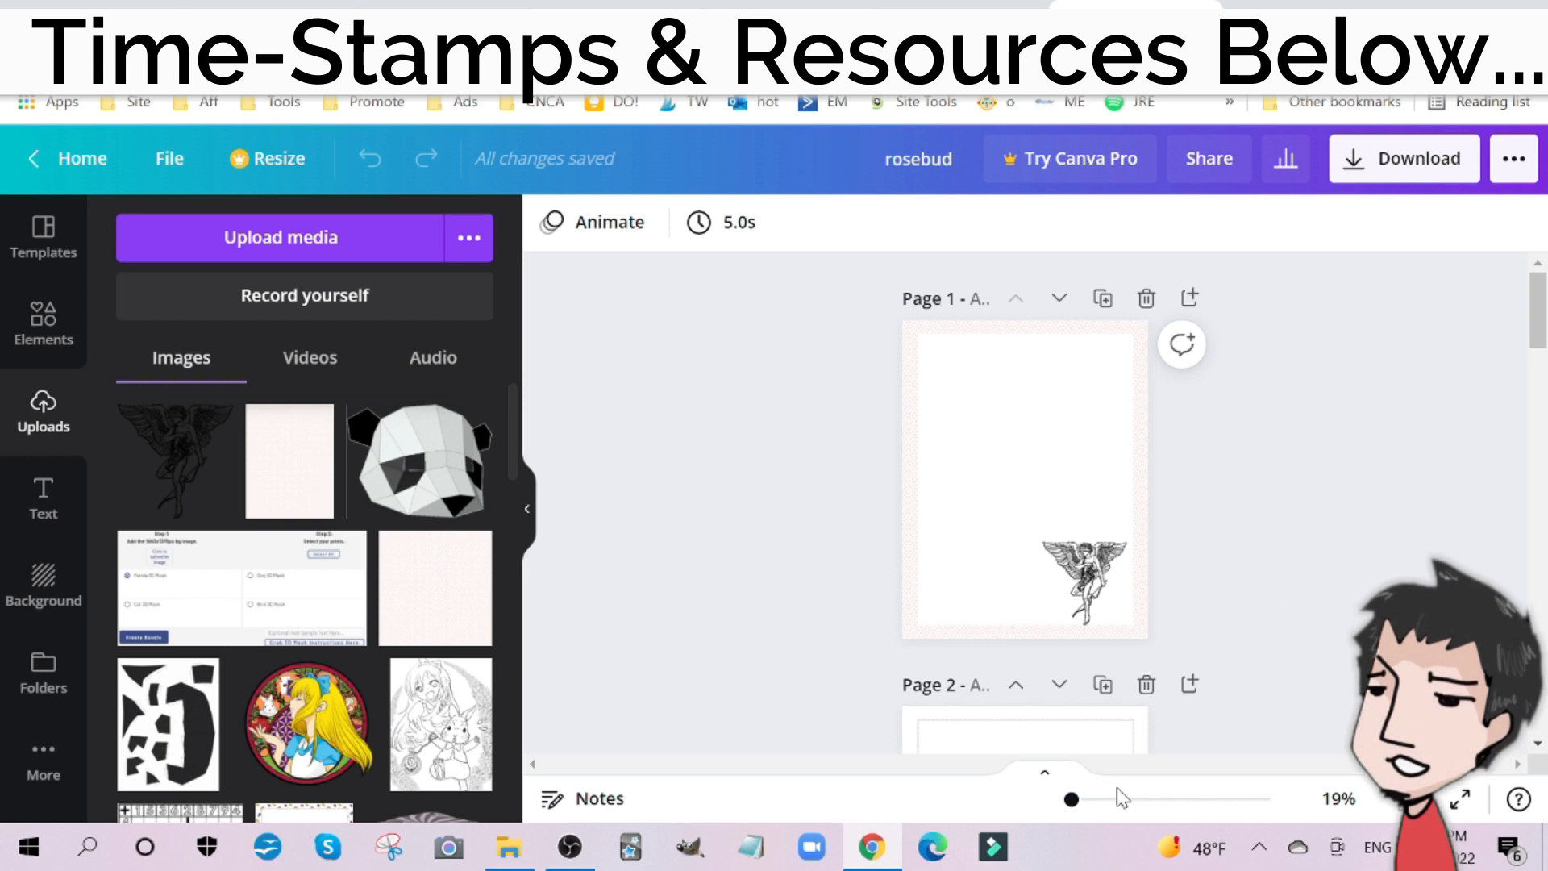
{"action": "left_click_drag", "start_coordinate": [1070, 799], "coordinate": [1092, 799]}
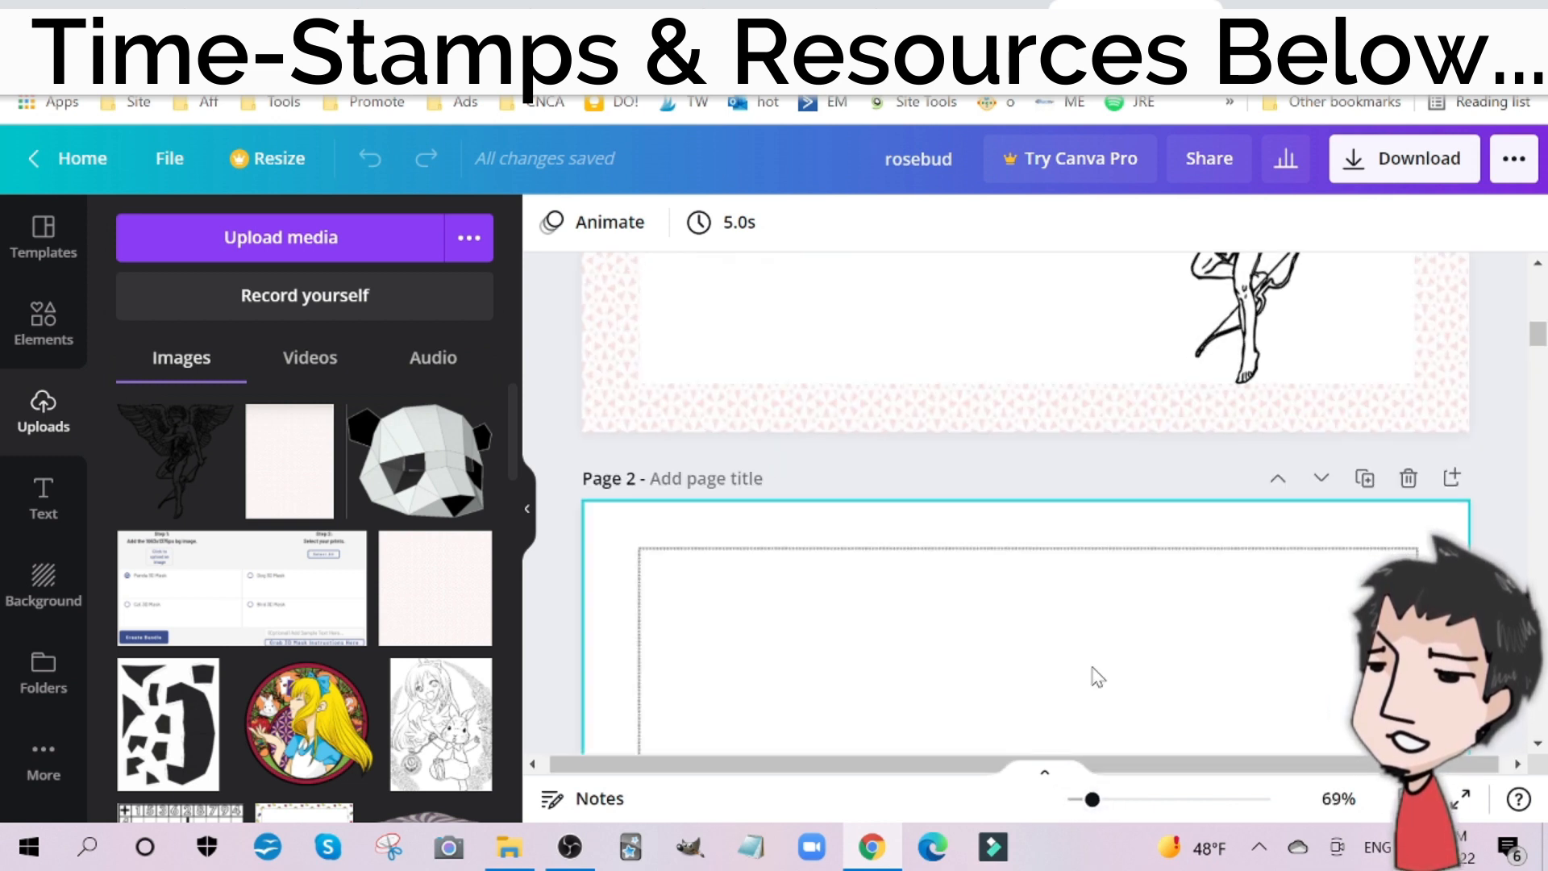
{"action": "scroll", "coordinate": [1092, 674], "scroll_direction": "up", "scroll_amount": 10}
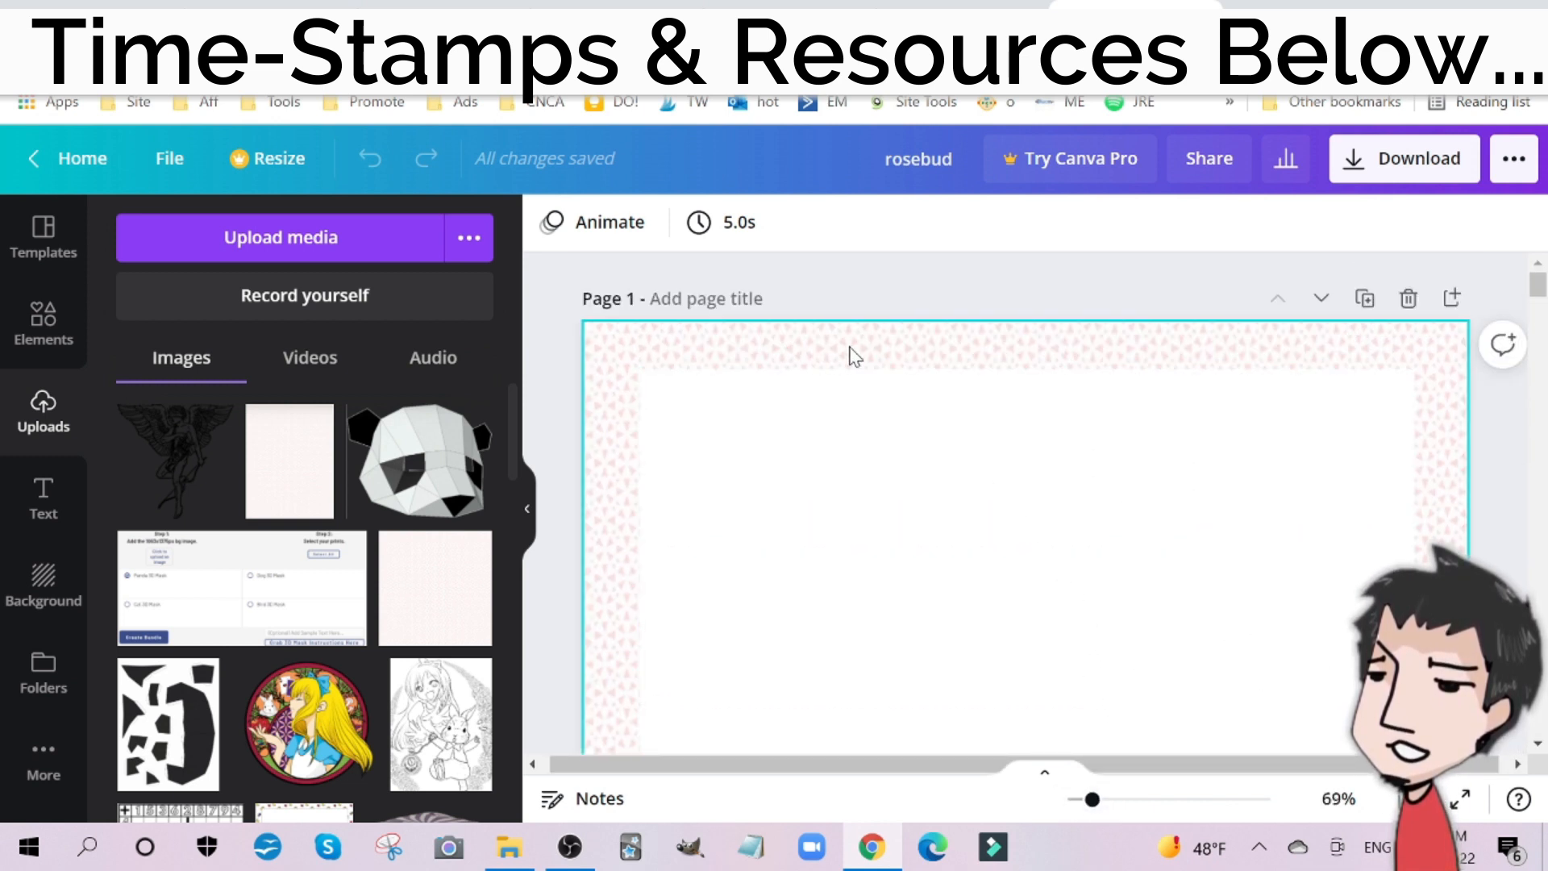
{"action": "scroll", "coordinate": [1091, 413], "scroll_direction": "down", "scroll_amount": 8}
{"action": "scroll", "coordinate": [718, 508], "scroll_direction": "up", "scroll_amount": 6}
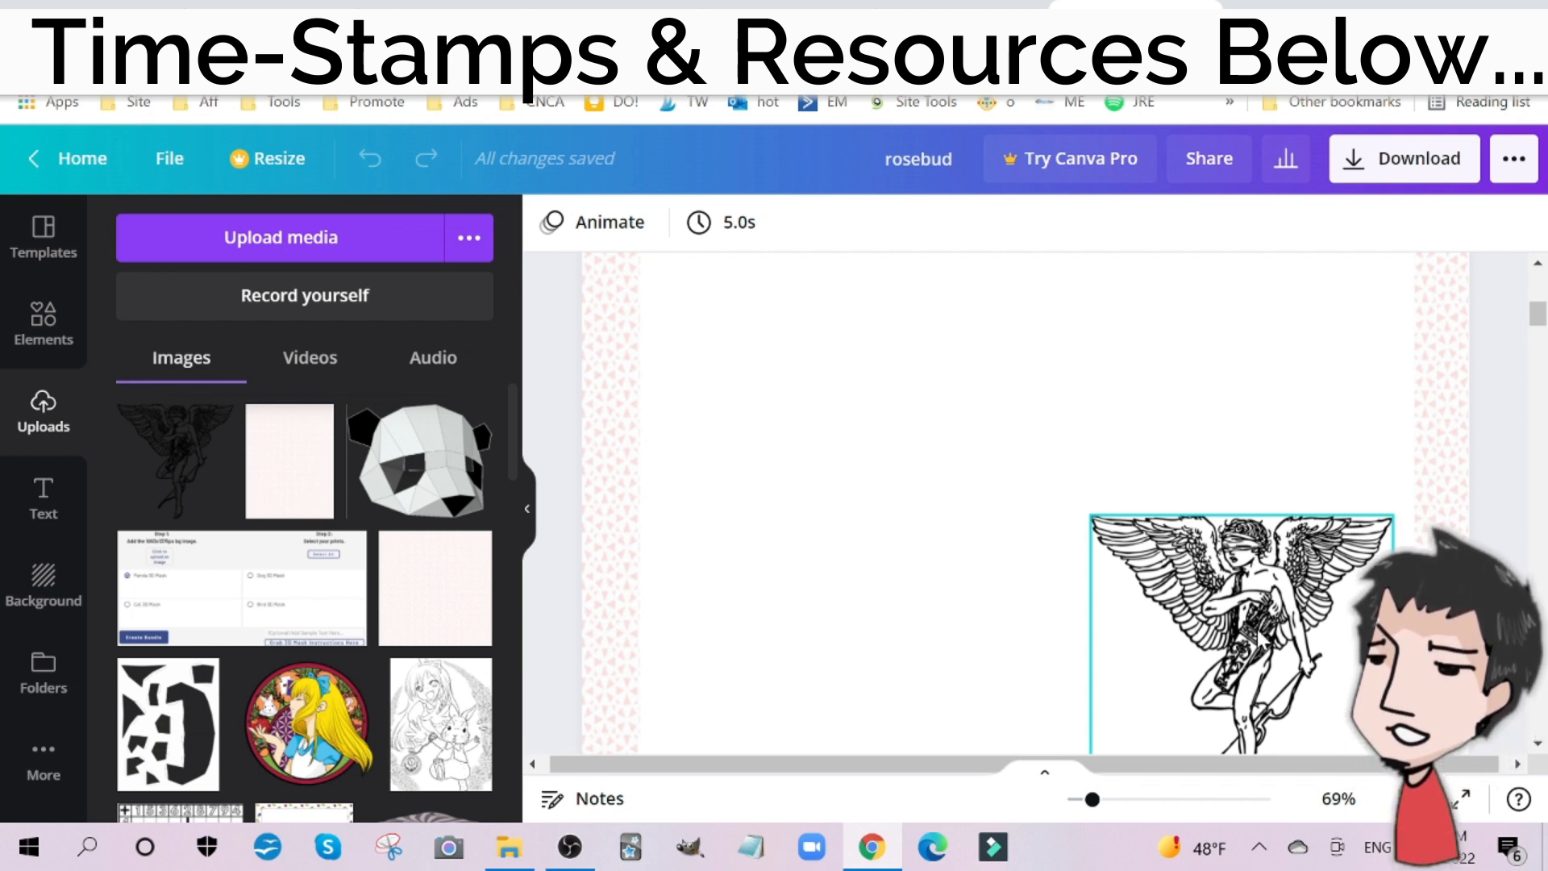
{"action": "scroll", "coordinate": [1029, 516], "scroll_direction": "up", "scroll_amount": 3}
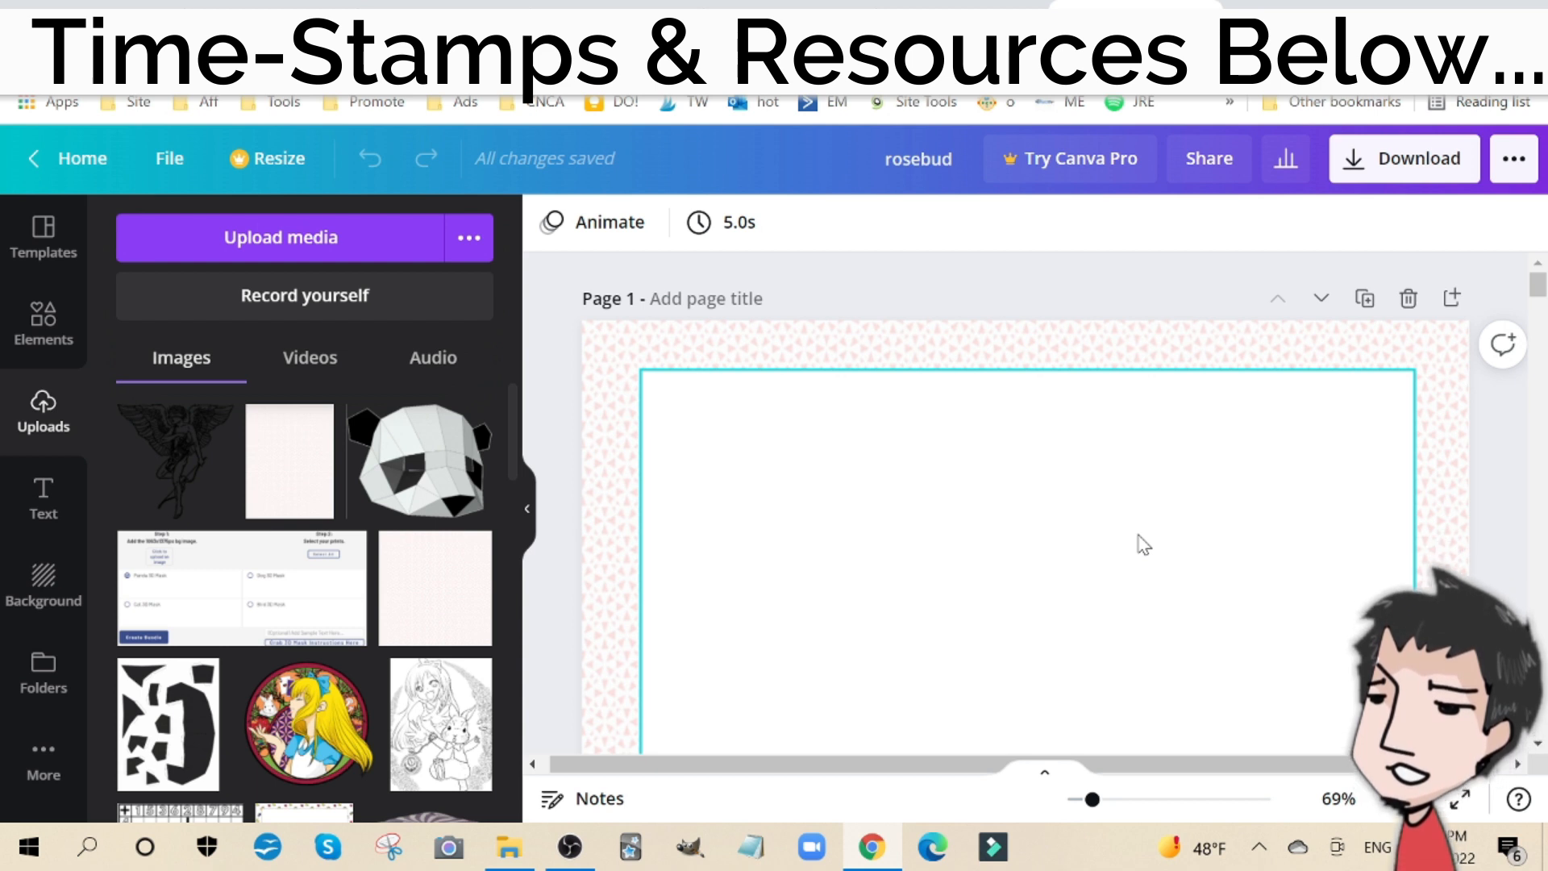
{"action": "scroll", "coordinate": [1144, 545], "scroll_direction": "down", "scroll_amount": 2}
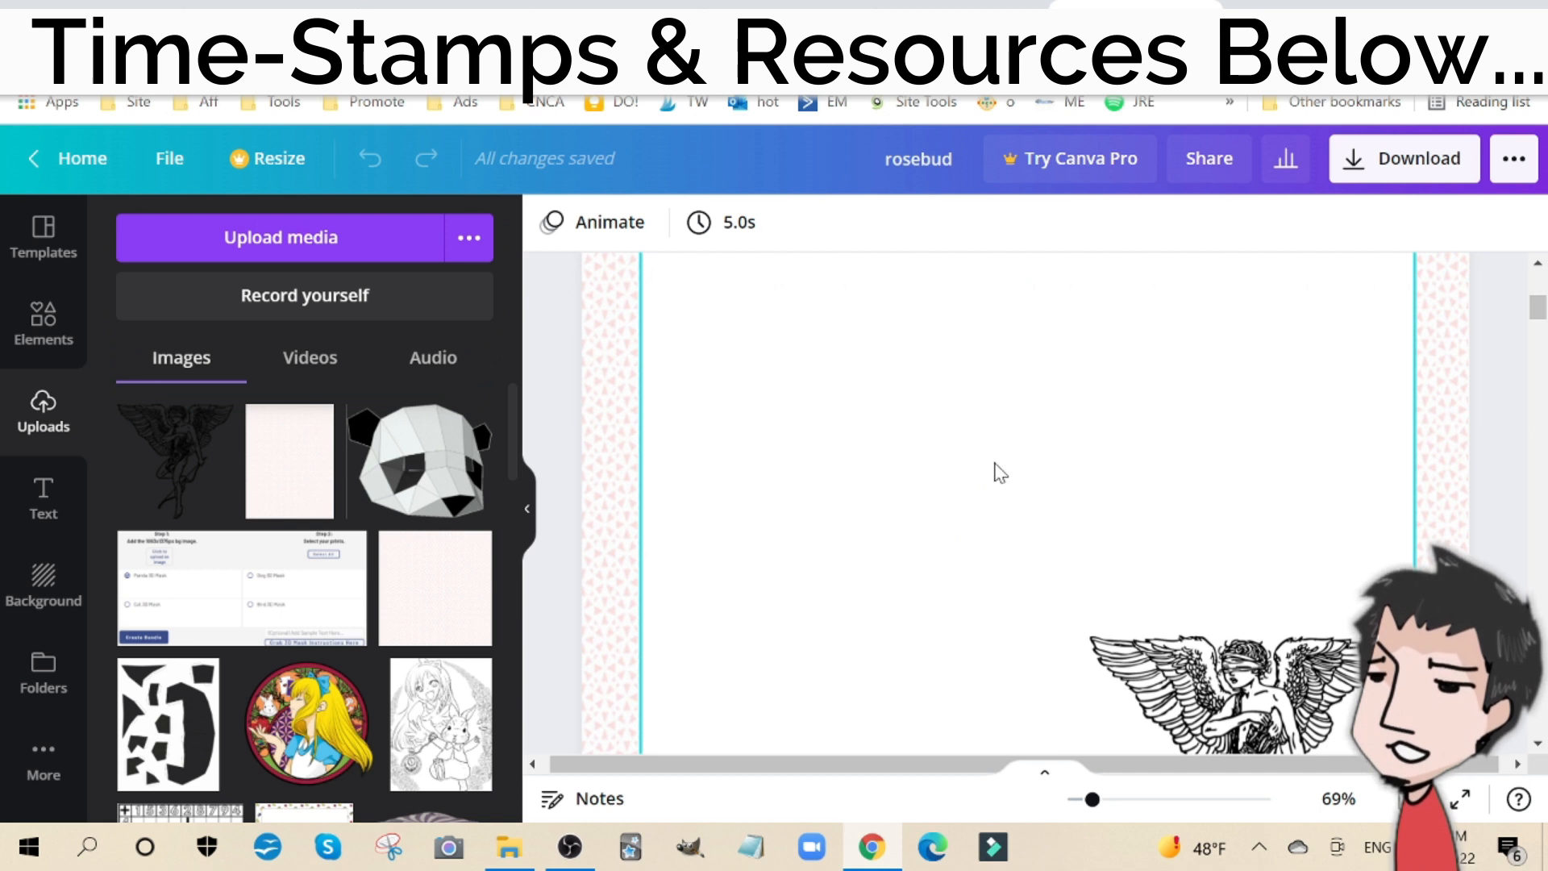
{"action": "scroll", "coordinate": [999, 472], "scroll_direction": "up", "scroll_amount": 2}
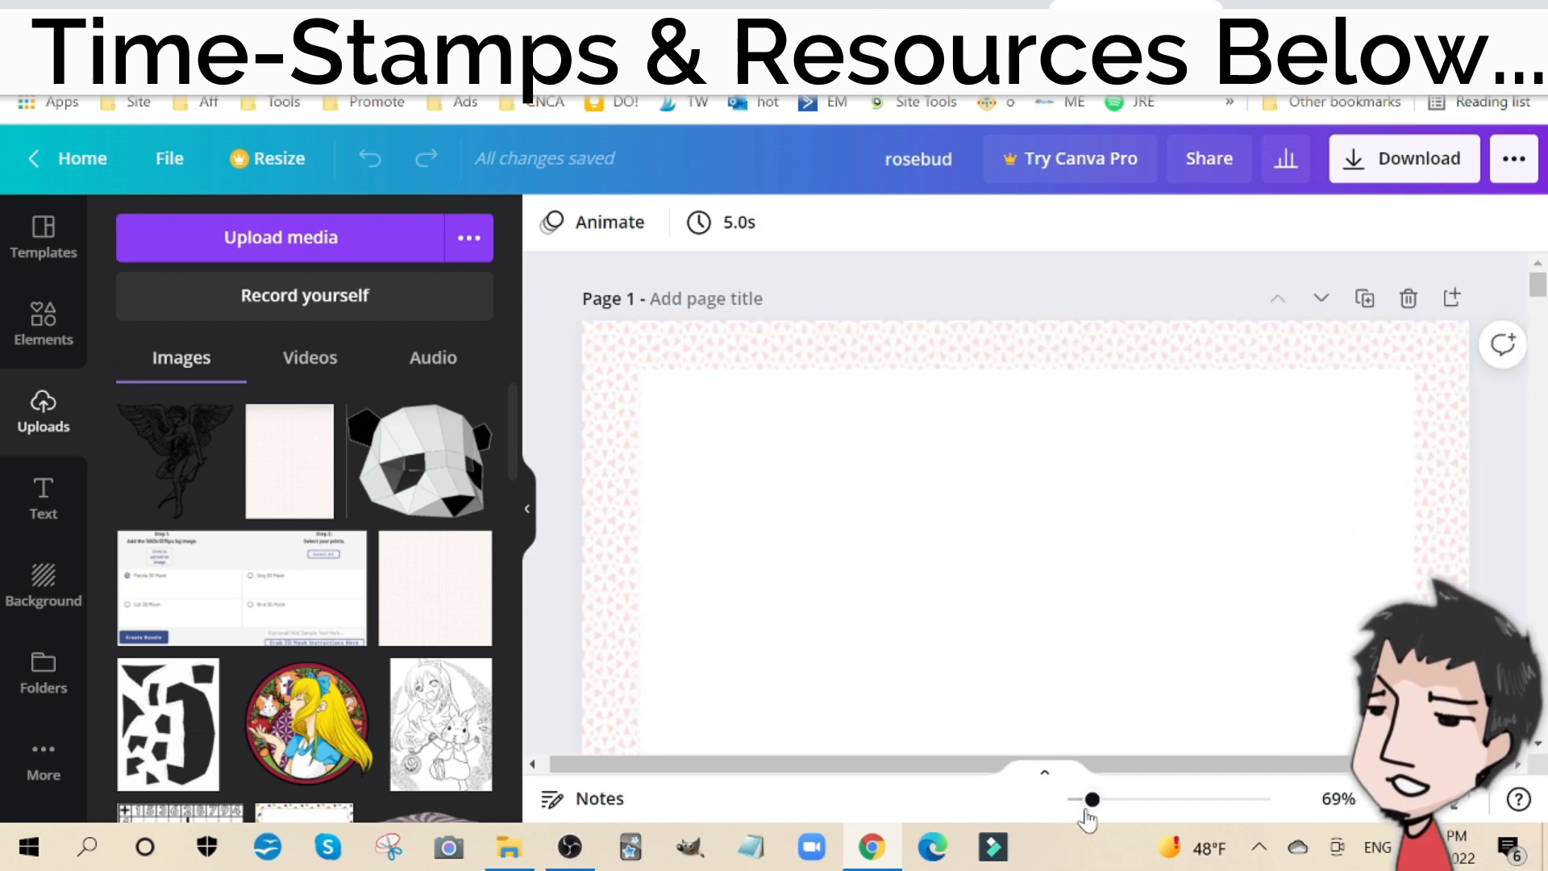
Step: Add the uploaded pink pattern image to page 2 and enlarge it to cover the whole page
{"action": "mouse_move", "coordinate": [1087, 815]}
{"action": "left_mouse_down"}
{"action": "mouse_move", "coordinate": [1063, 806]}
{"action": "mouse_move", "coordinate": [1078, 806]}
{"action": "left_mouse_up"}
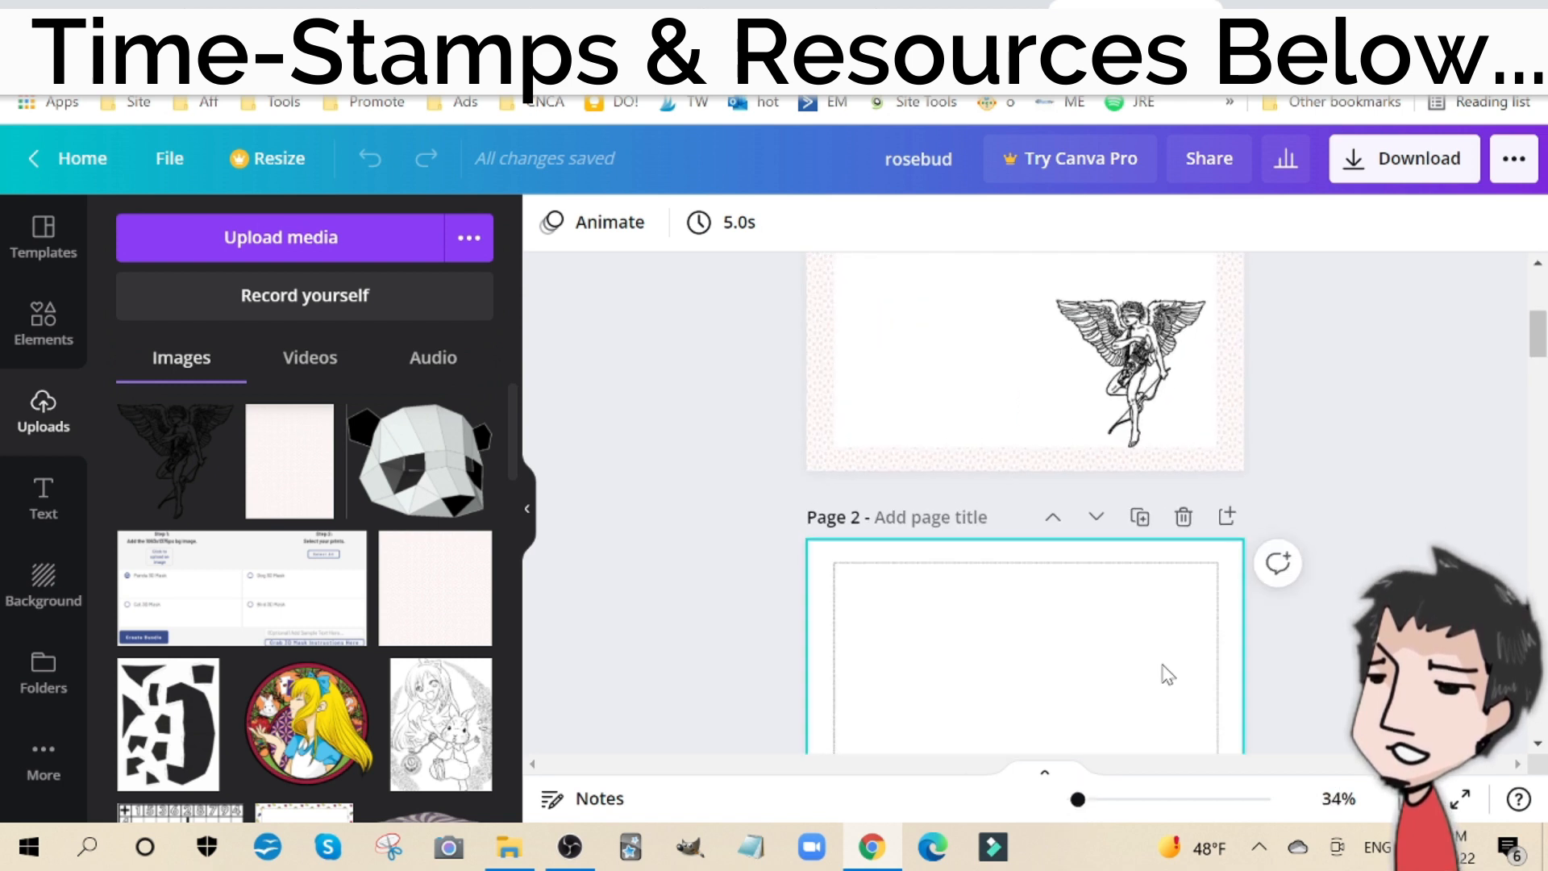
{"action": "scroll", "coordinate": [1169, 674], "scroll_direction": "up", "scroll_amount": 4}
{"action": "scroll", "coordinate": [1157, 677], "scroll_direction": "down", "scroll_amount": 10}
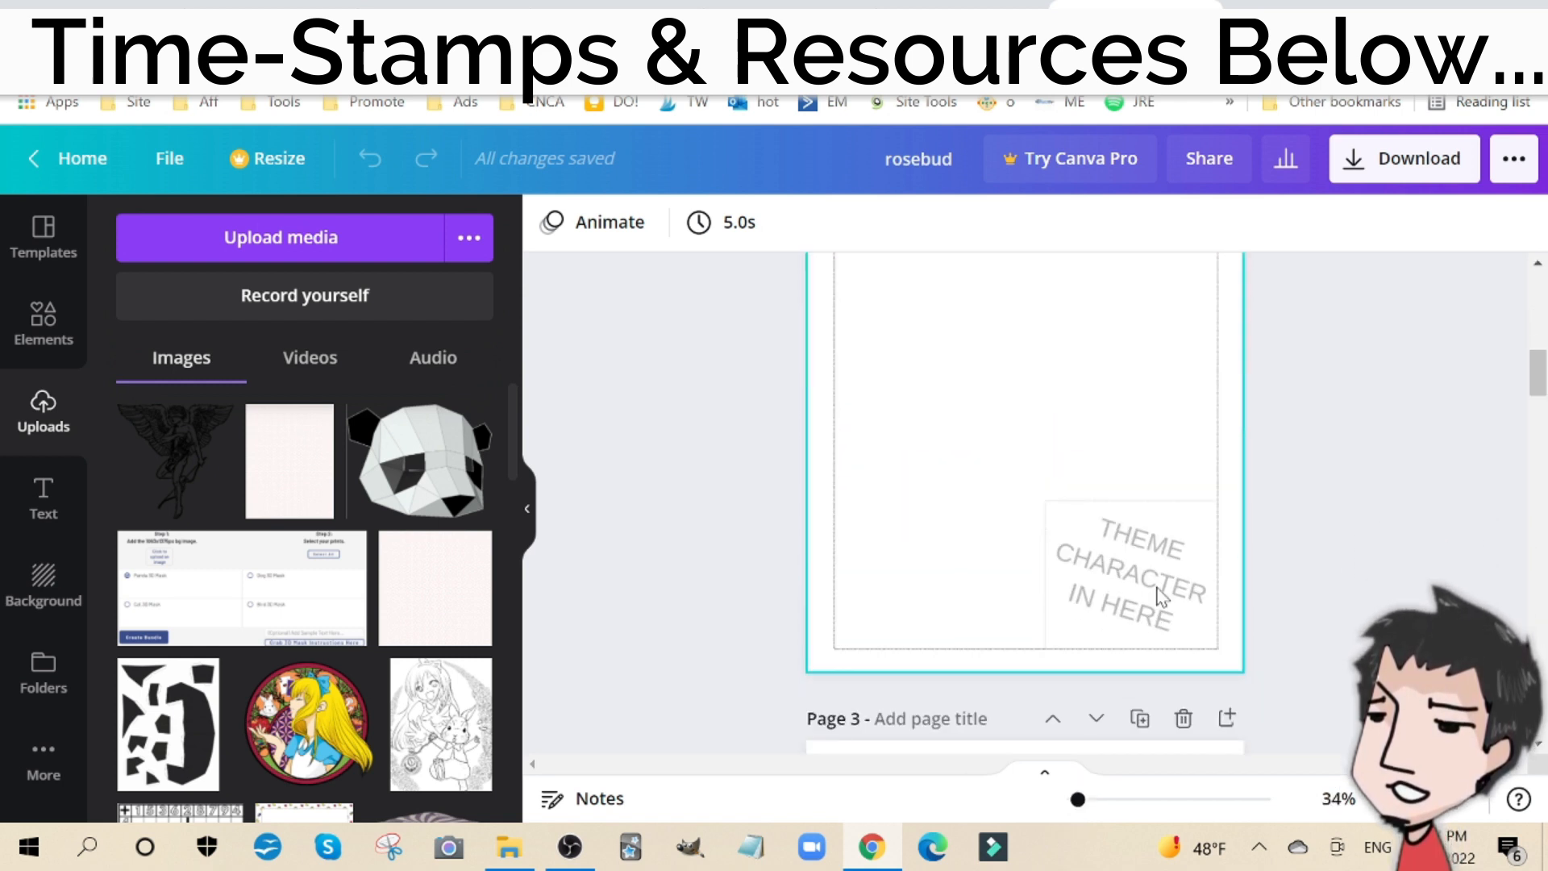
{"action": "scroll", "coordinate": [1083, 446], "scroll_direction": "up", "scroll_amount": 3}
{"action": "scroll", "coordinate": [1047, 505], "scroll_direction": "down", "scroll_amount": 2}
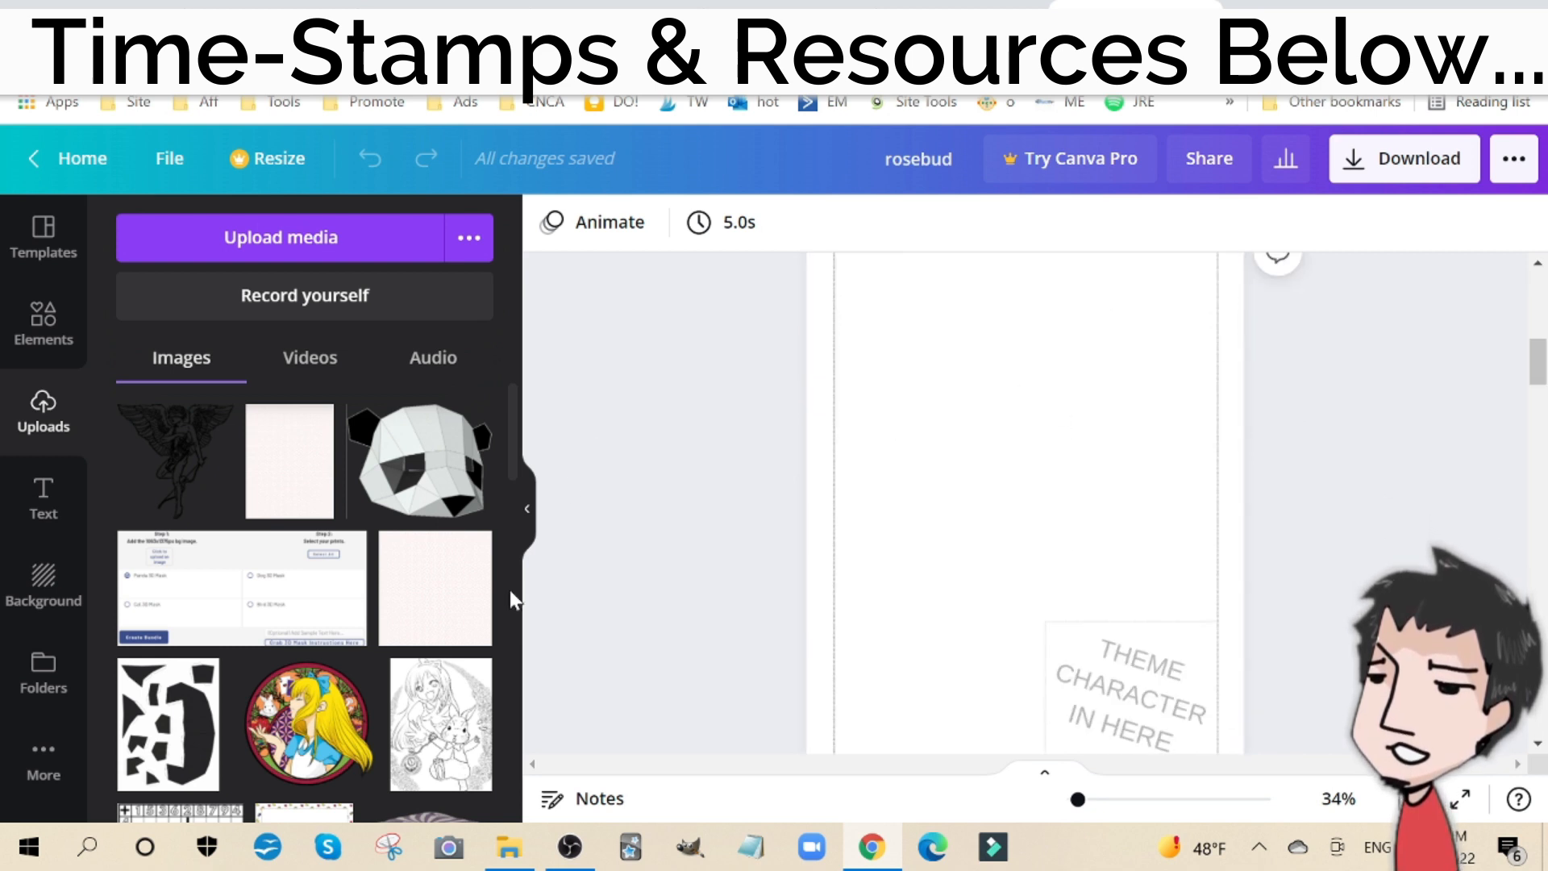
{"action": "left_click", "coordinate": [304, 487]}
{"action": "scroll", "coordinate": [1036, 536], "scroll_direction": "up", "scroll_amount": 3}
{"action": "left_click_drag", "start_coordinate": [1050, 715], "coordinate": [969, 603]}
{"action": "scroll", "coordinate": [1040, 560], "scroll_direction": "down", "scroll_amount": 4}
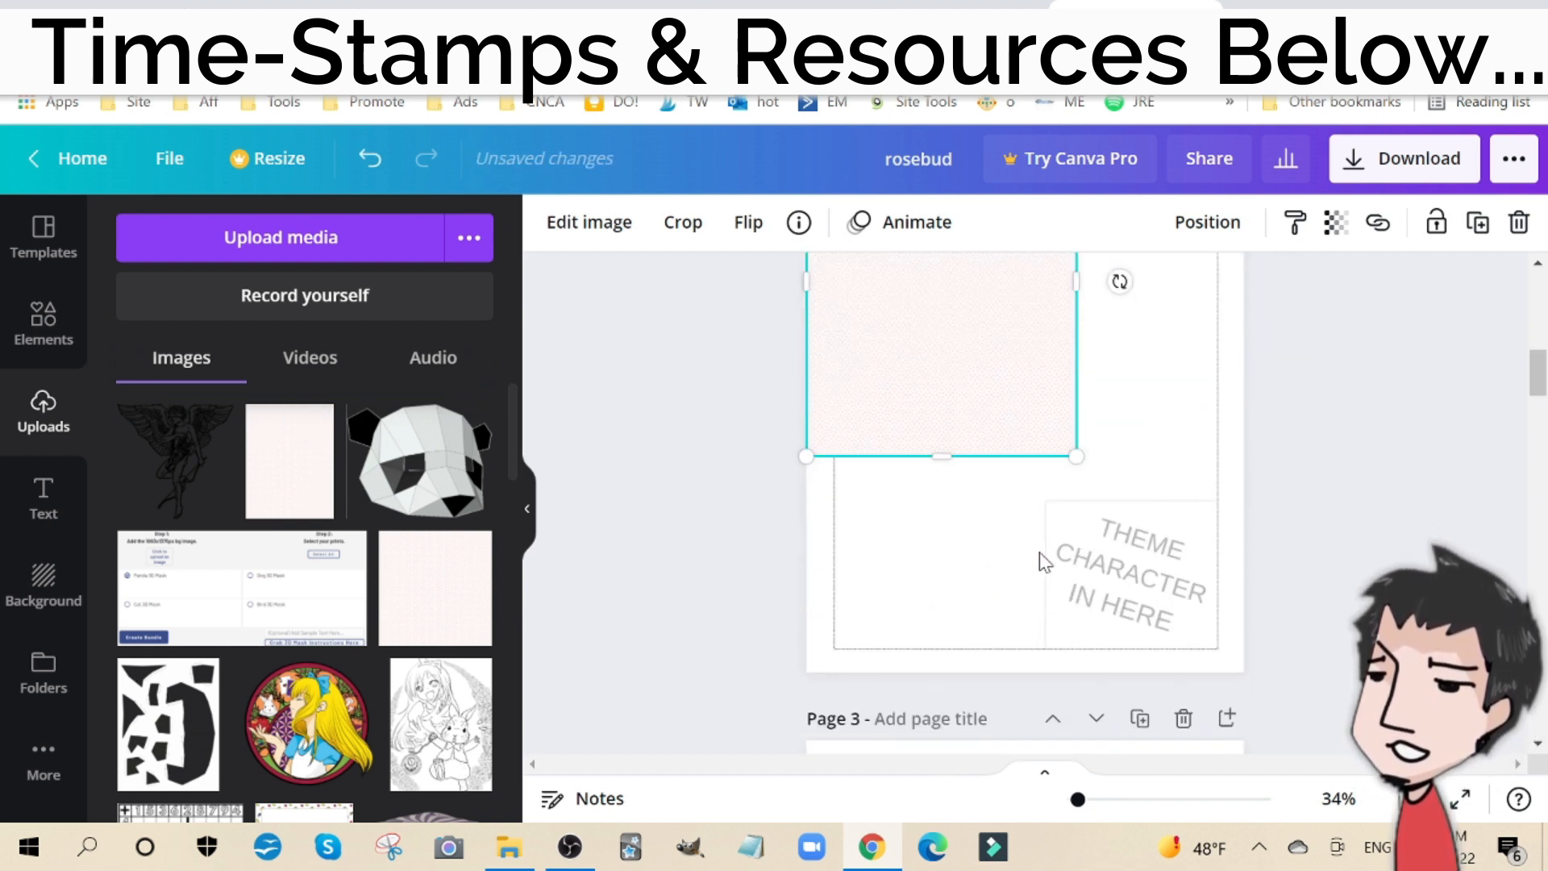
{"action": "left_click_drag", "start_coordinate": [1084, 457], "coordinate": [1250, 668]}
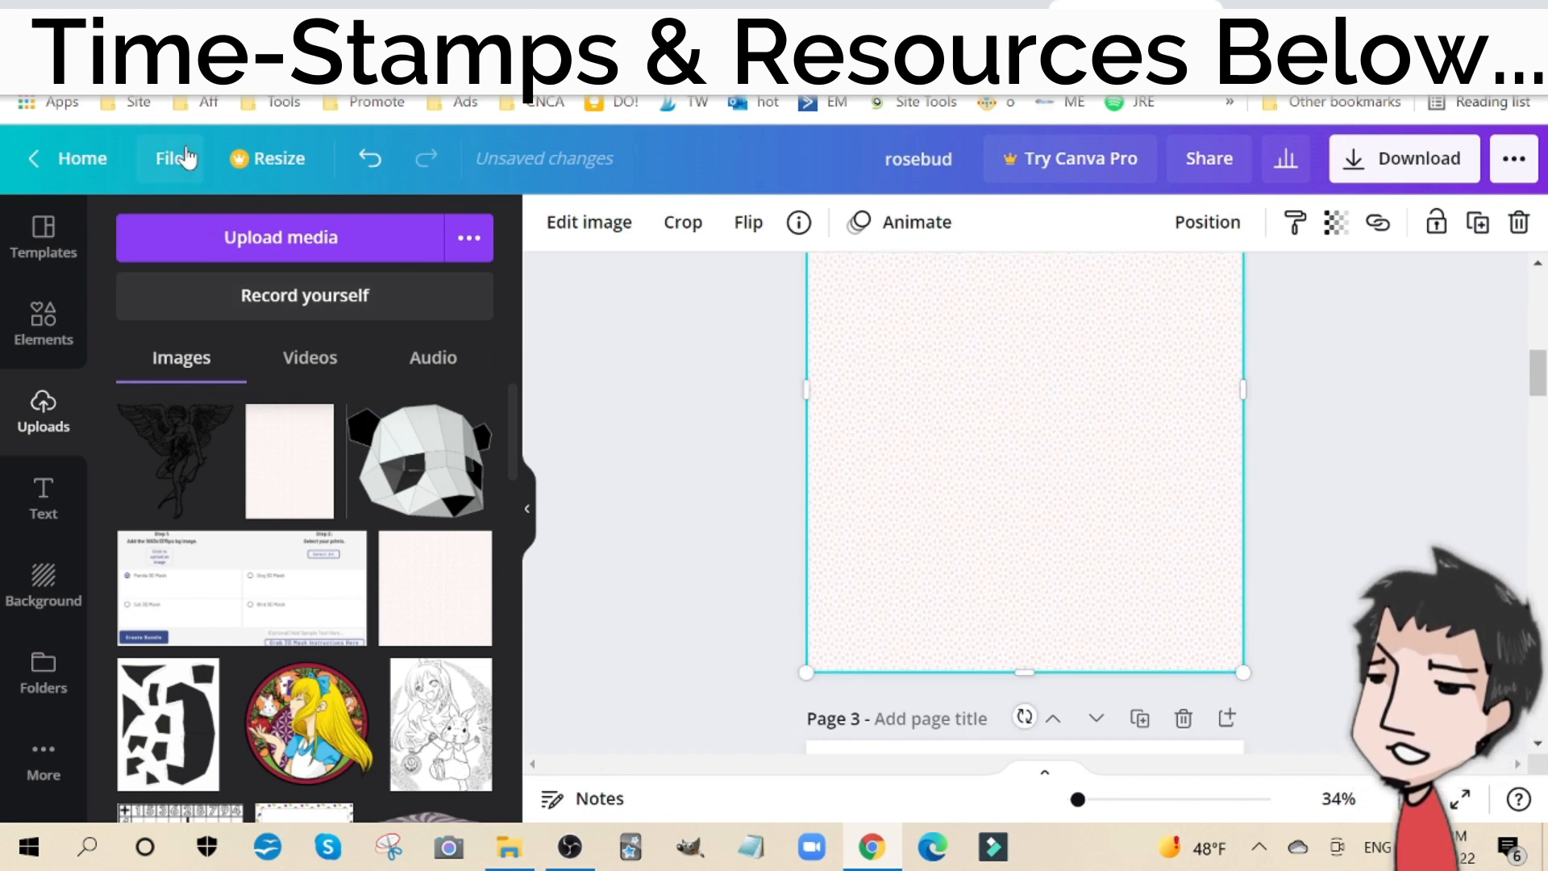
Step: Check the design's pixel dimensions and the layer order options for the pattern image on page 2
{"action": "left_click", "coordinate": [170, 158]}
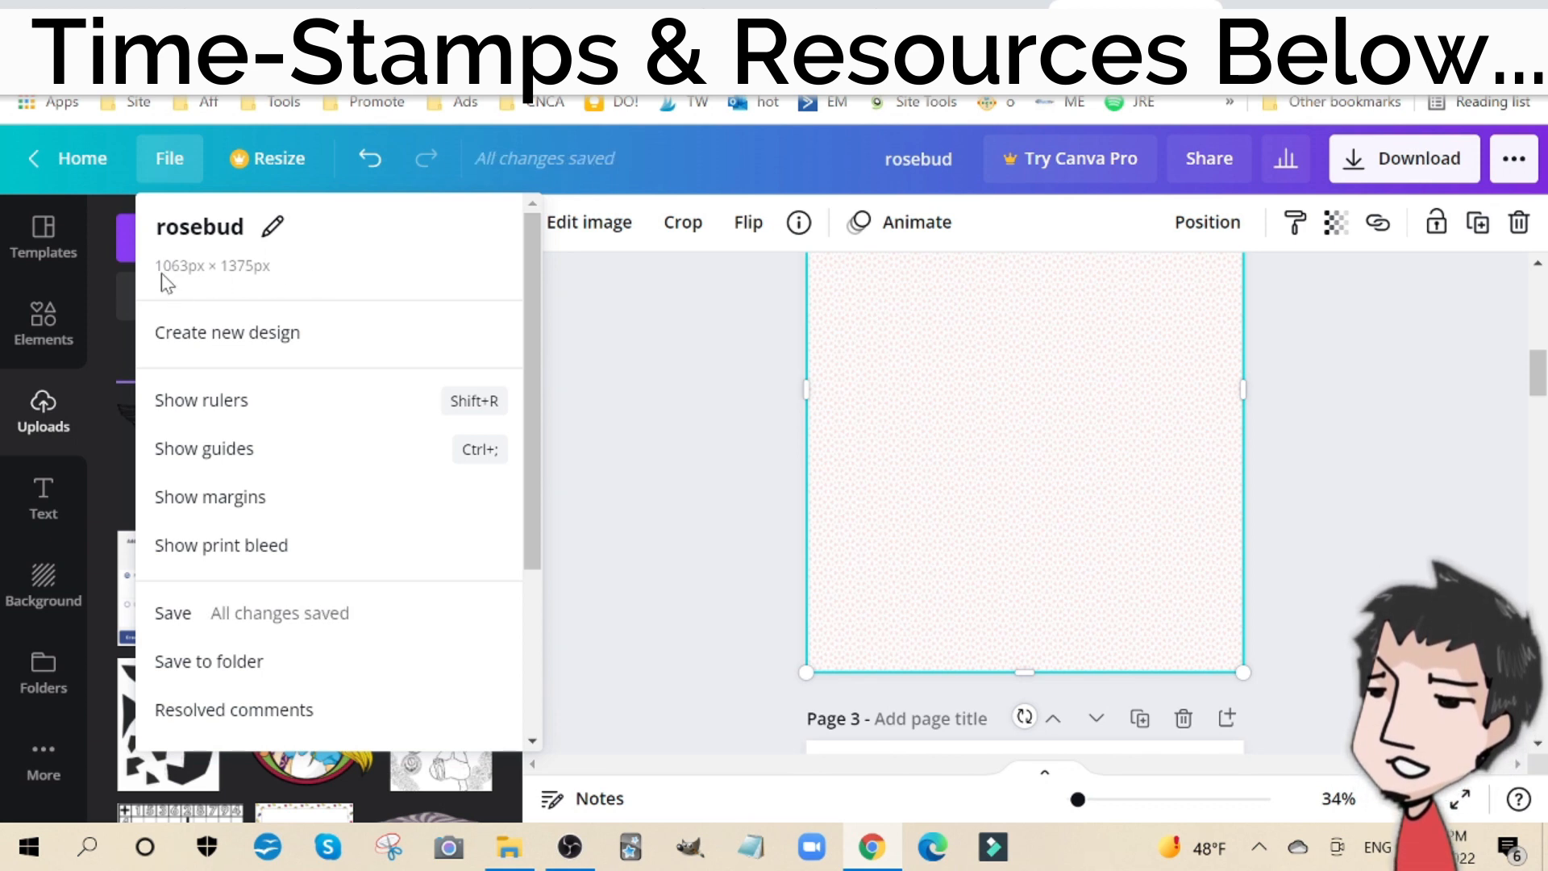
{"action": "left_click", "coordinate": [700, 384]}
{"action": "scroll", "coordinate": [758, 475], "scroll_direction": "up", "scroll_amount": 5}
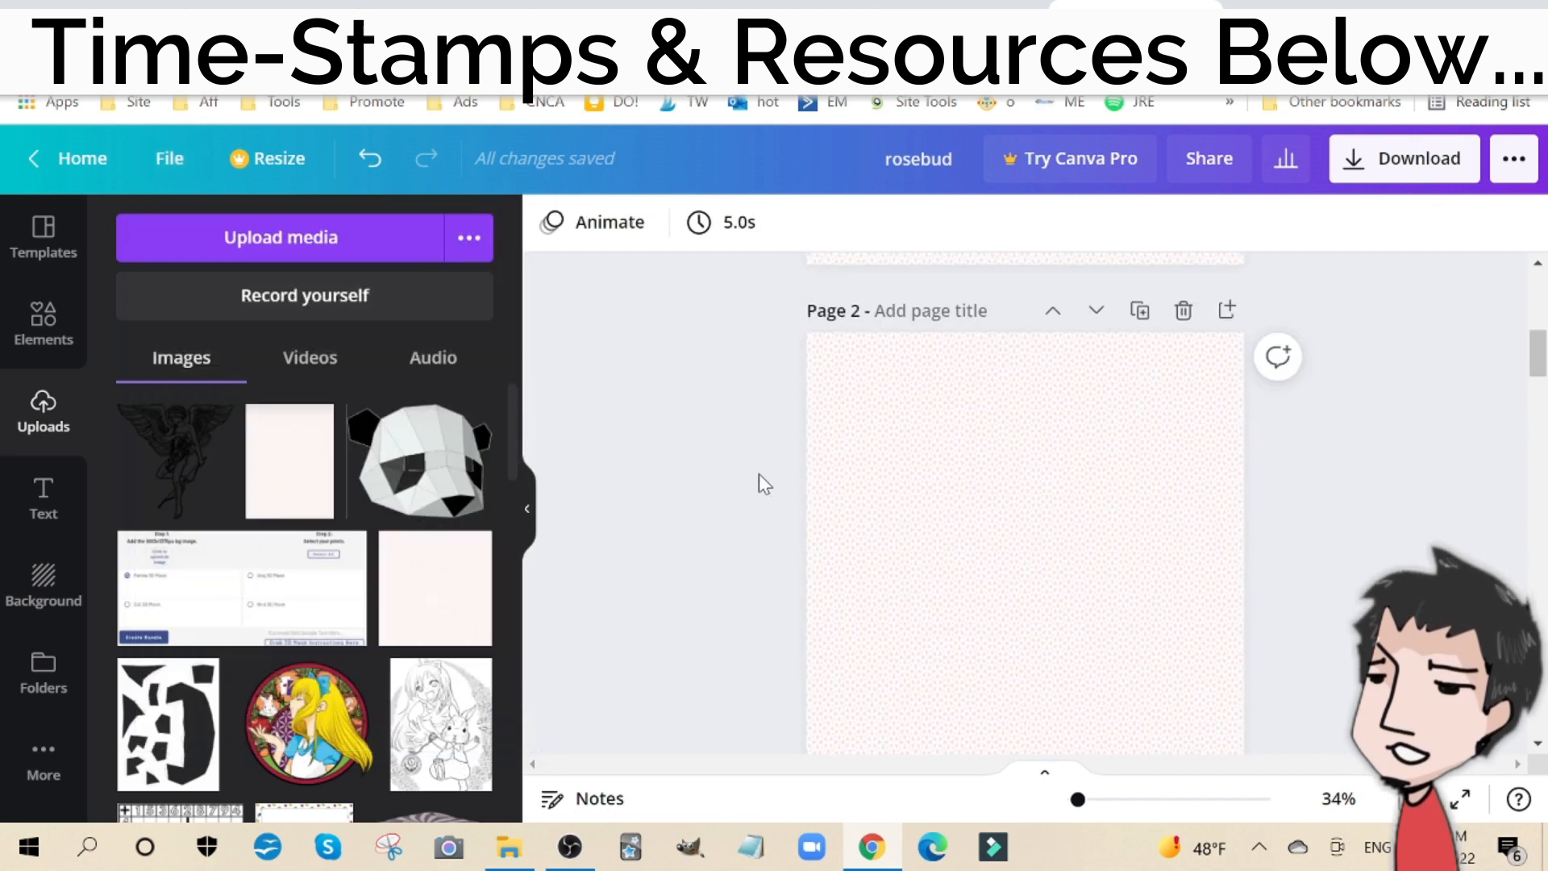
{"action": "left_click", "coordinate": [1115, 489]}
{"action": "left_click", "coordinate": [1209, 229]}
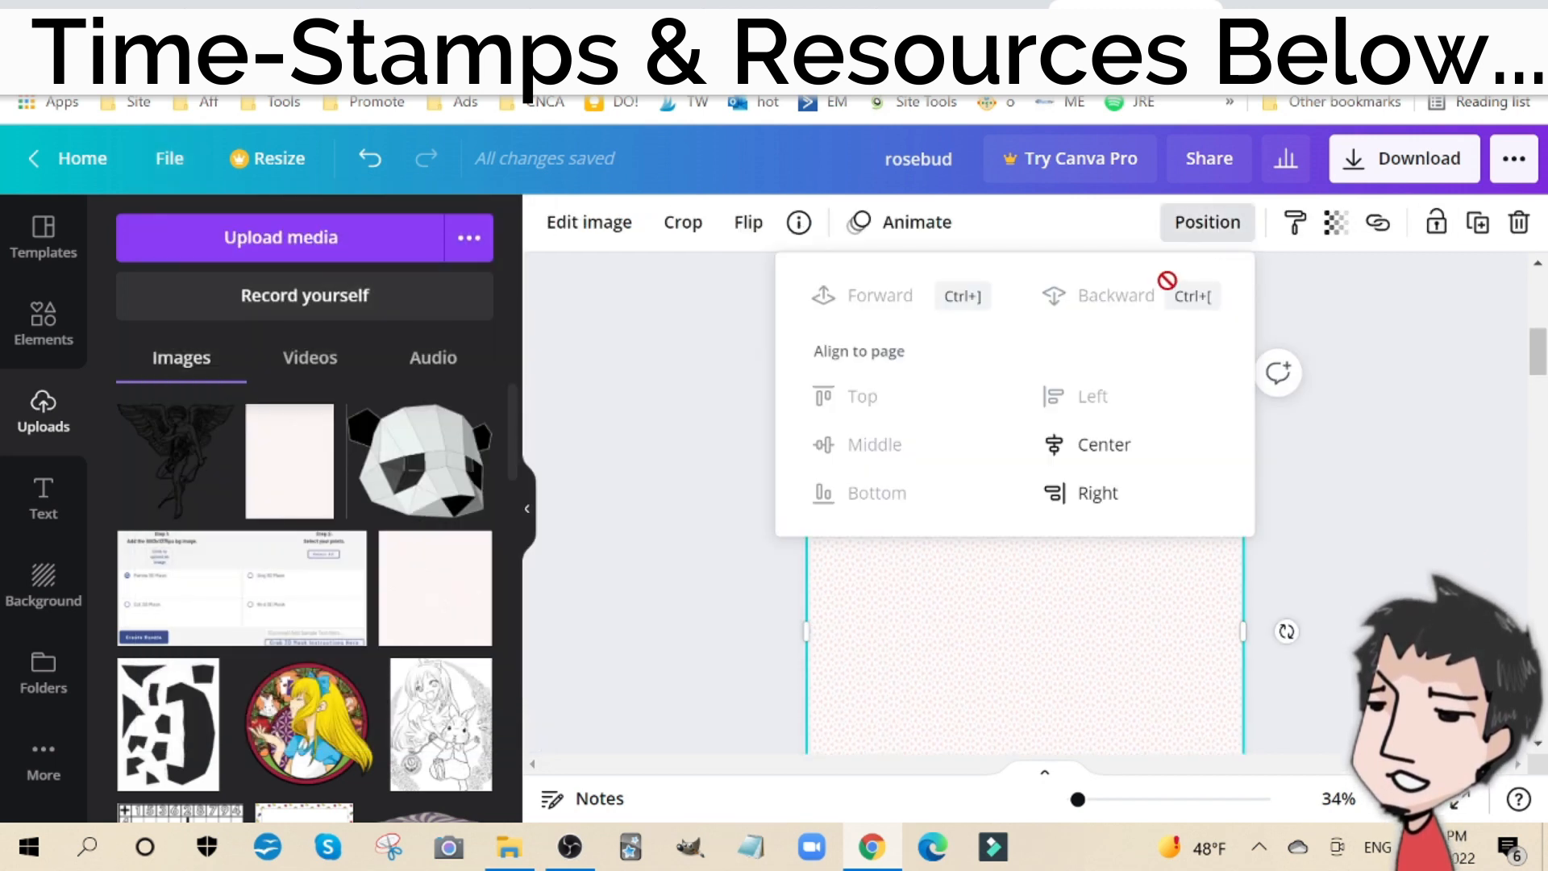
{"action": "left_click", "coordinate": [934, 667]}
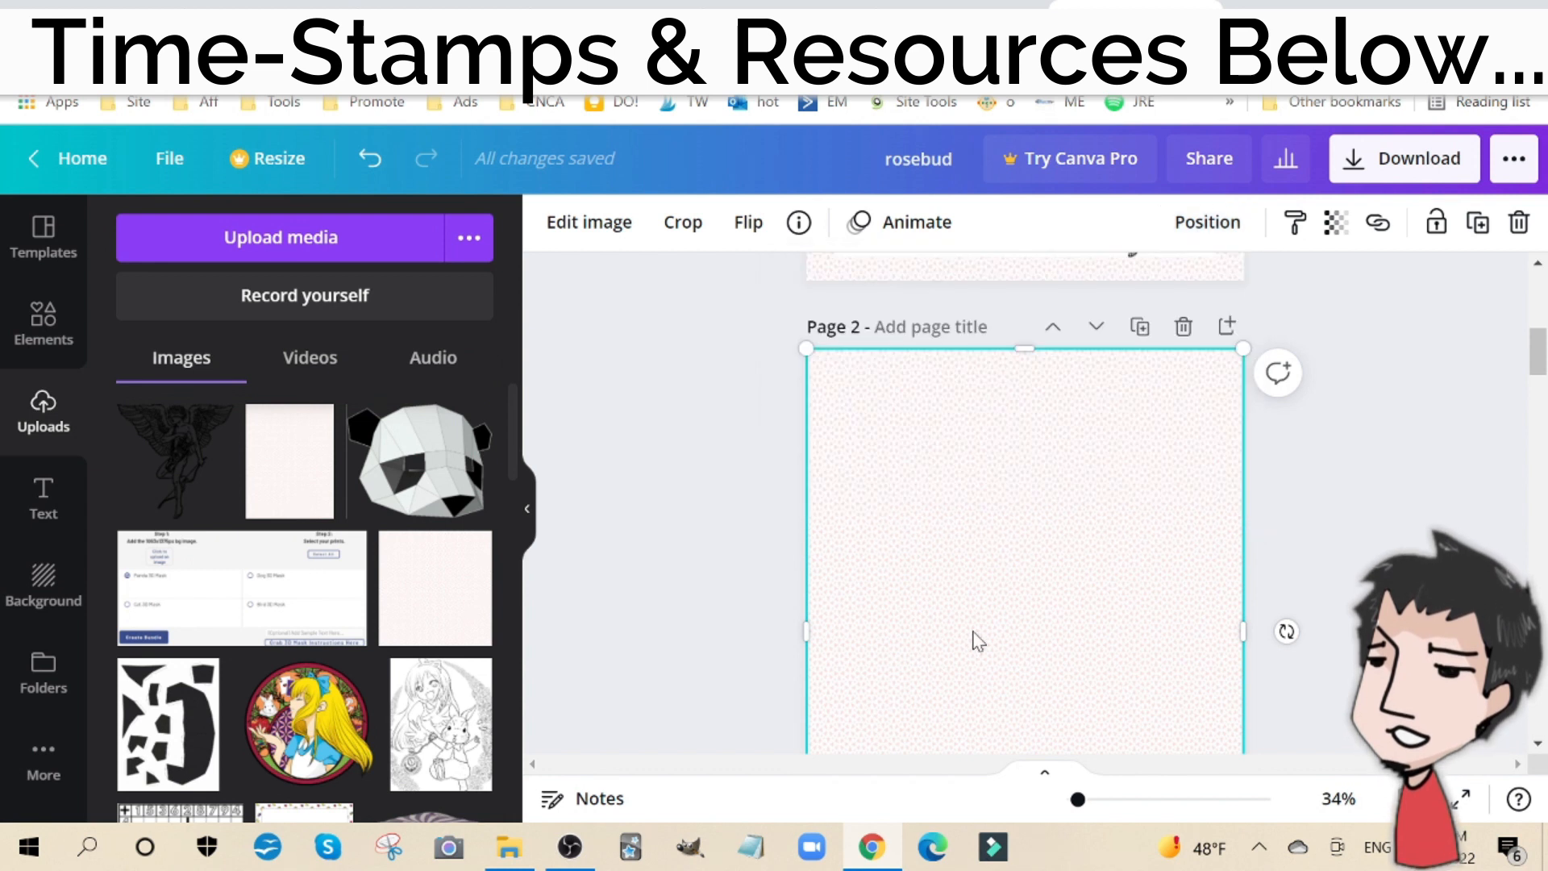
Step: Detach the template image from page 2's background and realign the pattern so it fills the page behind it
{"action": "left_click_drag", "start_coordinate": [975, 642], "coordinate": [972, 731]}
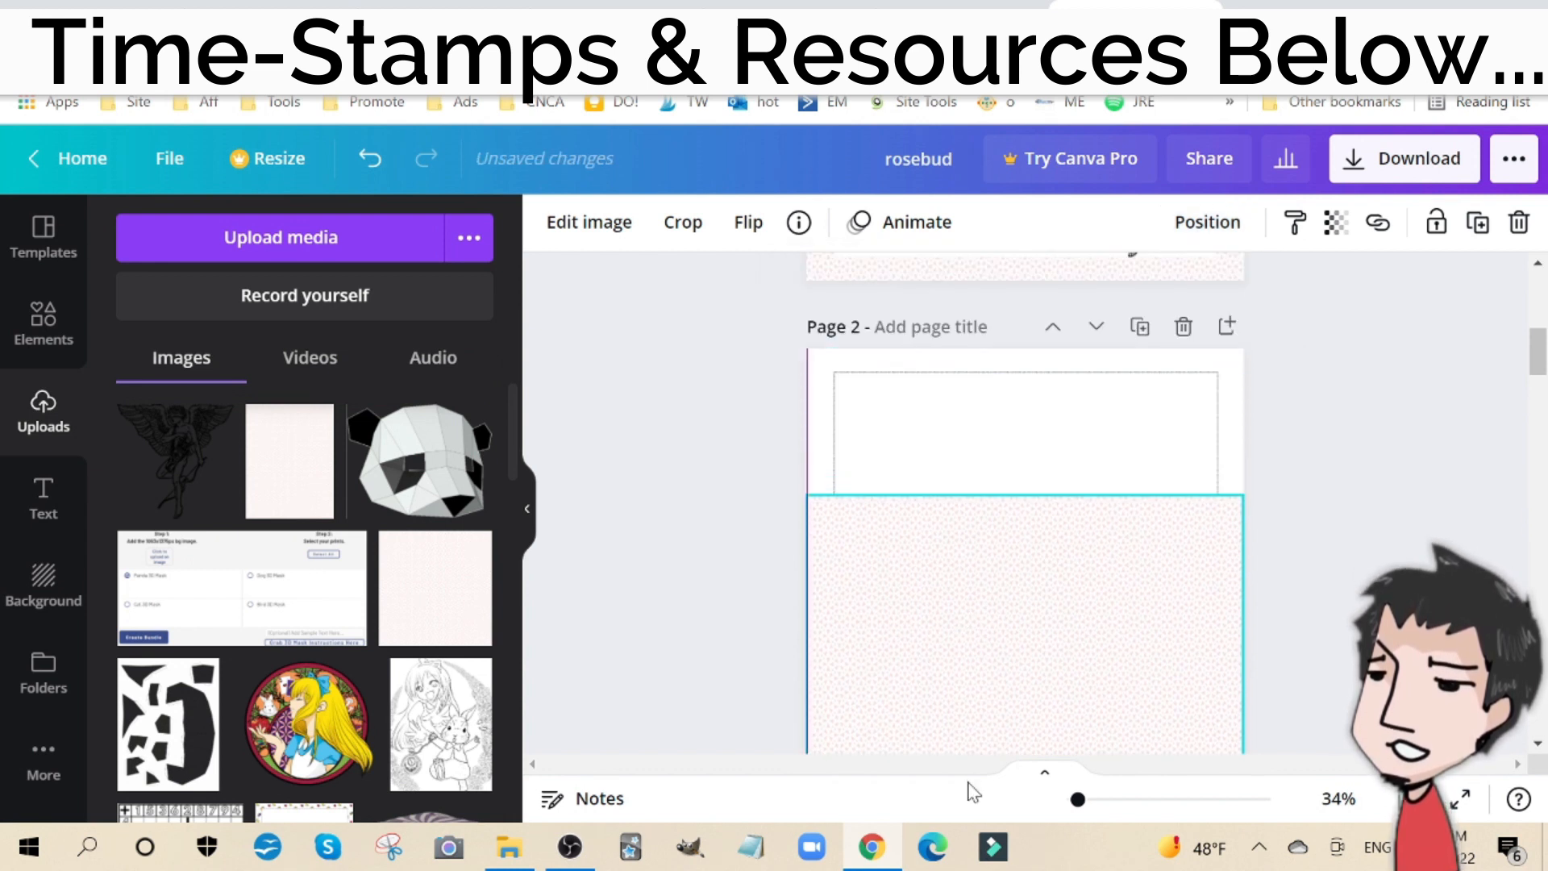
{"action": "right_click", "coordinate": [906, 401]}
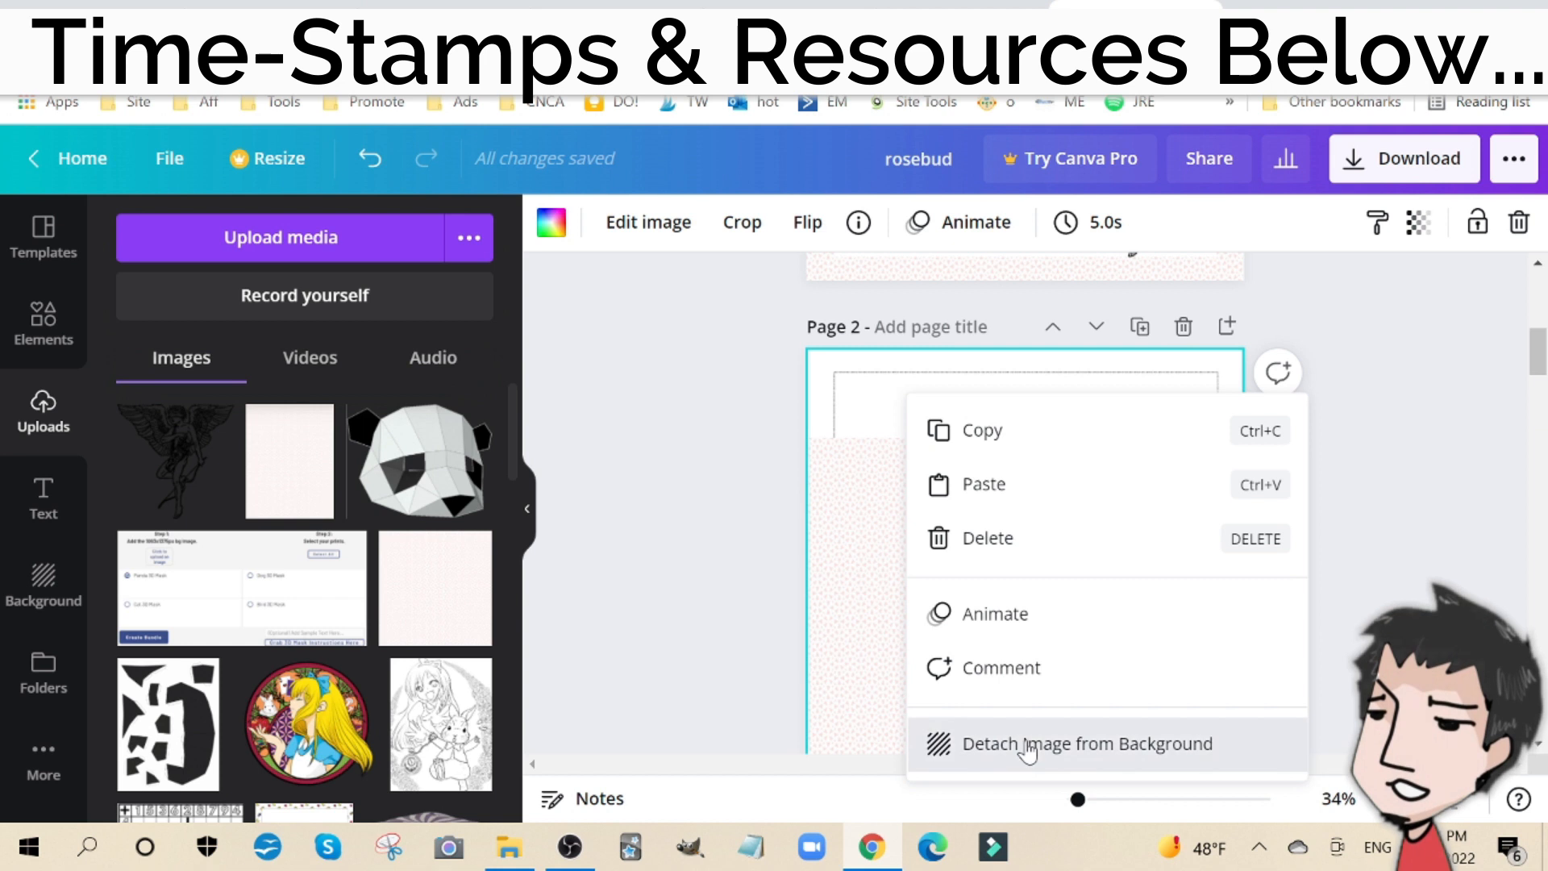
{"action": "left_click", "coordinate": [1028, 751]}
{"action": "left_click_drag", "start_coordinate": [831, 601], "coordinate": [832, 500]}
{"action": "scroll", "coordinate": [955, 464], "scroll_direction": "down", "scroll_amount": 2}
{"action": "scroll", "coordinate": [1020, 494], "scroll_direction": "up", "scroll_amount": 1}
Step: Move the detached template to the upper-left corner of page 2 and enlarge it to about 1,062 px wide, covering the page
{"action": "left_click_drag", "start_coordinate": [1020, 497], "coordinate": [985, 428]}
{"action": "scroll", "coordinate": [984, 436], "scroll_direction": "up", "scroll_amount": 3}
{"action": "scroll", "coordinate": [1000, 452], "scroll_direction": "down", "scroll_amount": 3}
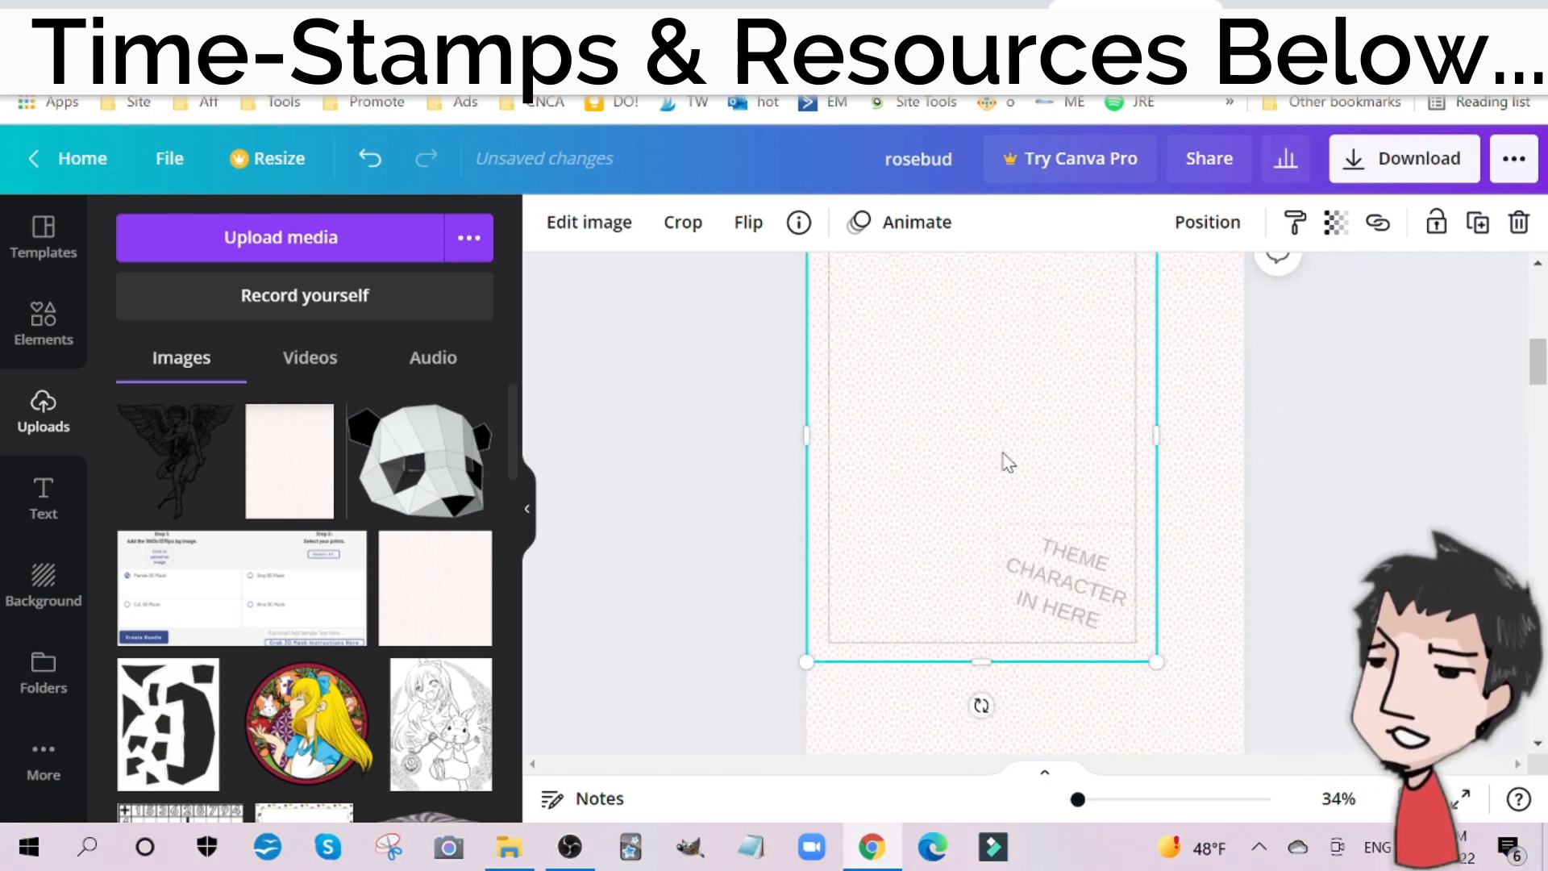
{"action": "scroll", "coordinate": [1002, 487], "scroll_direction": "down", "scroll_amount": 2}
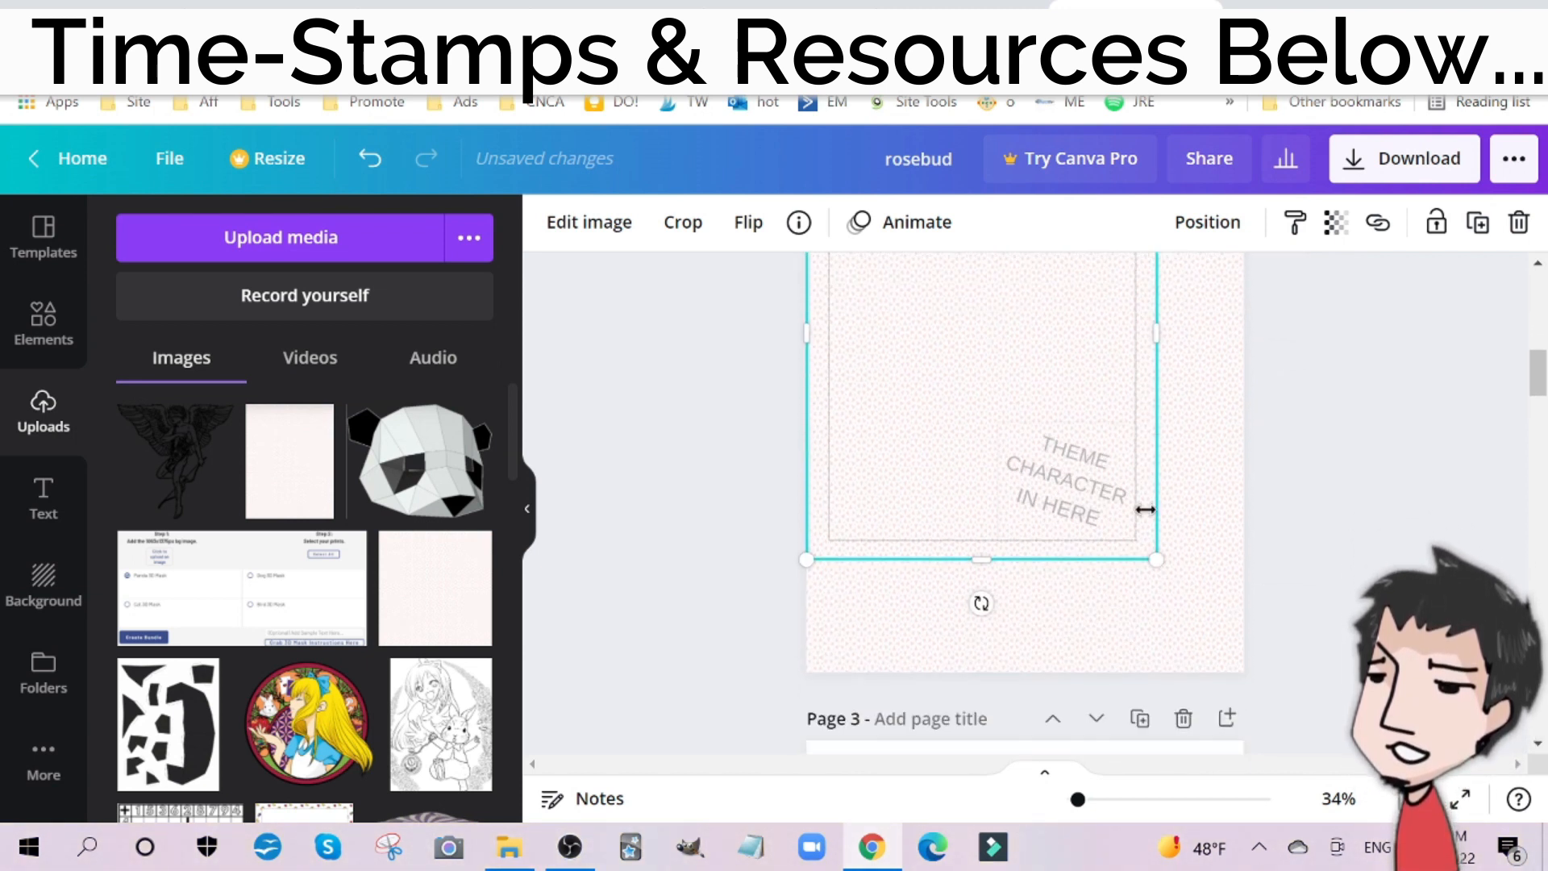
{"action": "left_click_drag", "start_coordinate": [1151, 558], "coordinate": [1232, 678]}
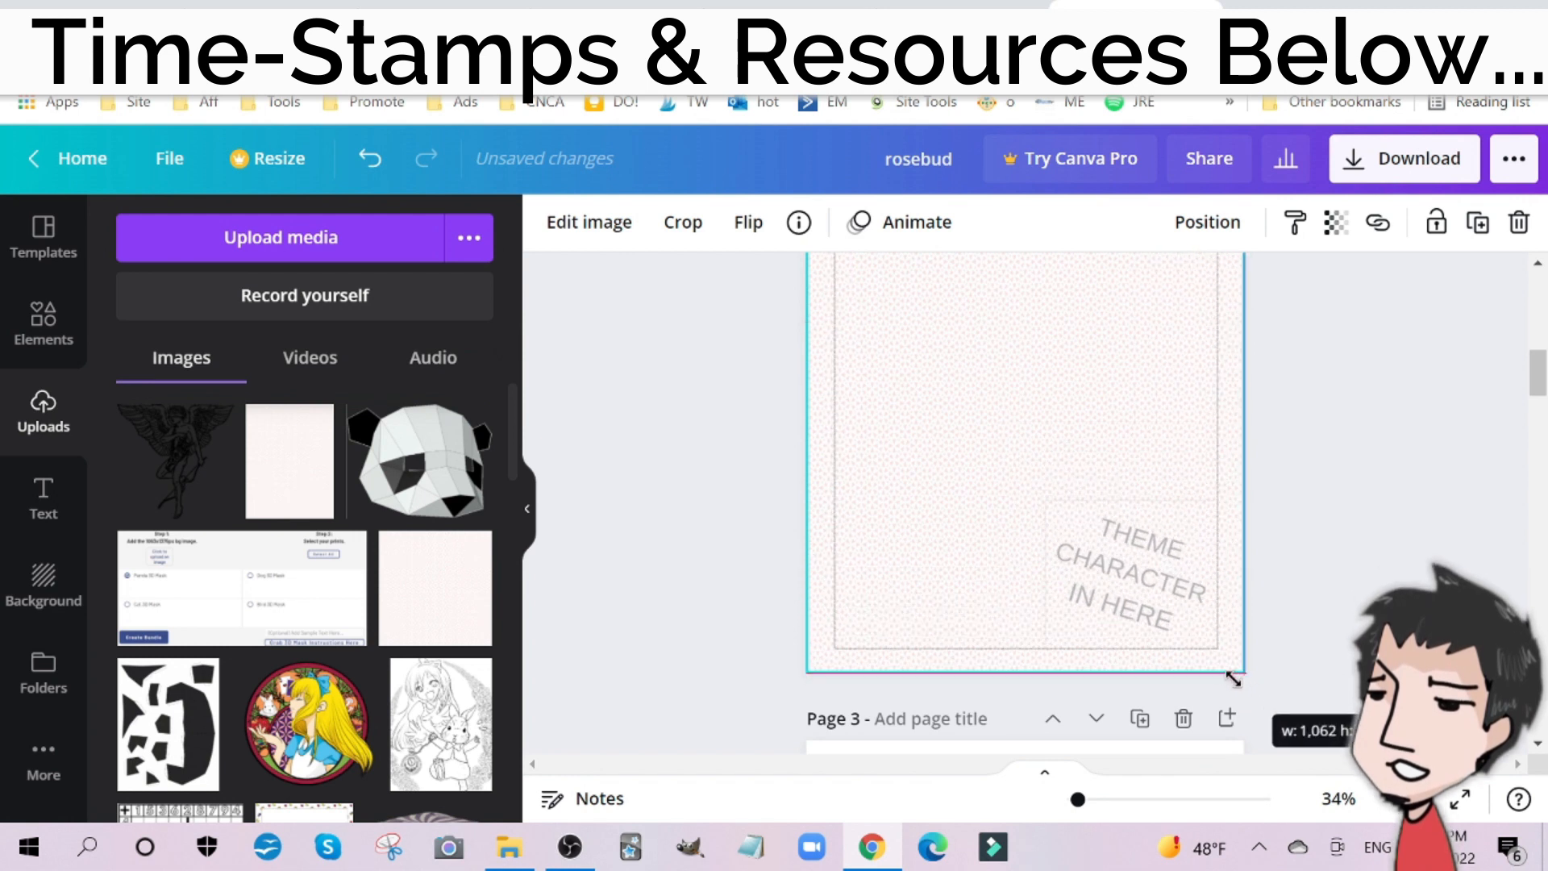
{"action": "left_click", "coordinate": [1326, 590]}
{"action": "scroll", "coordinate": [1296, 582], "scroll_direction": "up", "scroll_amount": 3}
{"action": "scroll", "coordinate": [1262, 556], "scroll_direction": "down", "scroll_amount": 1}
{"action": "left_click", "coordinate": [1019, 536]}
{"action": "scroll", "coordinate": [1072, 645], "scroll_direction": "down", "scroll_amount": 5}
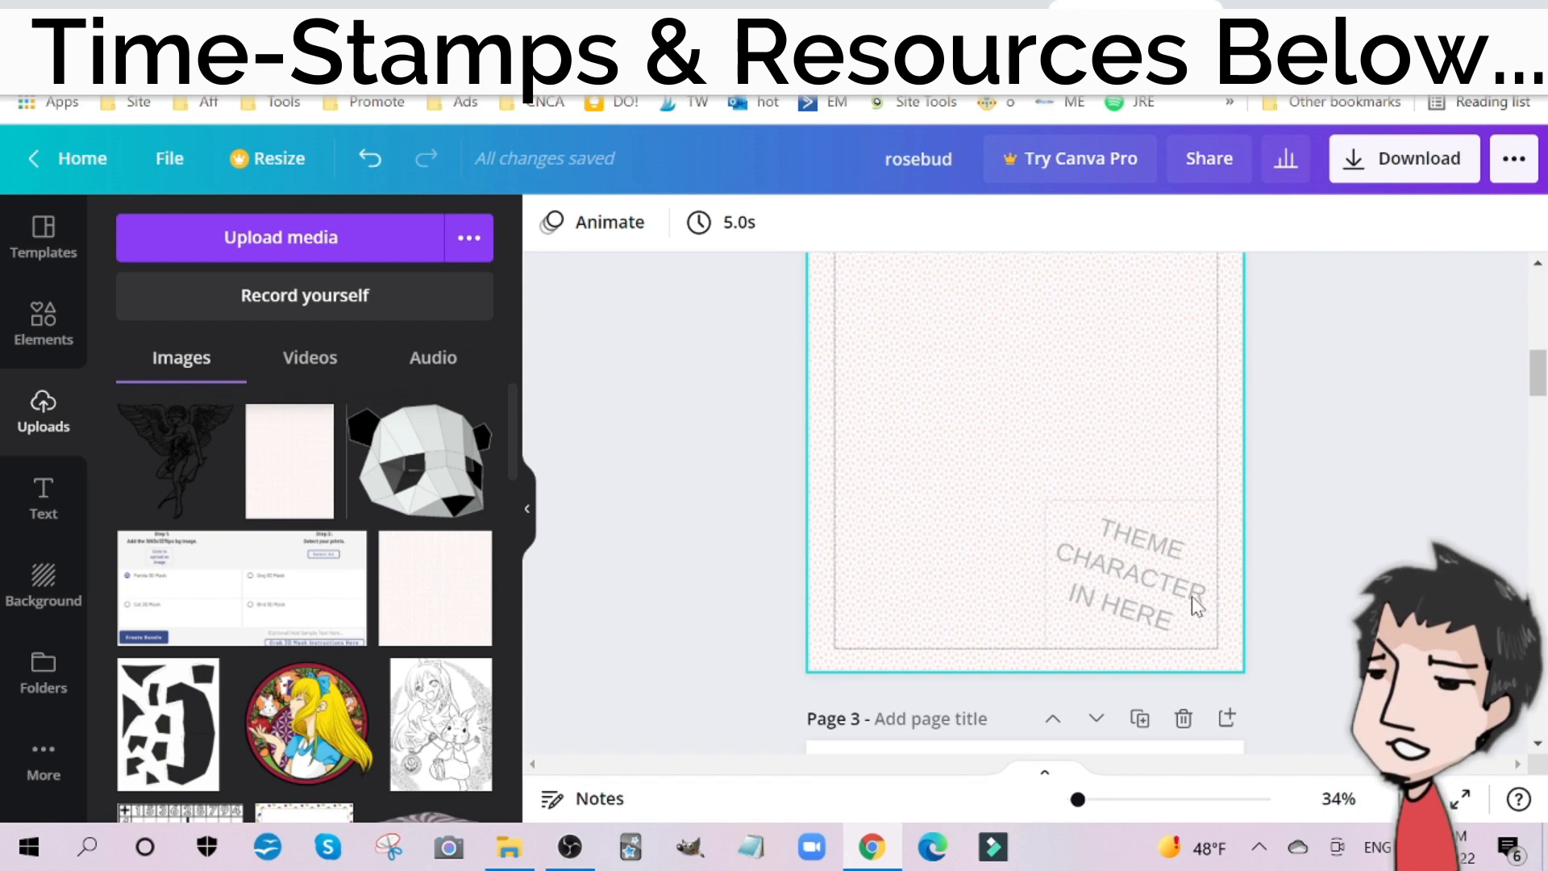
Step: Add the winged figure to page 2, place it over the theme character placeholder and resize it to about 355 × 352 px
{"action": "left_click", "coordinate": [186, 476]}
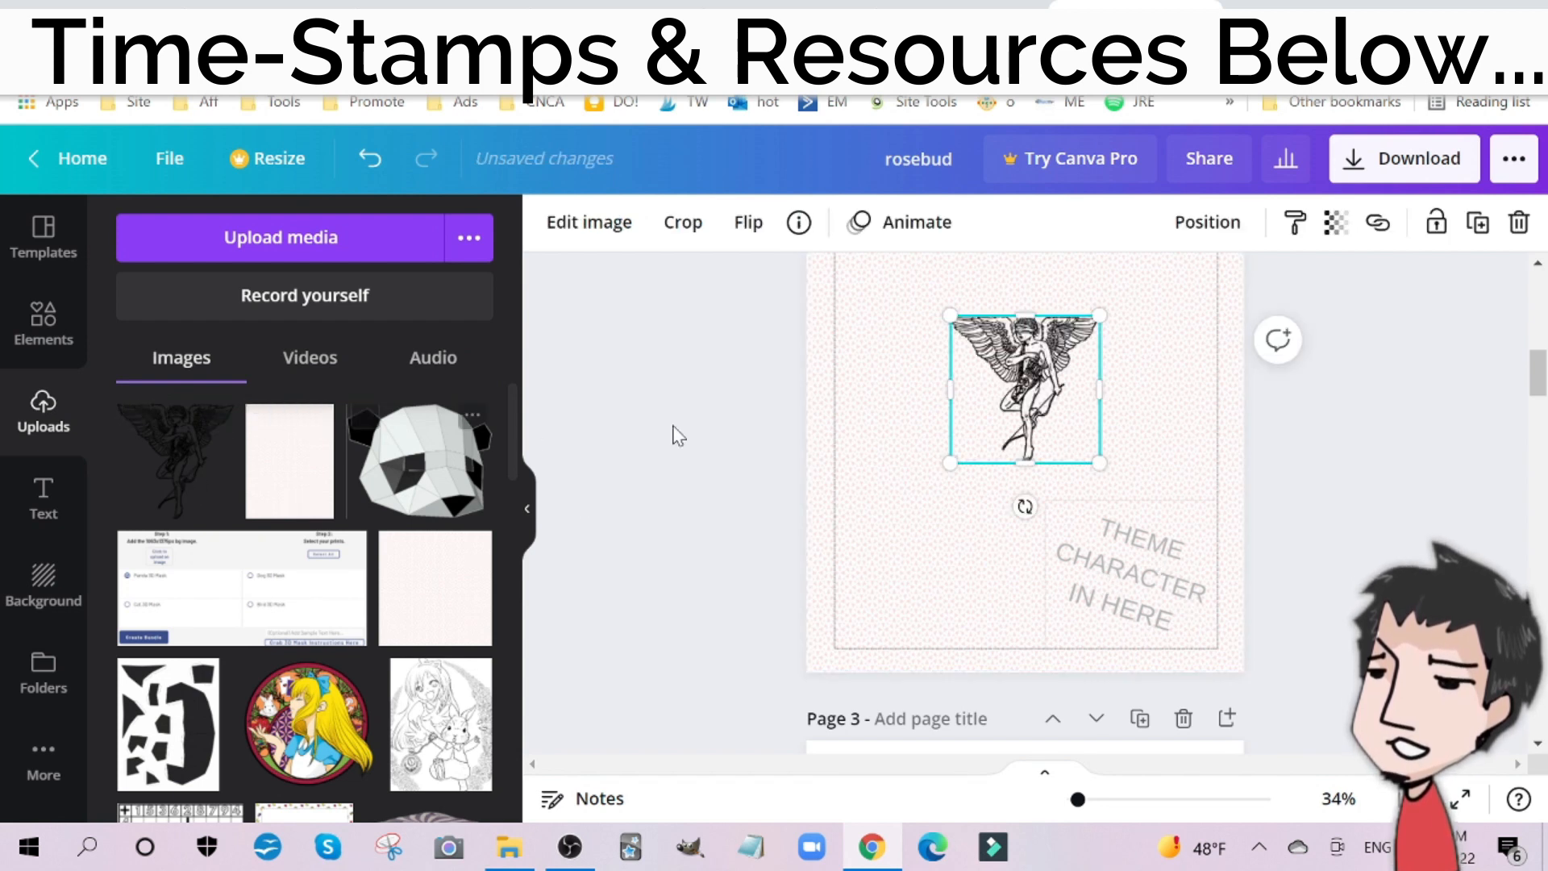
{"action": "left_click_drag", "start_coordinate": [1030, 391], "coordinate": [1134, 561]}
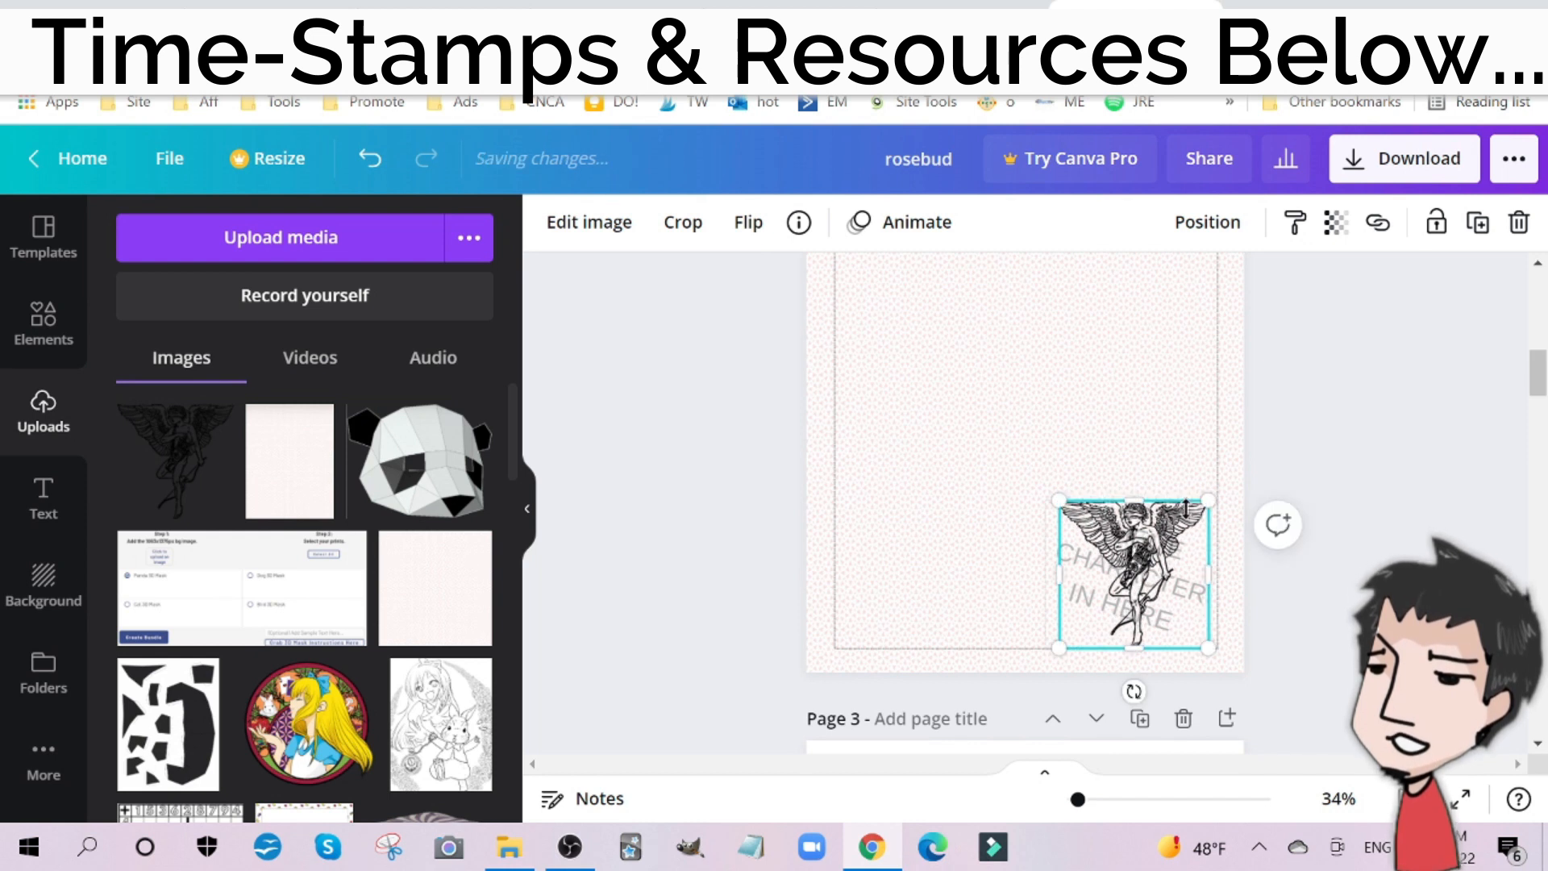
{"action": "mouse_move", "coordinate": [1201, 498]}
{"action": "left_mouse_down"}
{"action": "mouse_move", "coordinate": [1190, 519]}
{"action": "mouse_move", "coordinate": [1208, 511]}
{"action": "left_mouse_up"}
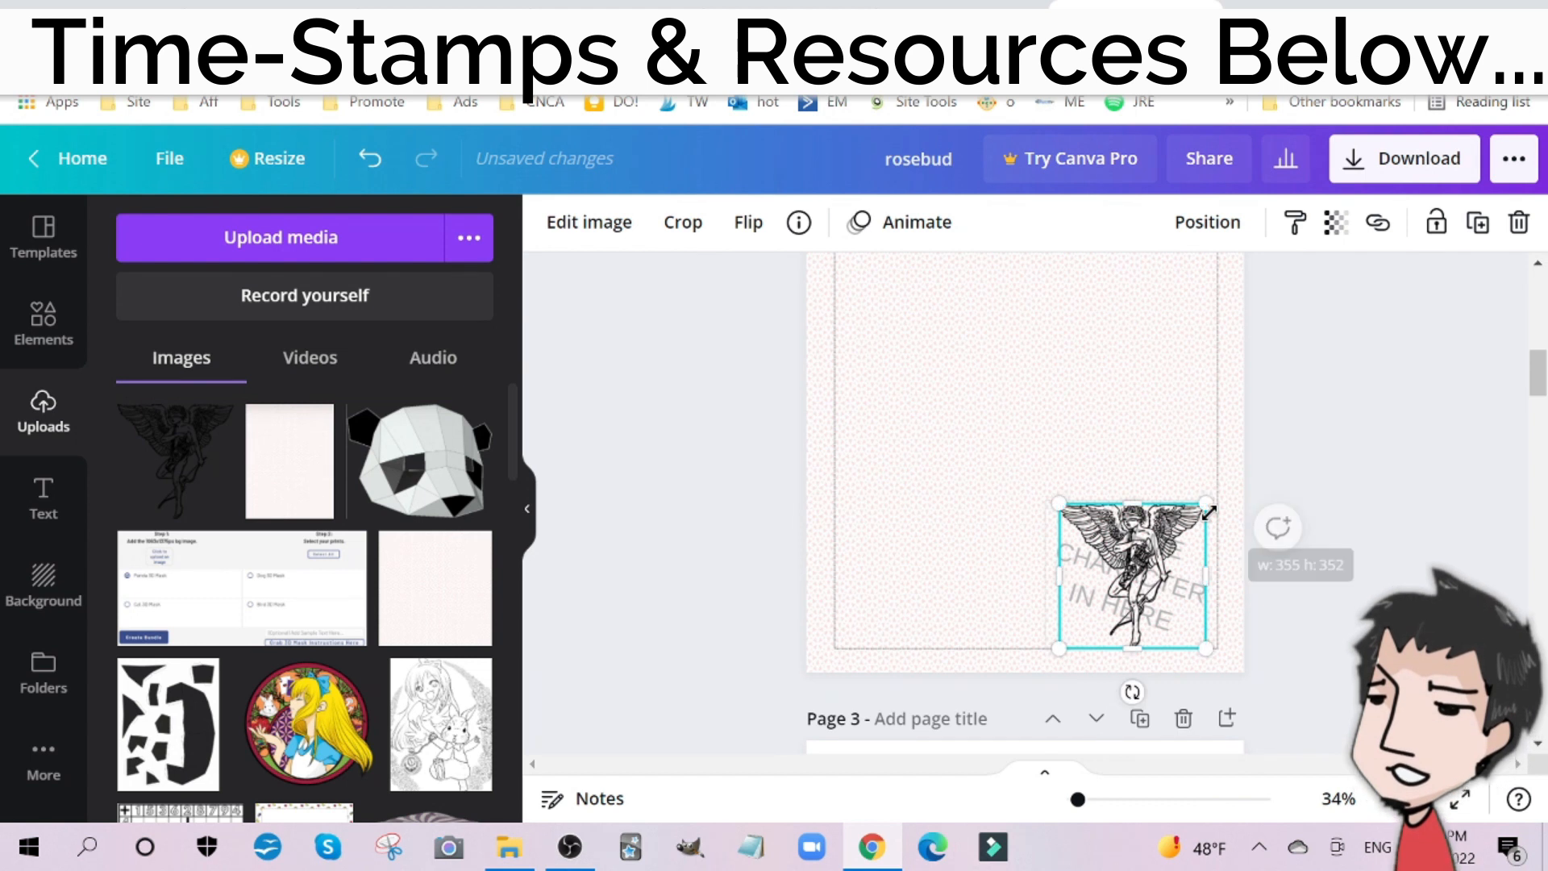
Step: Add the recently used square shape to page 2
{"action": "left_click", "coordinate": [703, 474]}
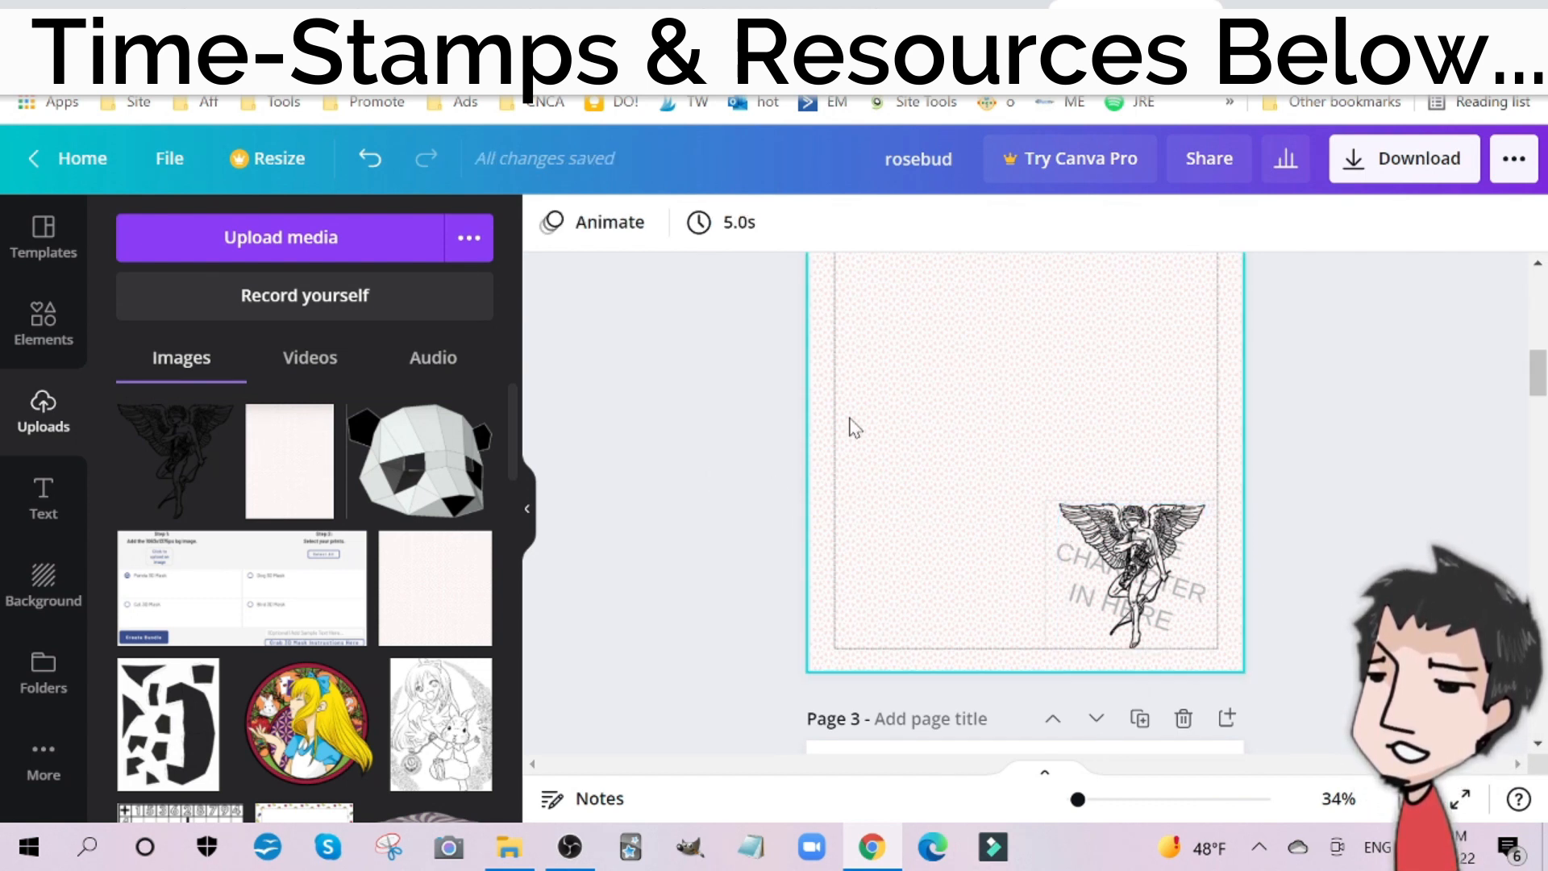
{"action": "scroll", "coordinate": [970, 621], "scroll_direction": "up", "scroll_amount": 3}
{"action": "scroll", "coordinate": [1061, 539], "scroll_direction": "down", "scroll_amount": 3}
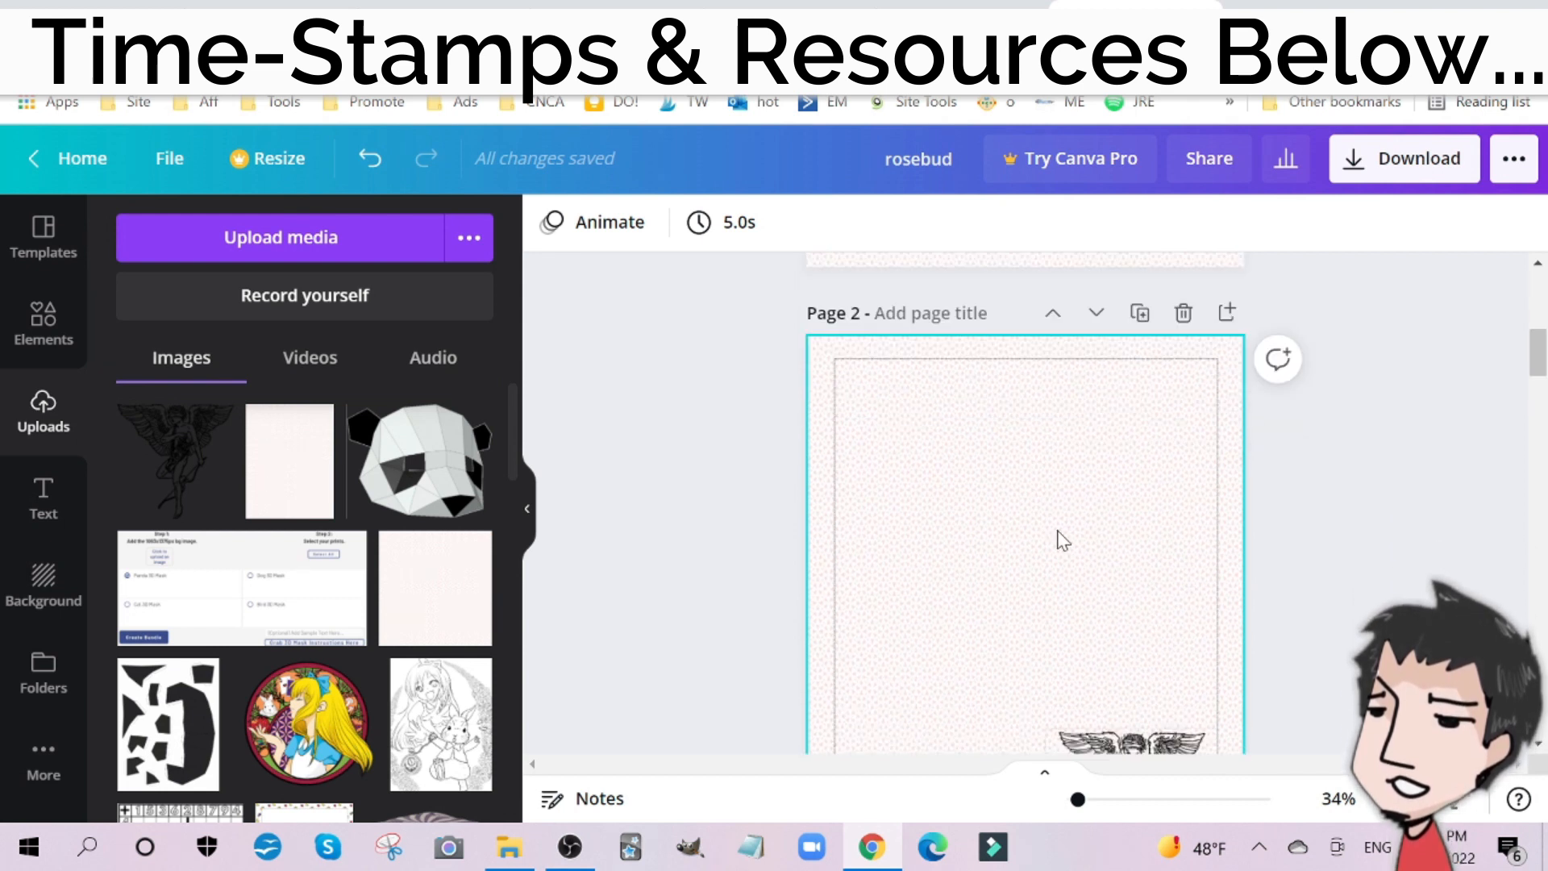
{"action": "scroll", "coordinate": [1014, 427], "scroll_direction": "up", "scroll_amount": 1}
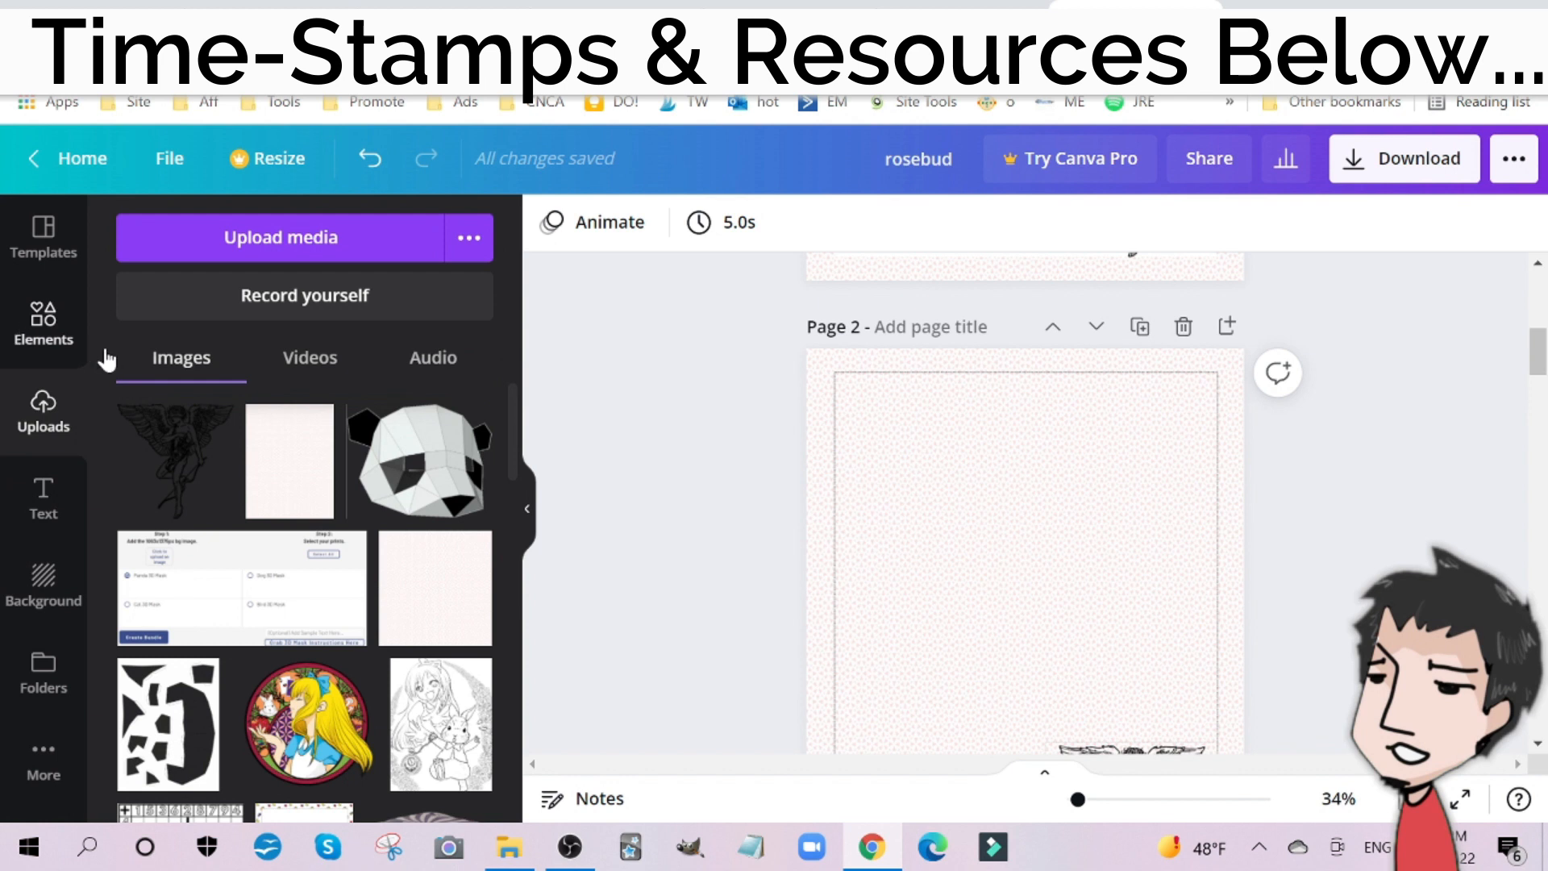
{"action": "left_click", "coordinate": [61, 333]}
{"action": "left_click", "coordinate": [167, 442]}
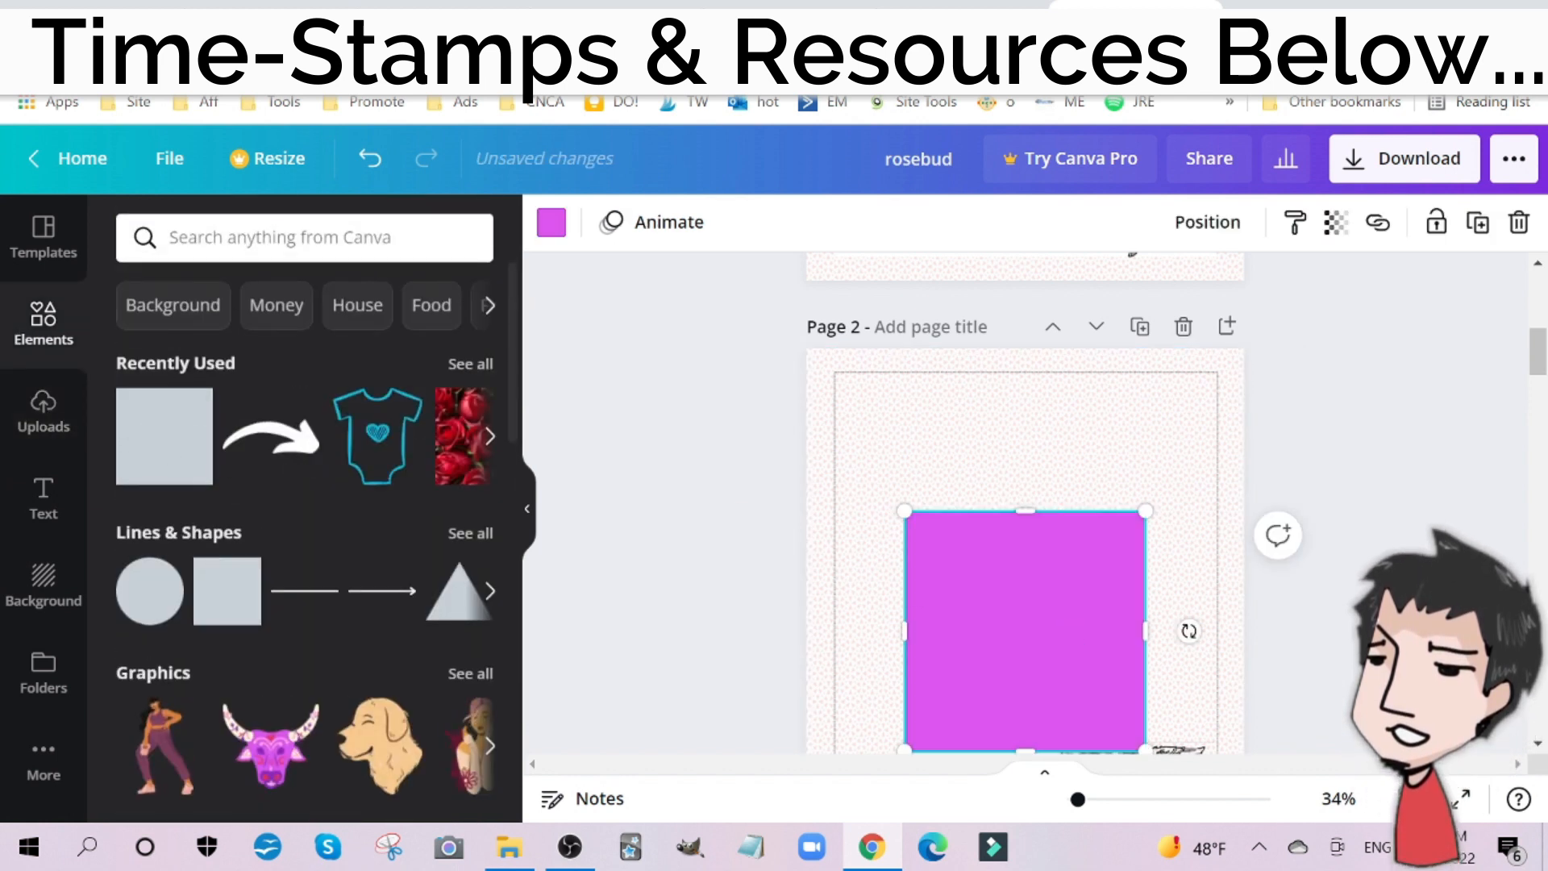
Step: Search the elements library for "square"
{"action": "left_click", "coordinate": [255, 238]}
{"action": "type", "text": "square"}
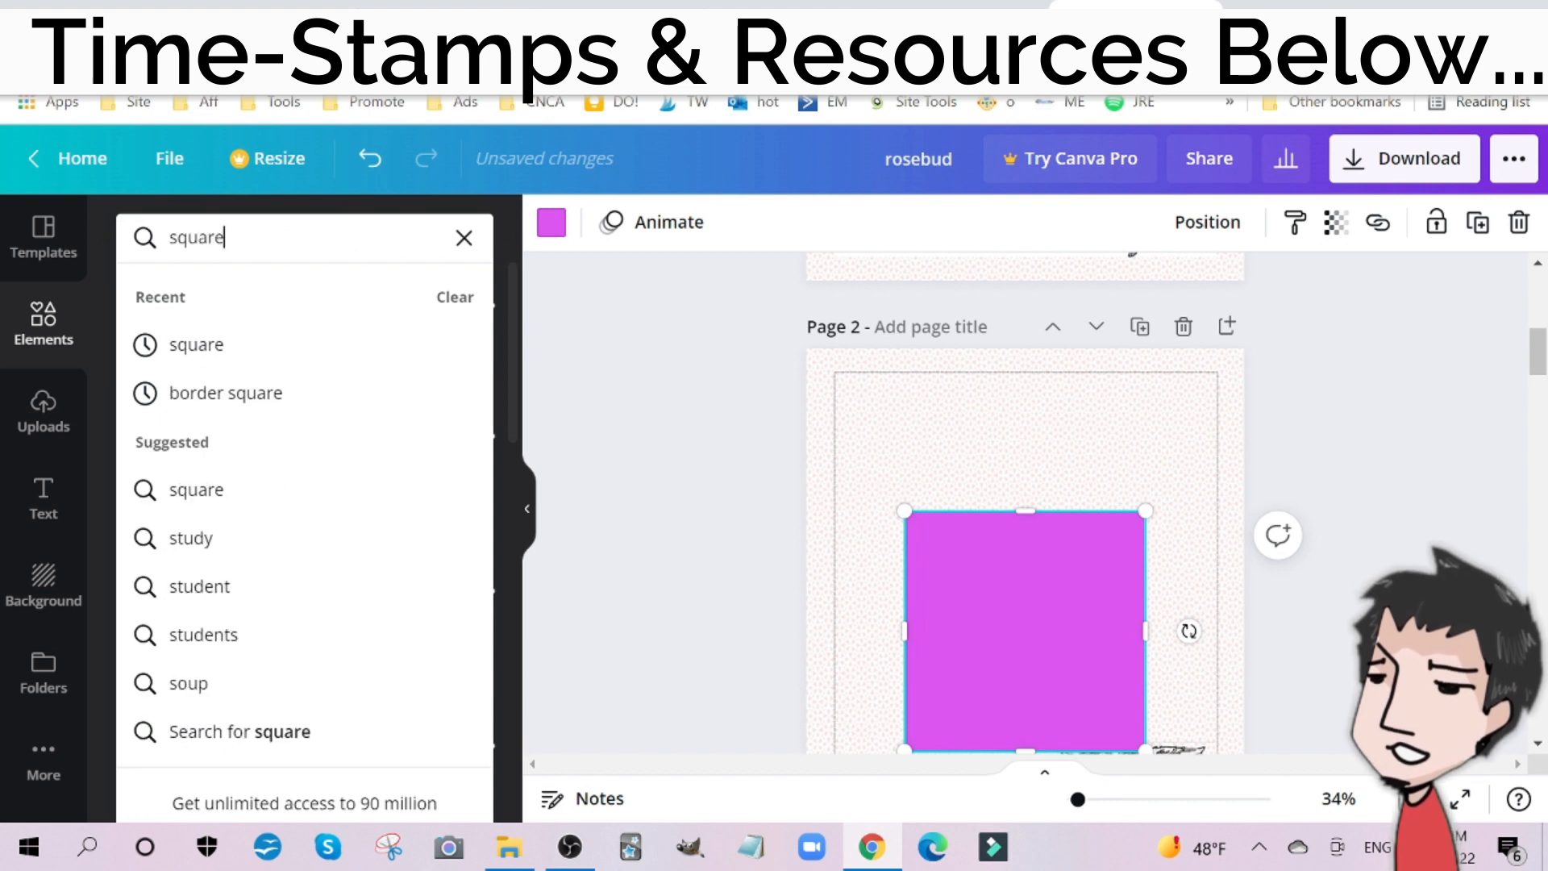
{"action": "key", "text": "Return"}
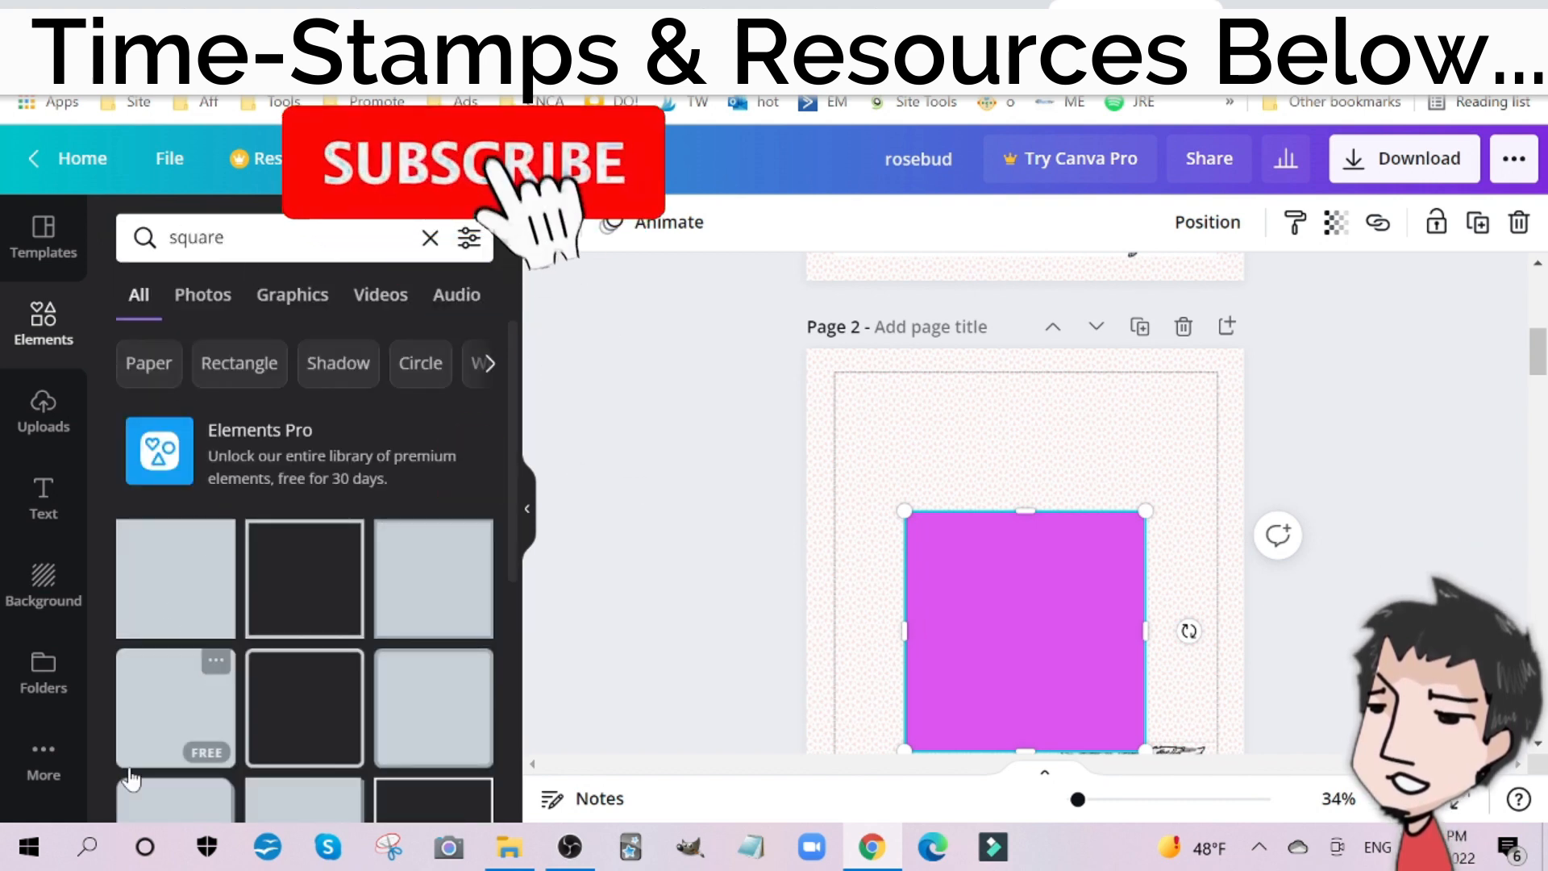
Step: Stretch the square on page 2 in all four directions so it fills the area inside the template's border lines
{"action": "scroll", "coordinate": [923, 488], "scroll_direction": "down", "scroll_amount": 3}
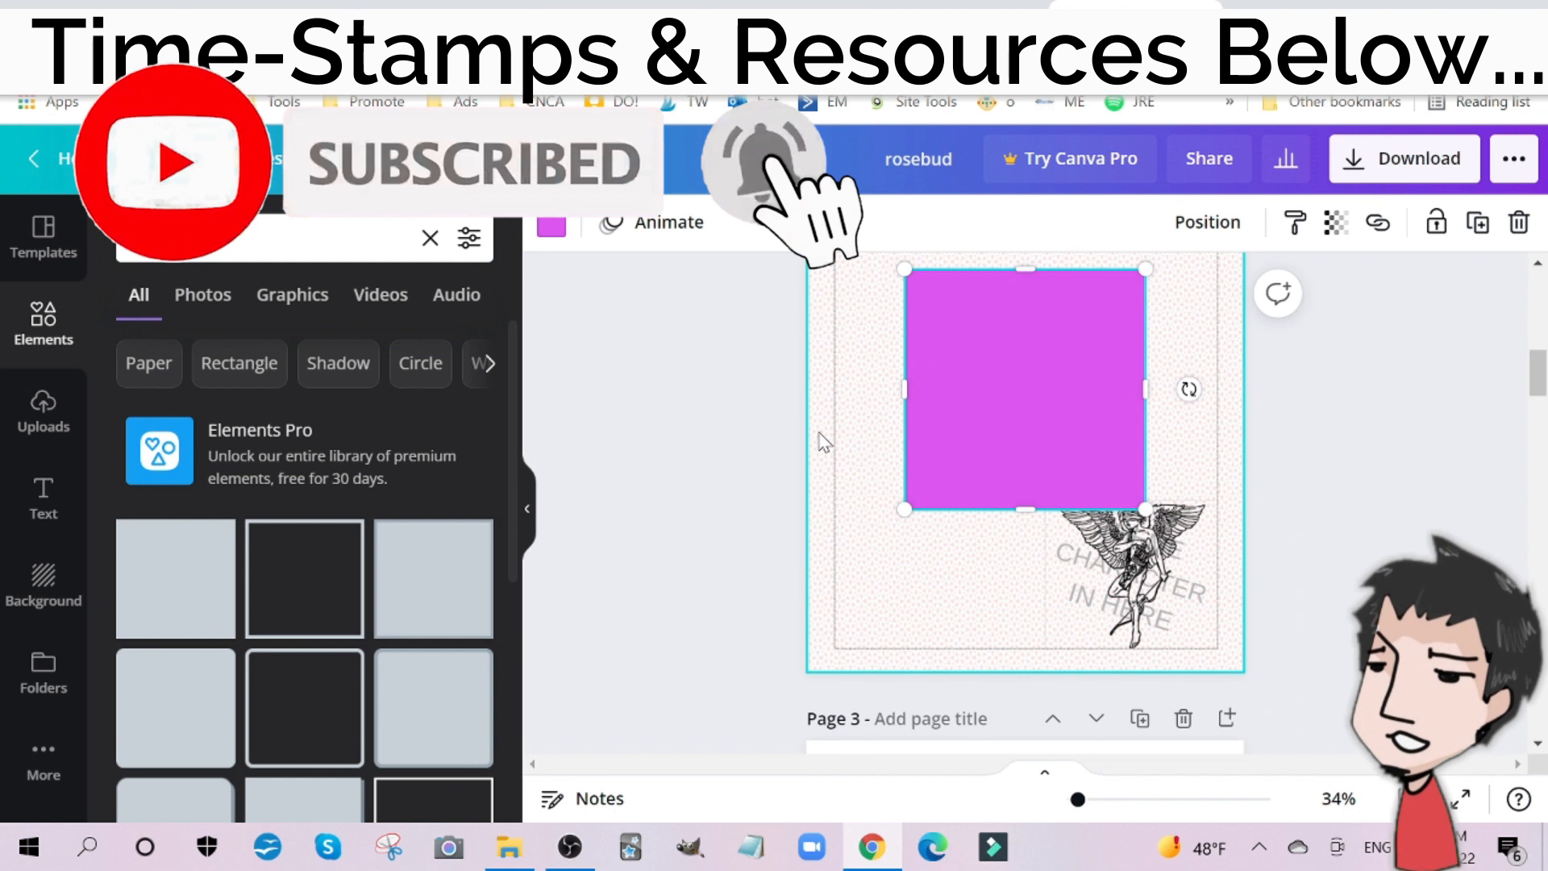
{"action": "scroll", "coordinate": [887, 484], "scroll_direction": "up", "scroll_amount": 3}
{"action": "left_click_drag", "start_coordinate": [1023, 510], "coordinate": [1031, 369]}
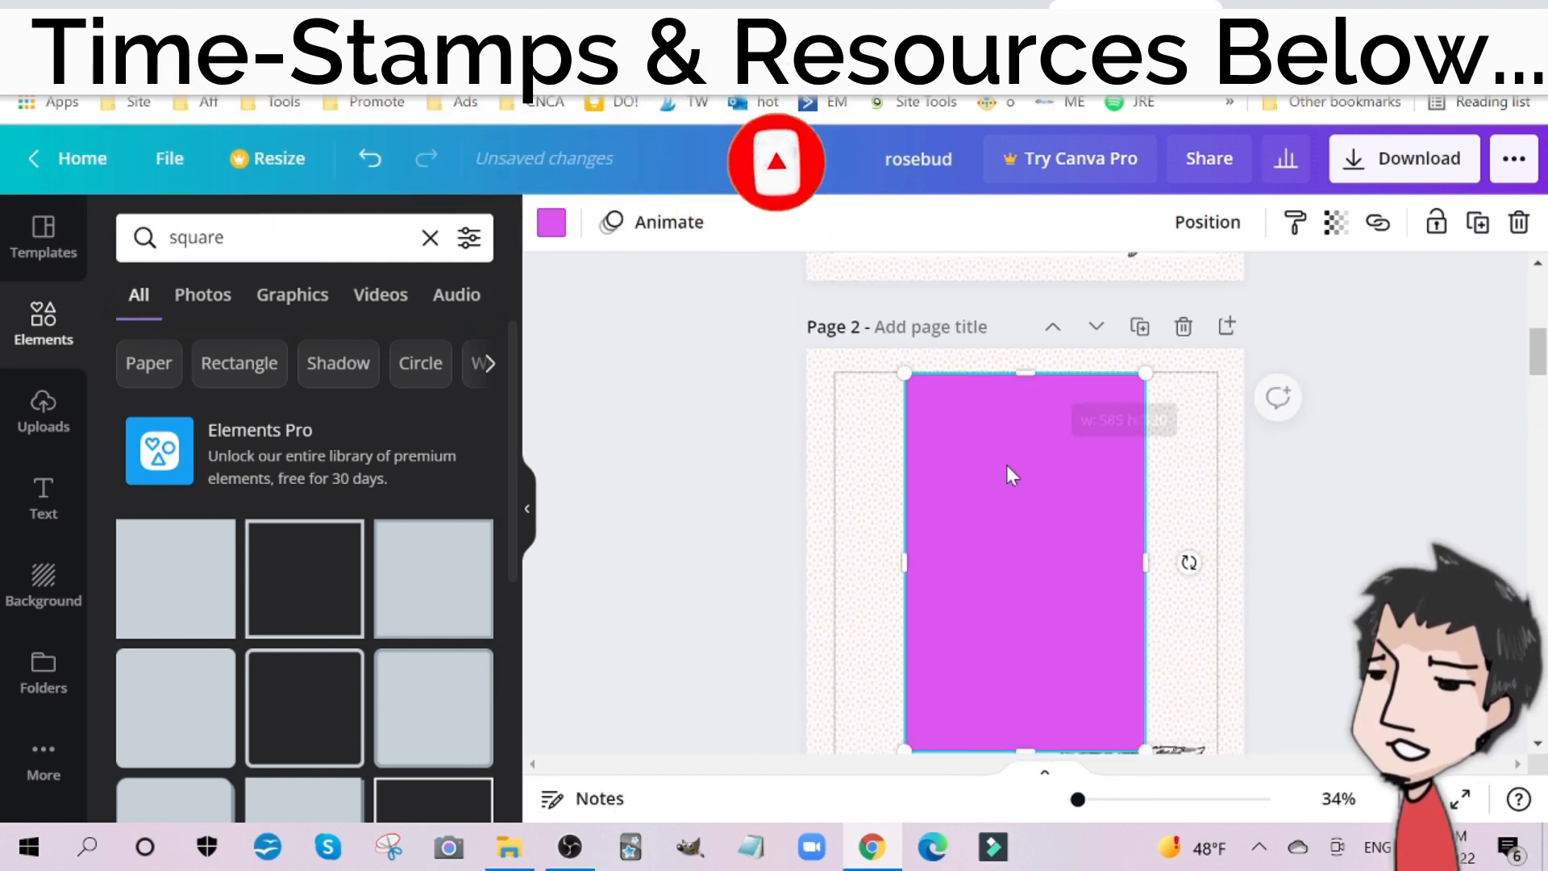
{"action": "scroll", "coordinate": [1009, 474], "scroll_direction": "down", "scroll_amount": 3}
{"action": "left_click_drag", "start_coordinate": [1020, 487], "coordinate": [1022, 634]}
{"action": "scroll", "coordinate": [1024, 514], "scroll_direction": "up", "scroll_amount": 3}
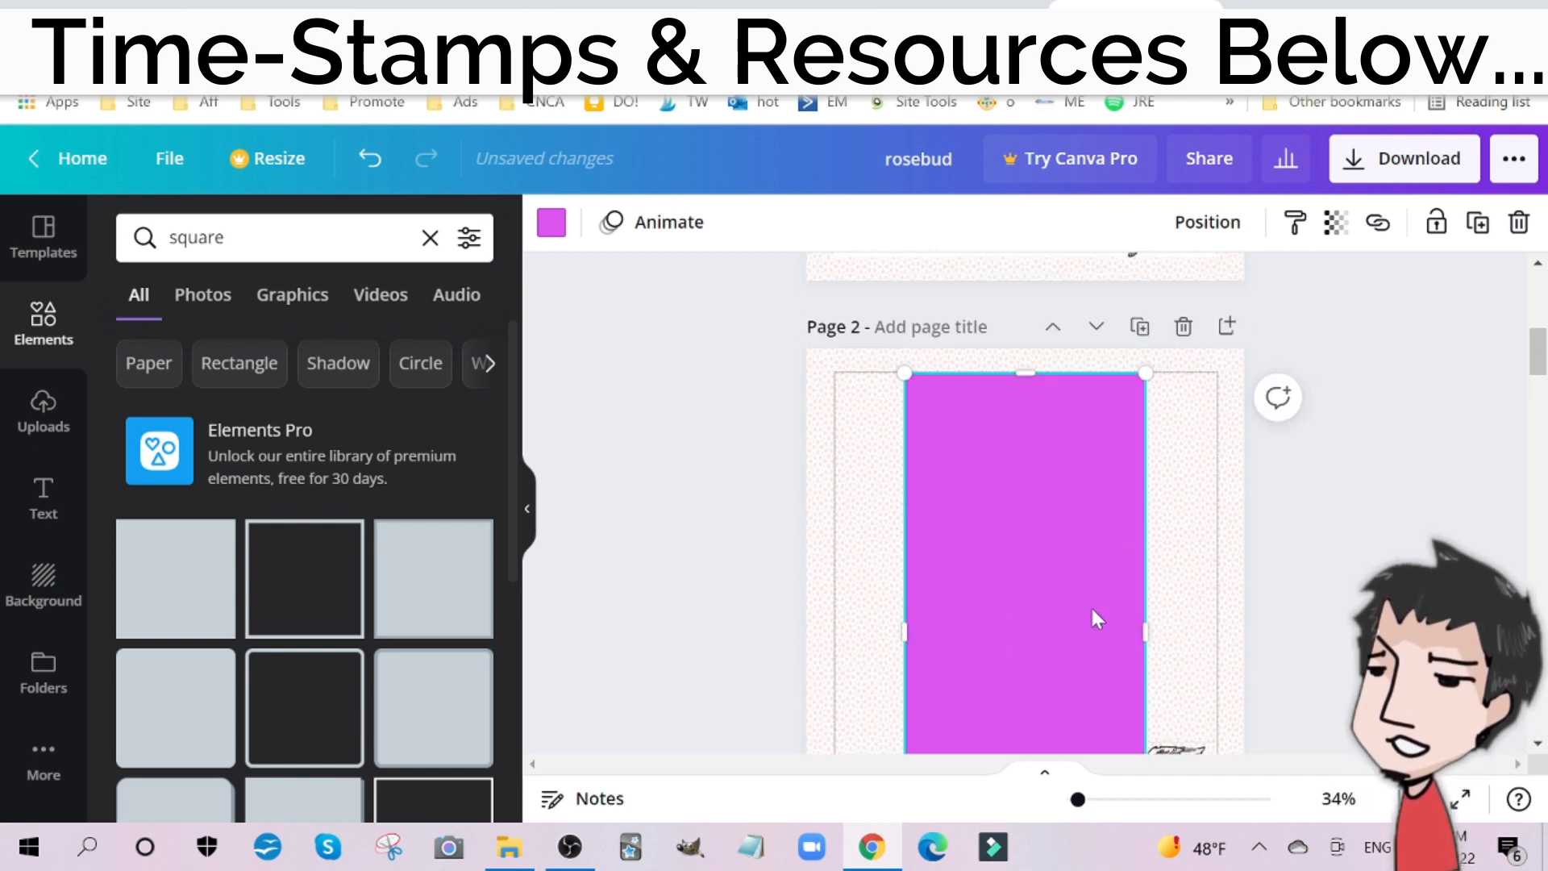
{"action": "left_click_drag", "start_coordinate": [1140, 628], "coordinate": [1212, 636]}
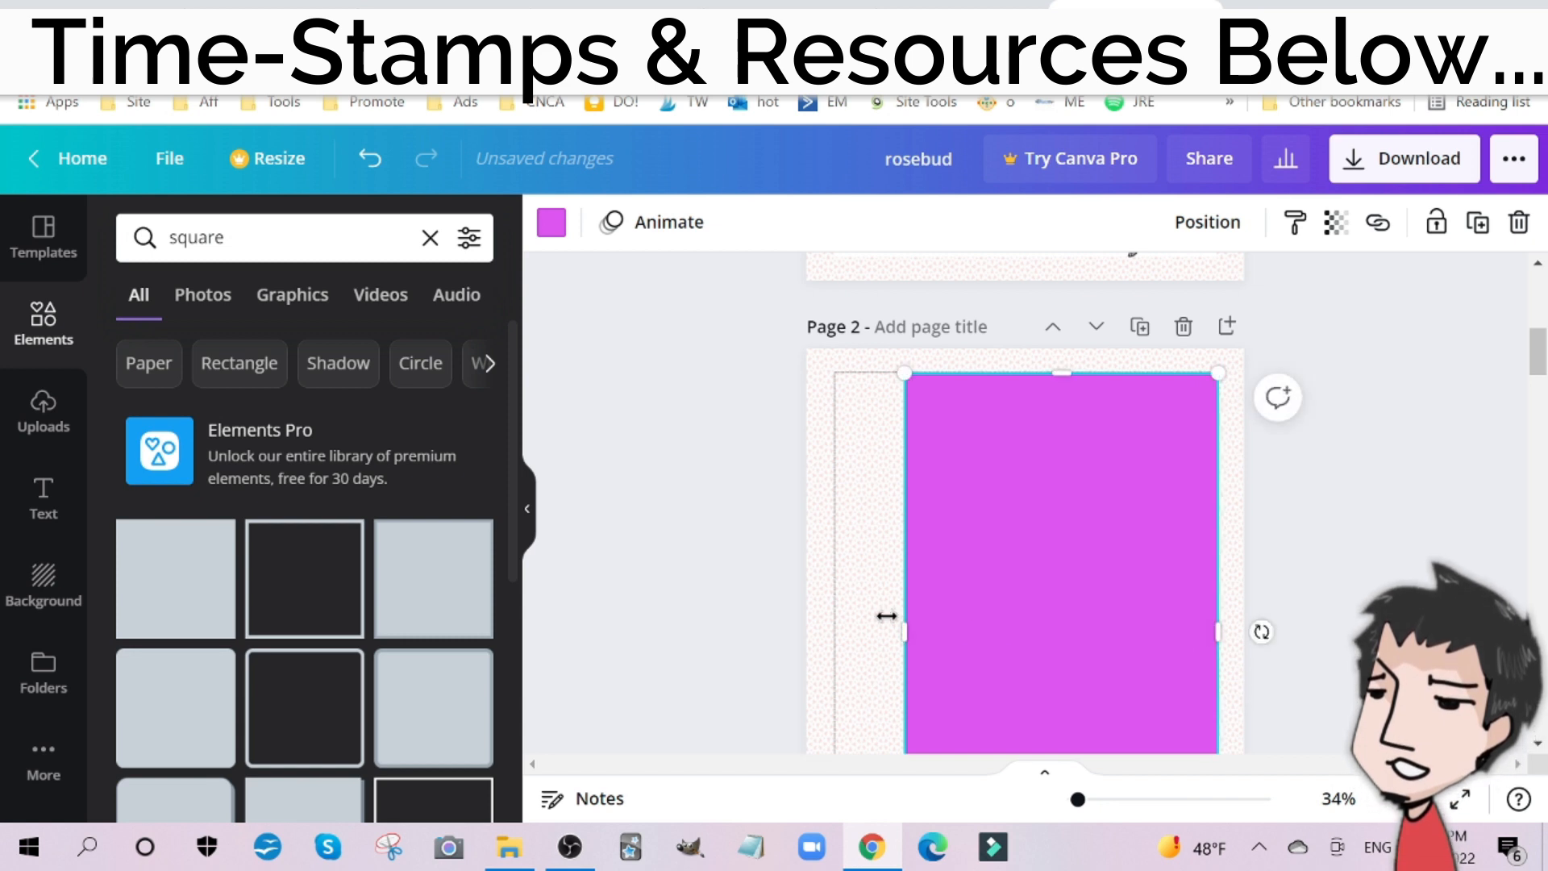
{"action": "left_click_drag", "start_coordinate": [901, 640], "coordinate": [830, 638]}
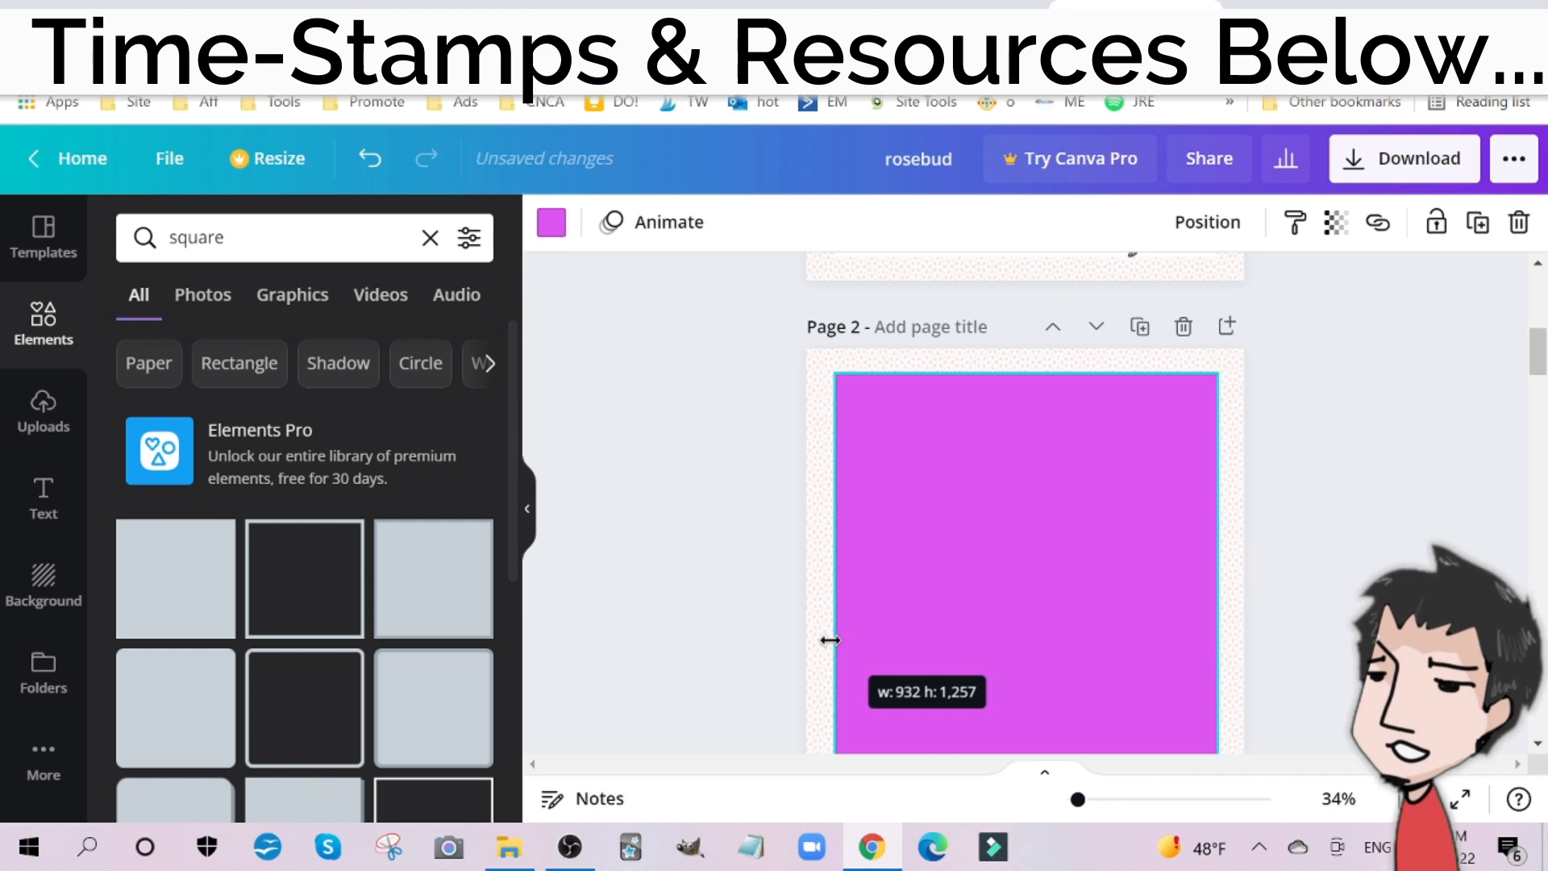
Step: Recolor the page 2 rectangle white and send it one layer backward, behind the winged figure
{"action": "left_click", "coordinate": [550, 225]}
{"action": "left_click", "coordinate": [165, 419]}
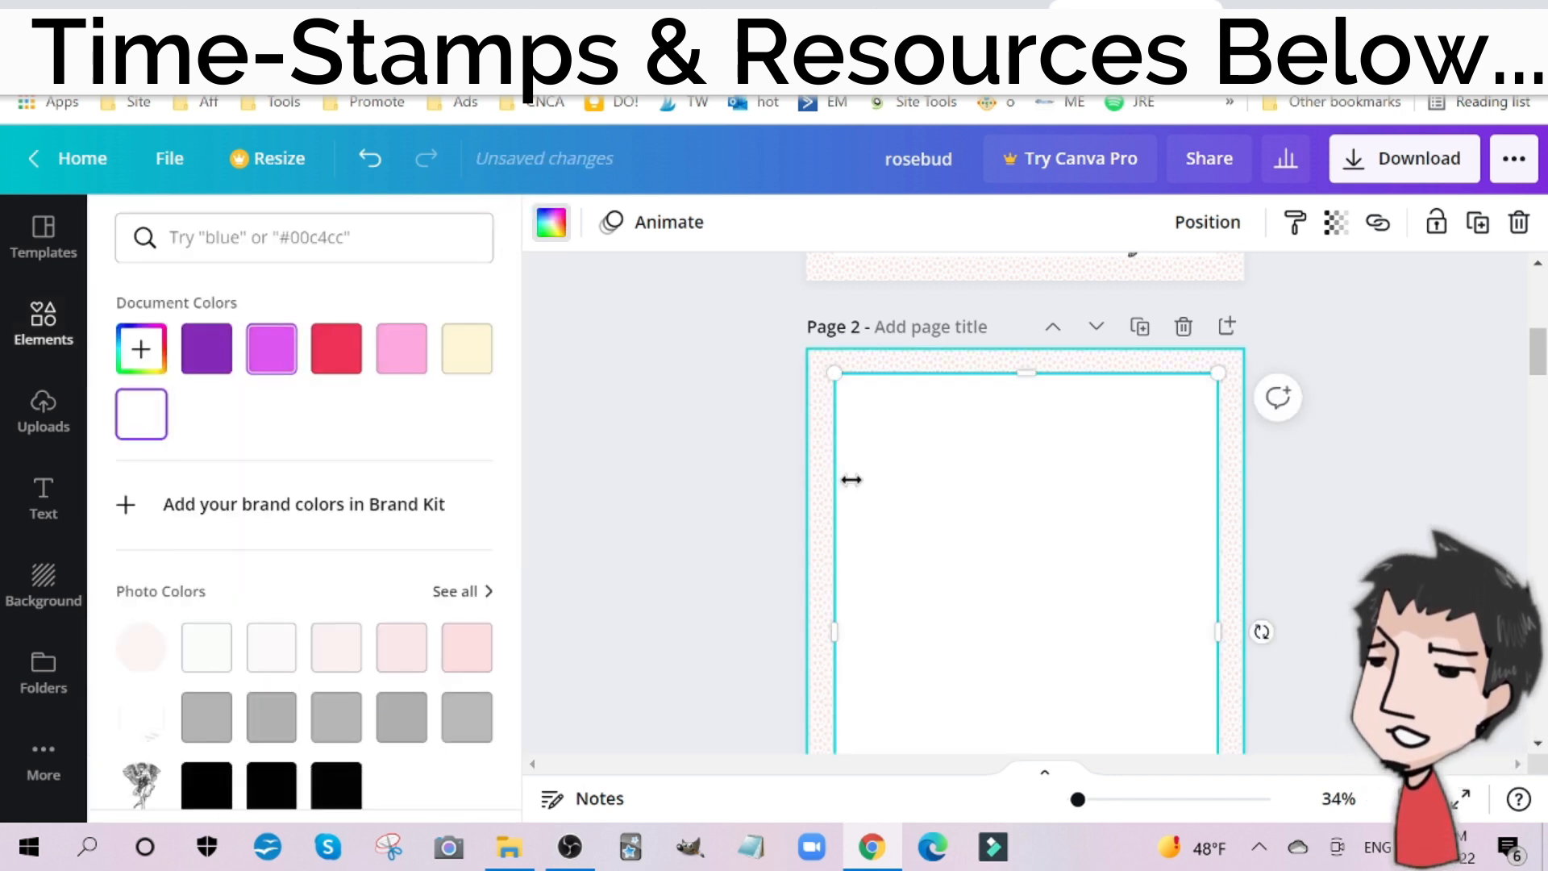
{"action": "scroll", "coordinate": [1000, 481], "scroll_direction": "down", "scroll_amount": 5}
{"action": "right_click", "coordinate": [1084, 471]}
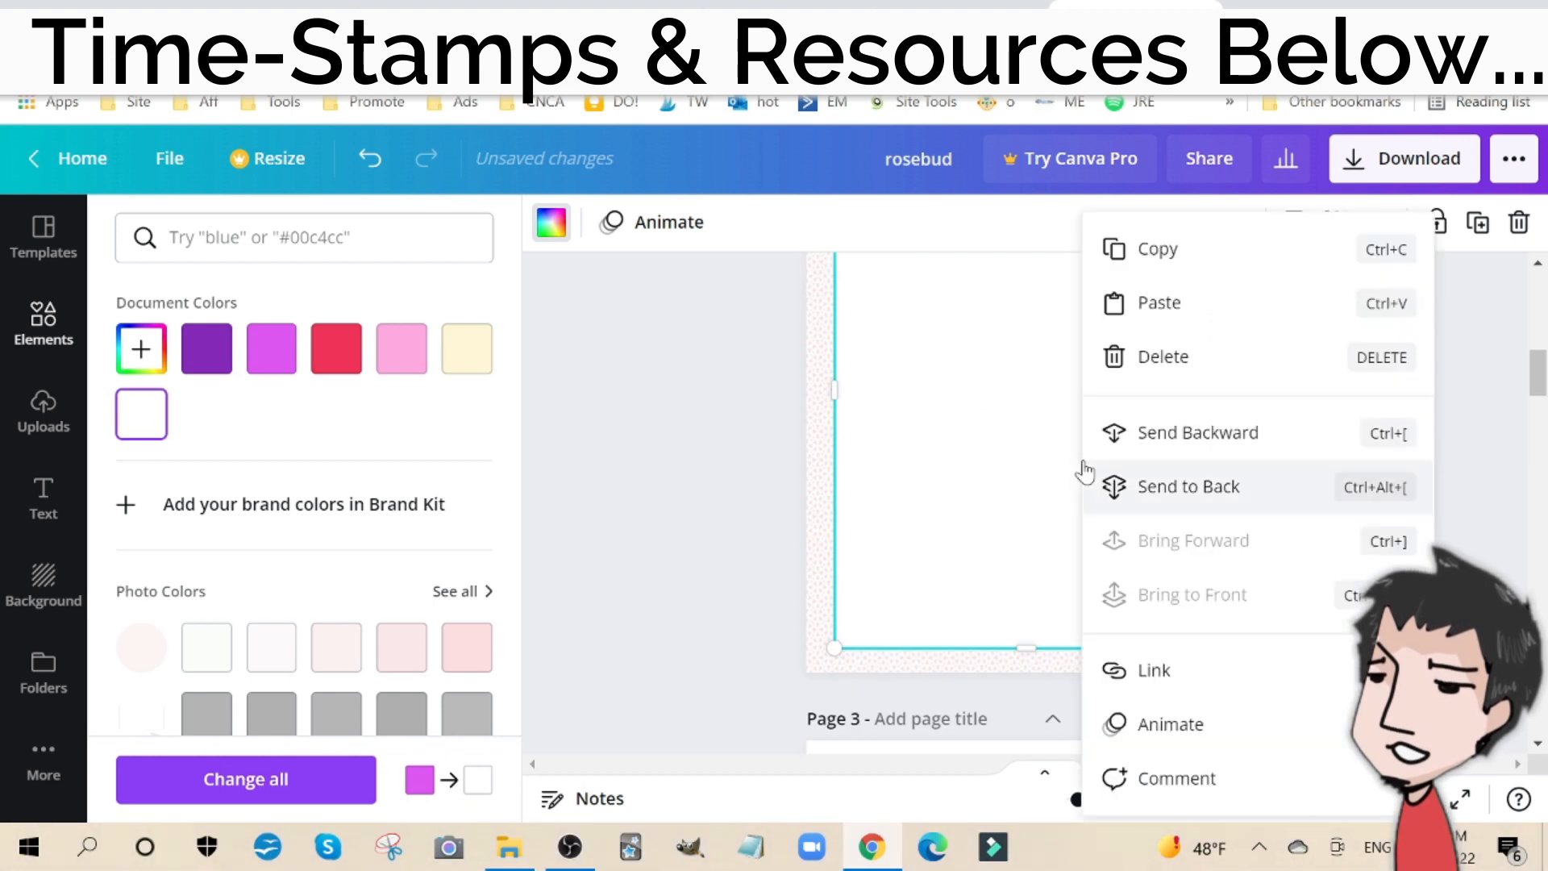
{"action": "left_click", "coordinate": [1193, 442]}
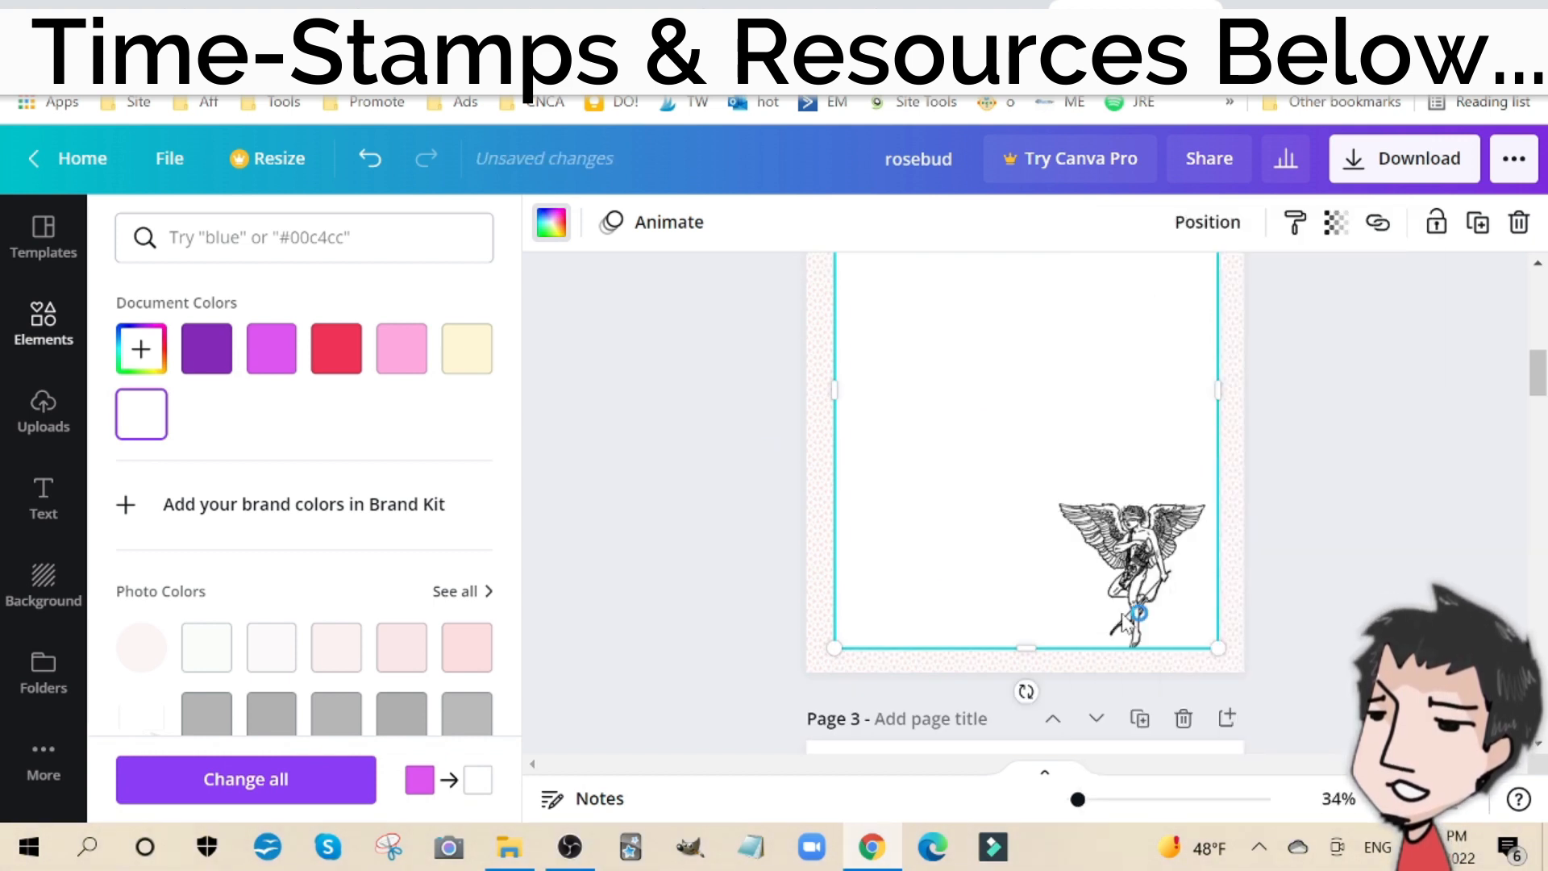
{"action": "scroll", "coordinate": [1163, 562], "scroll_direction": "up", "scroll_amount": 5}
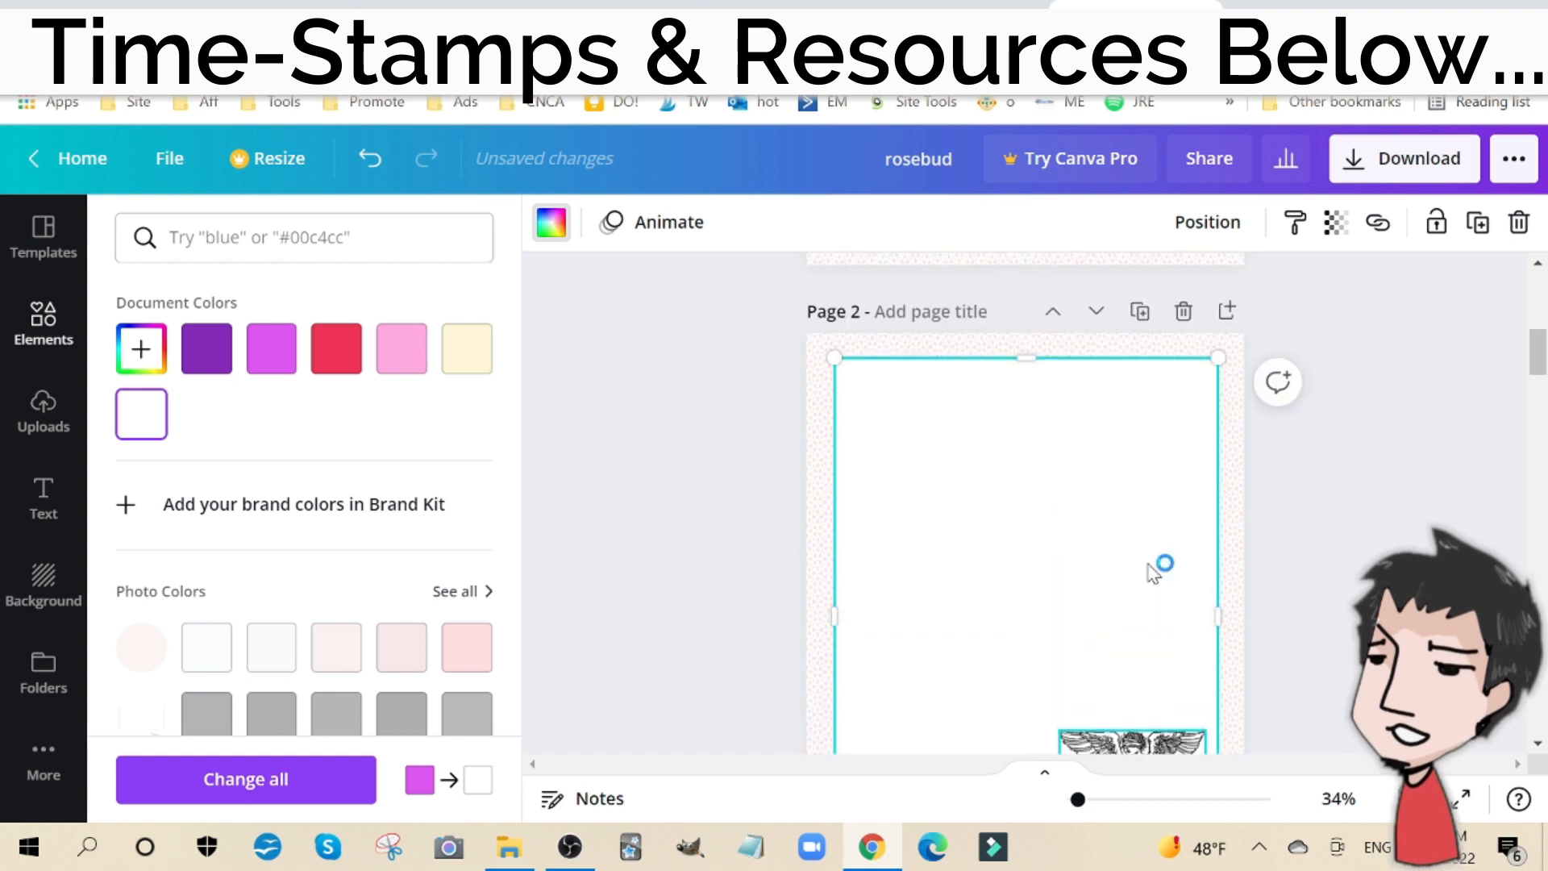
{"action": "left_click", "coordinate": [674, 548]}
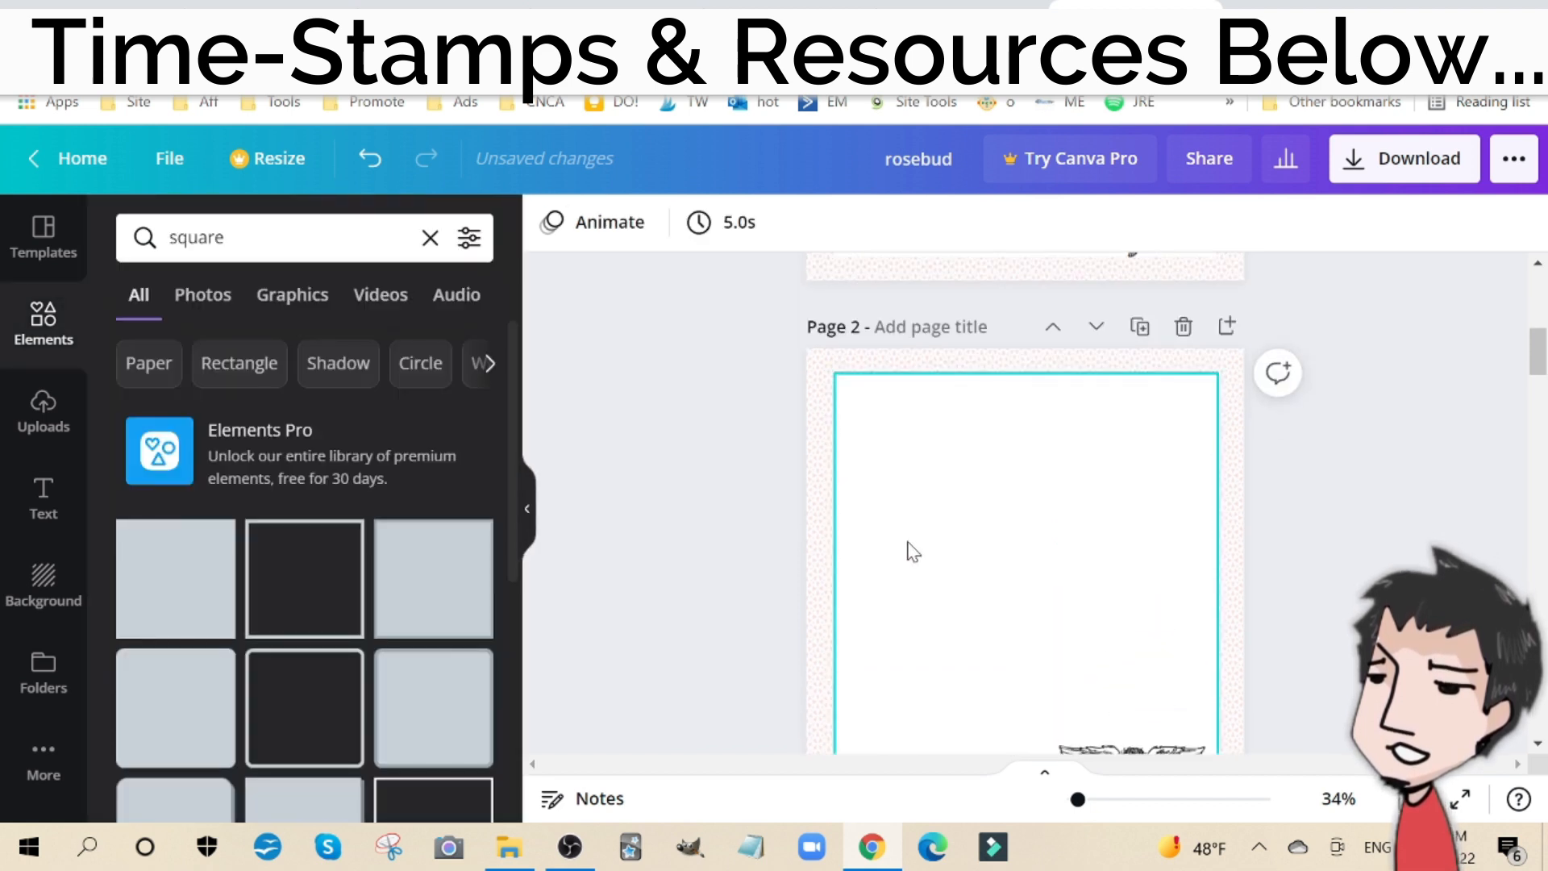
{"action": "scroll", "coordinate": [1133, 556], "scroll_direction": "down", "scroll_amount": 5}
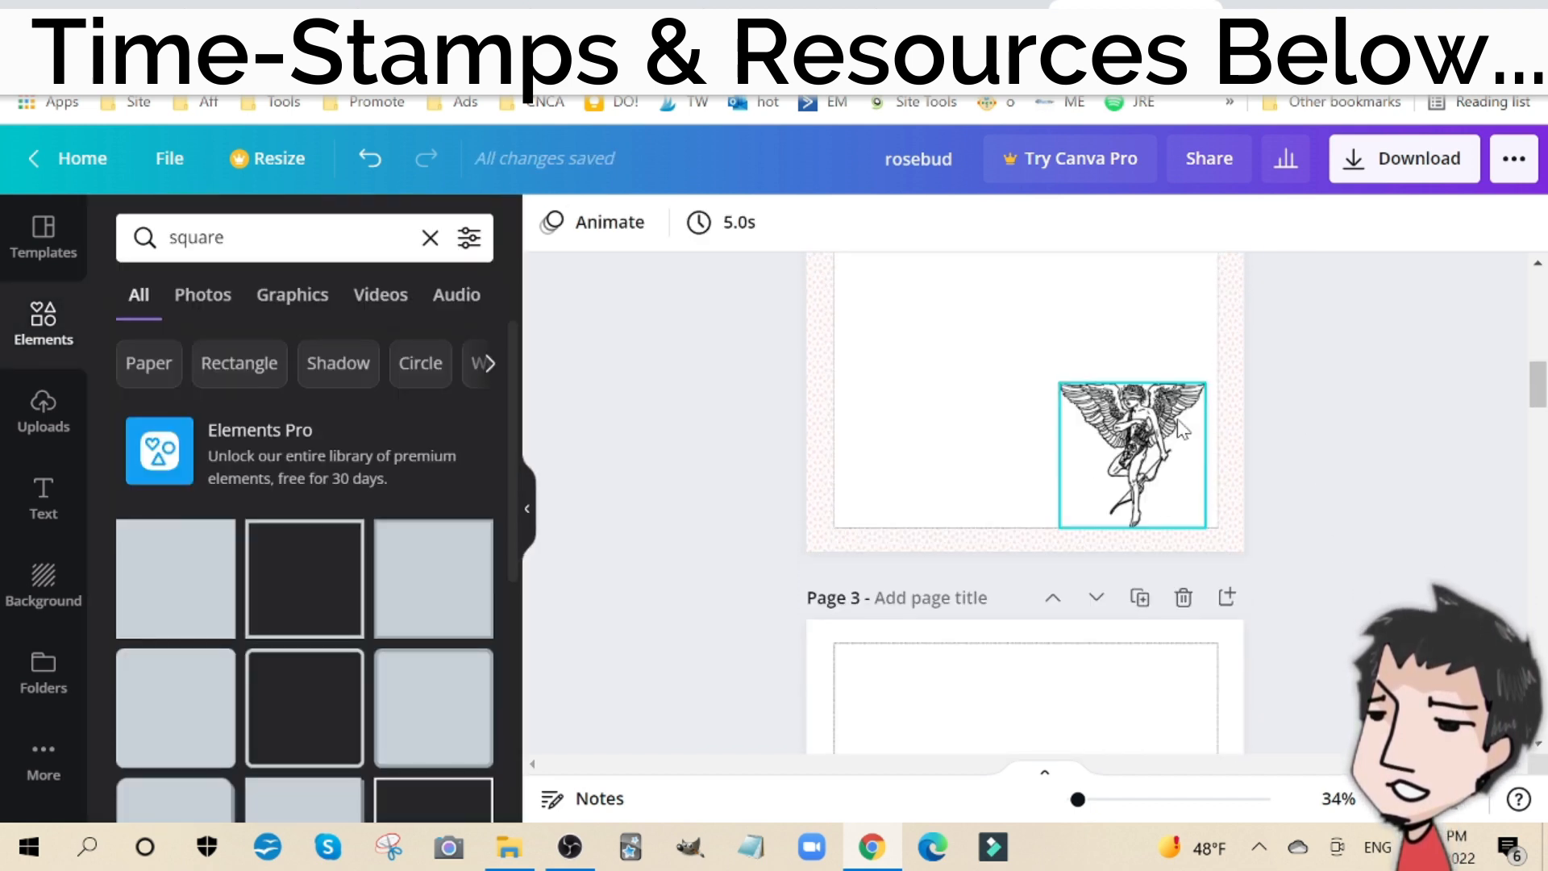
{"action": "scroll", "coordinate": [1048, 463], "scroll_direction": "up", "scroll_amount": 12}
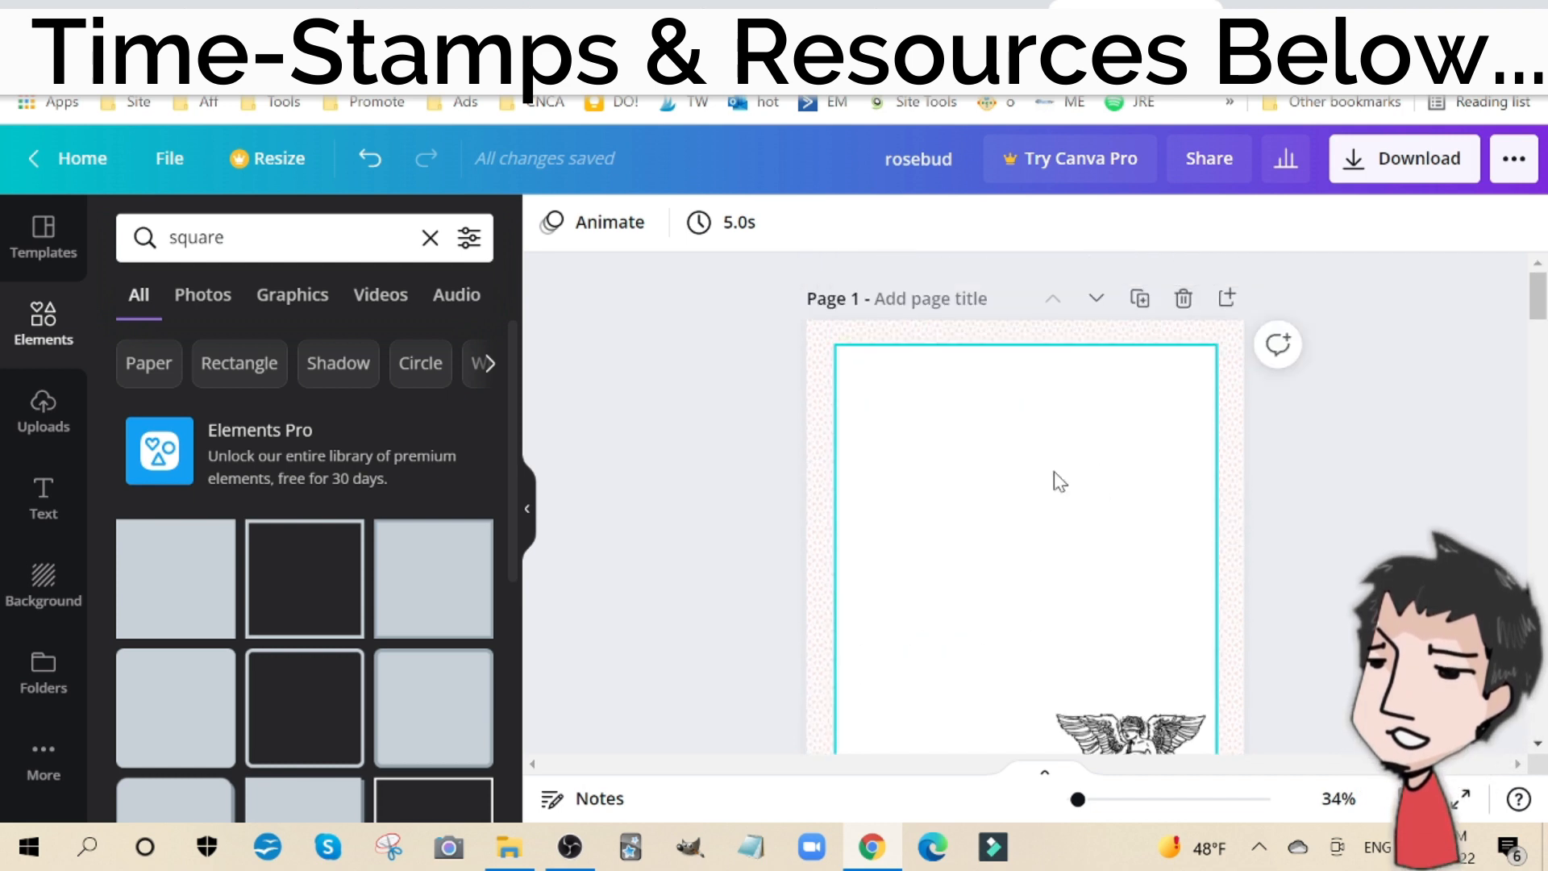
Step: Check the design's download settings, including the PNG file type, and the file details with its pixel dimensions
{"action": "left_click", "coordinate": [1407, 163]}
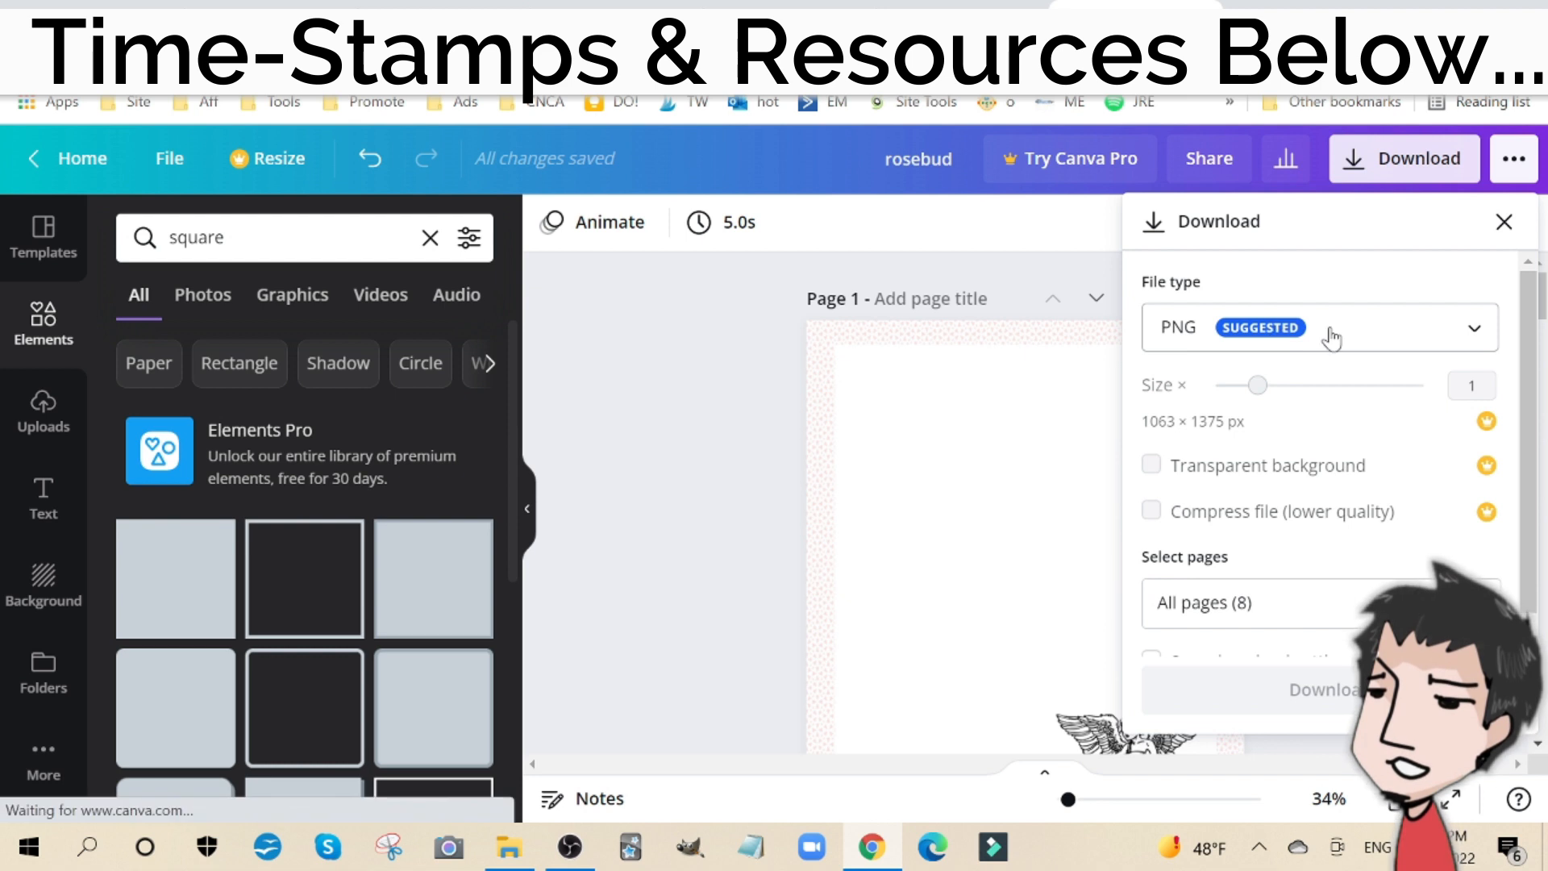
{"action": "left_click", "coordinate": [1332, 339]}
{"action": "left_click", "coordinate": [1332, 338]}
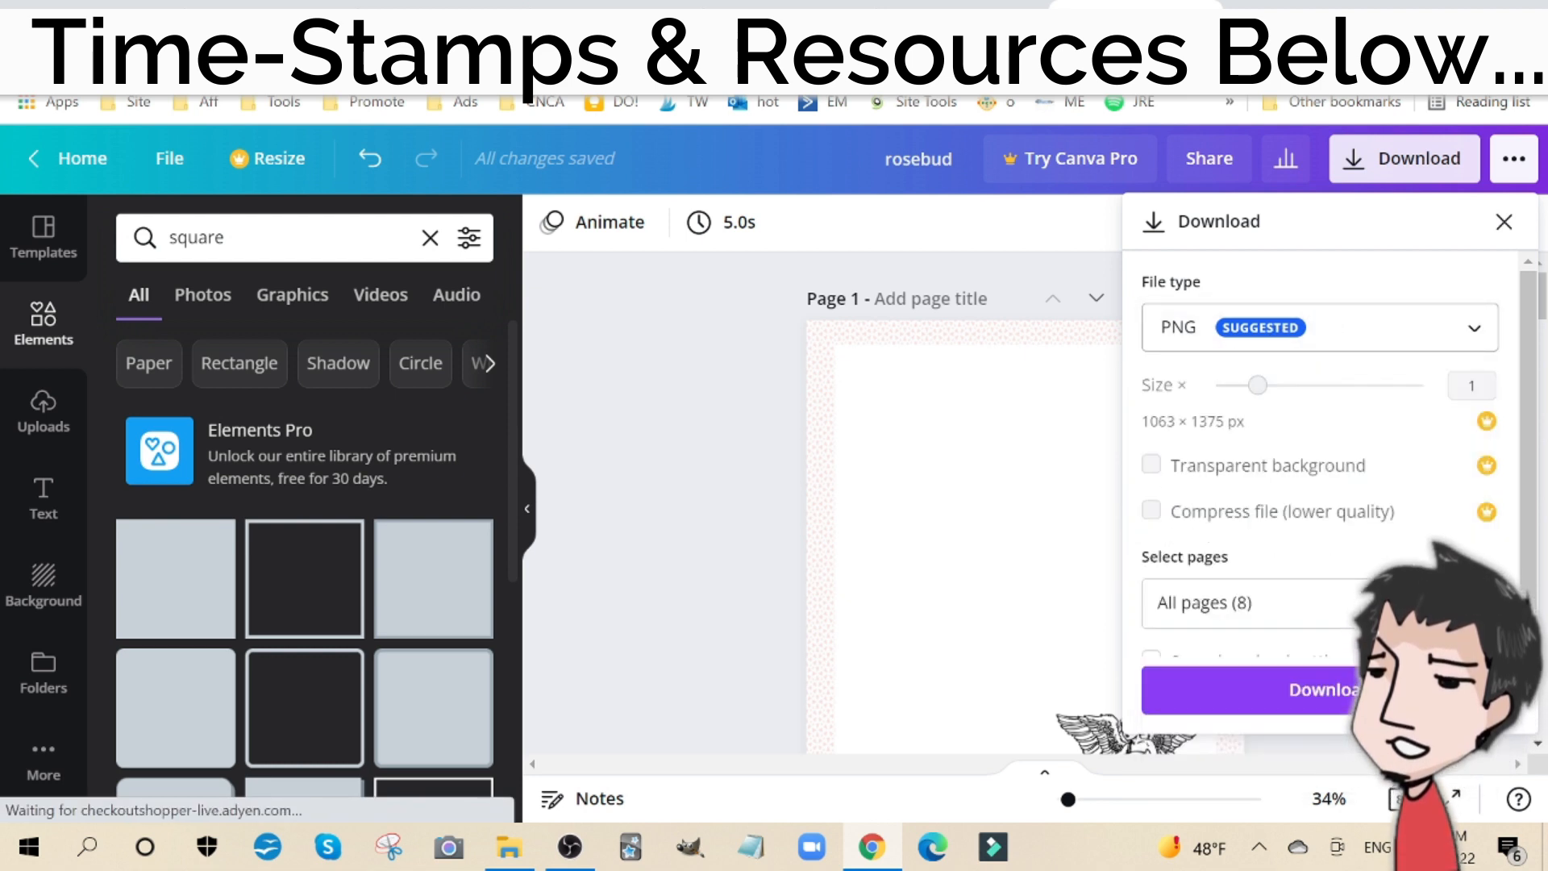
{"action": "left_click", "coordinate": [164, 161]}
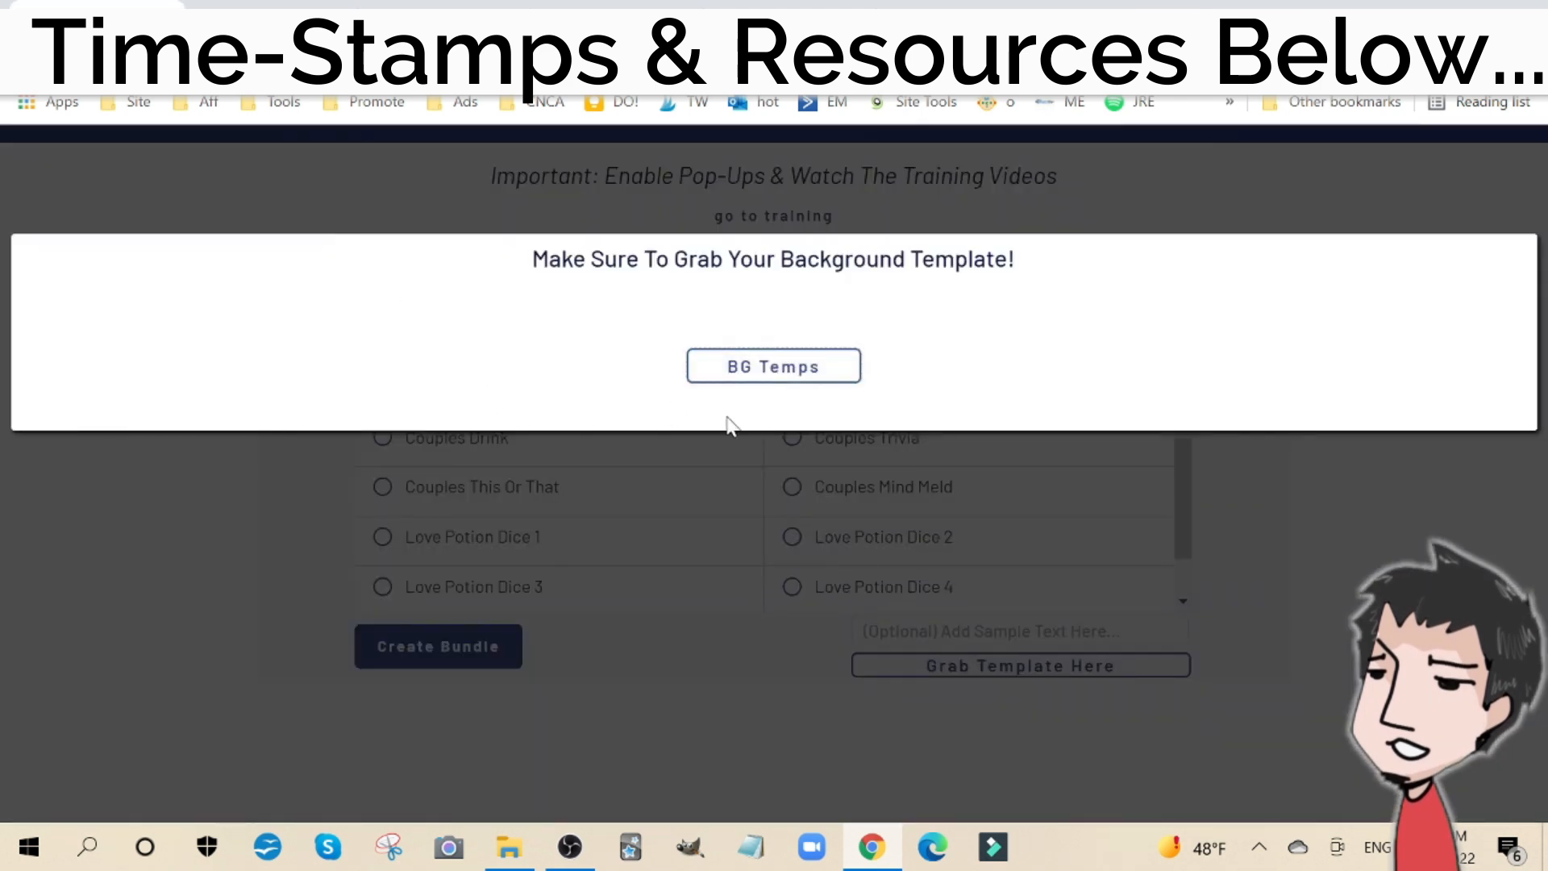
Step: Dismiss the template reminder on the Crispy Prints Couples Prints page, review the bundle form and return to the Canva design
{"action": "left_click", "coordinate": [647, 555]}
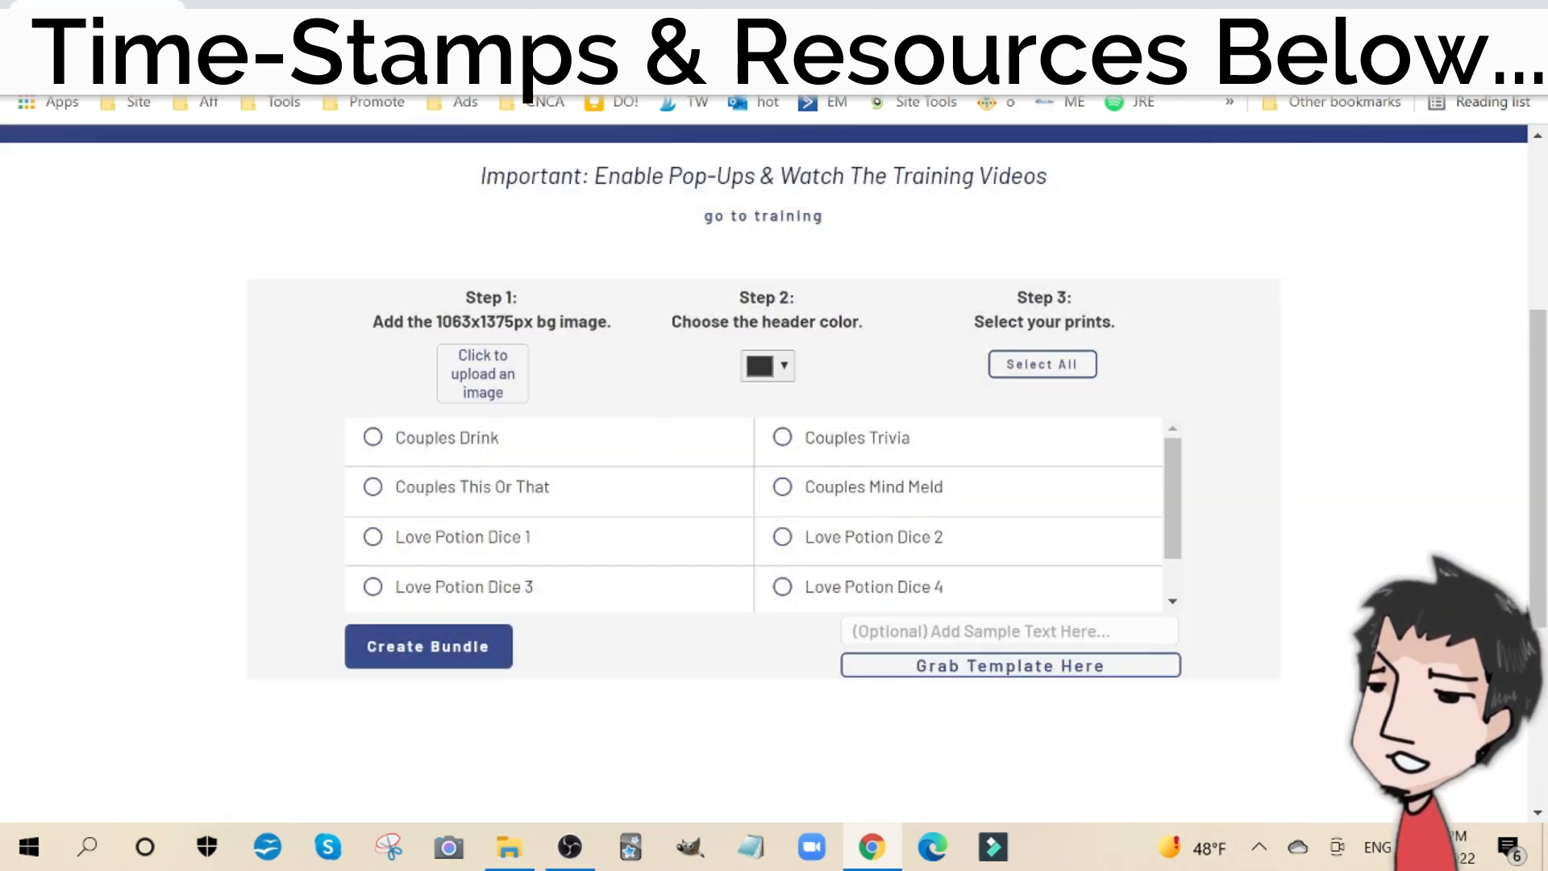
{"action": "scroll", "coordinate": [517, 364], "scroll_direction": "up", "scroll_amount": 5}
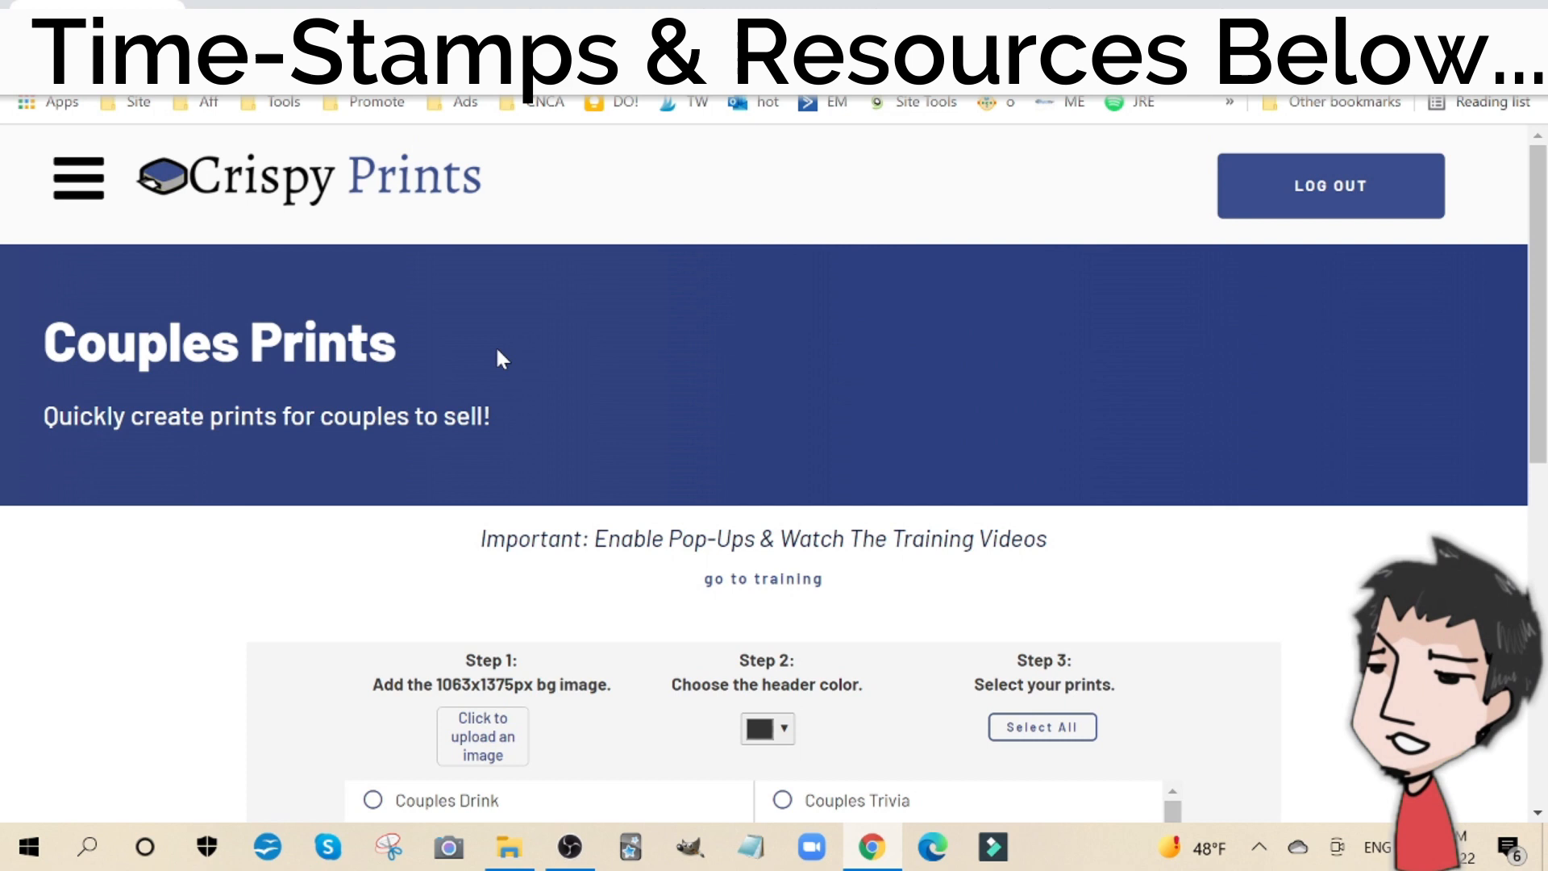
{"action": "scroll", "coordinate": [497, 351], "scroll_direction": "down", "scroll_amount": 3}
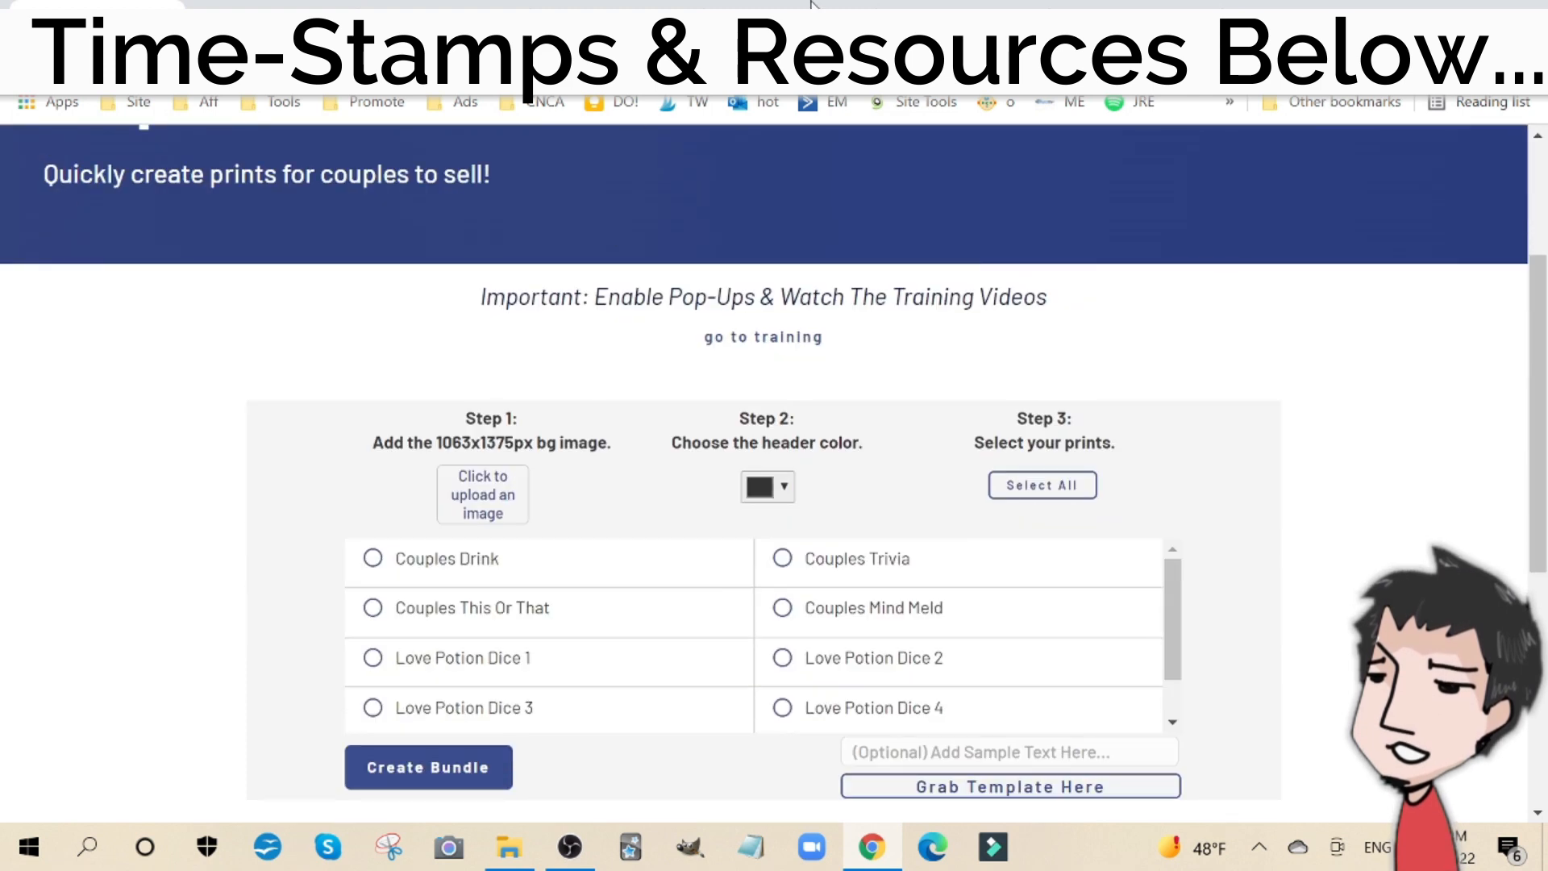
{"action": "left_click", "coordinate": [1133, 4]}
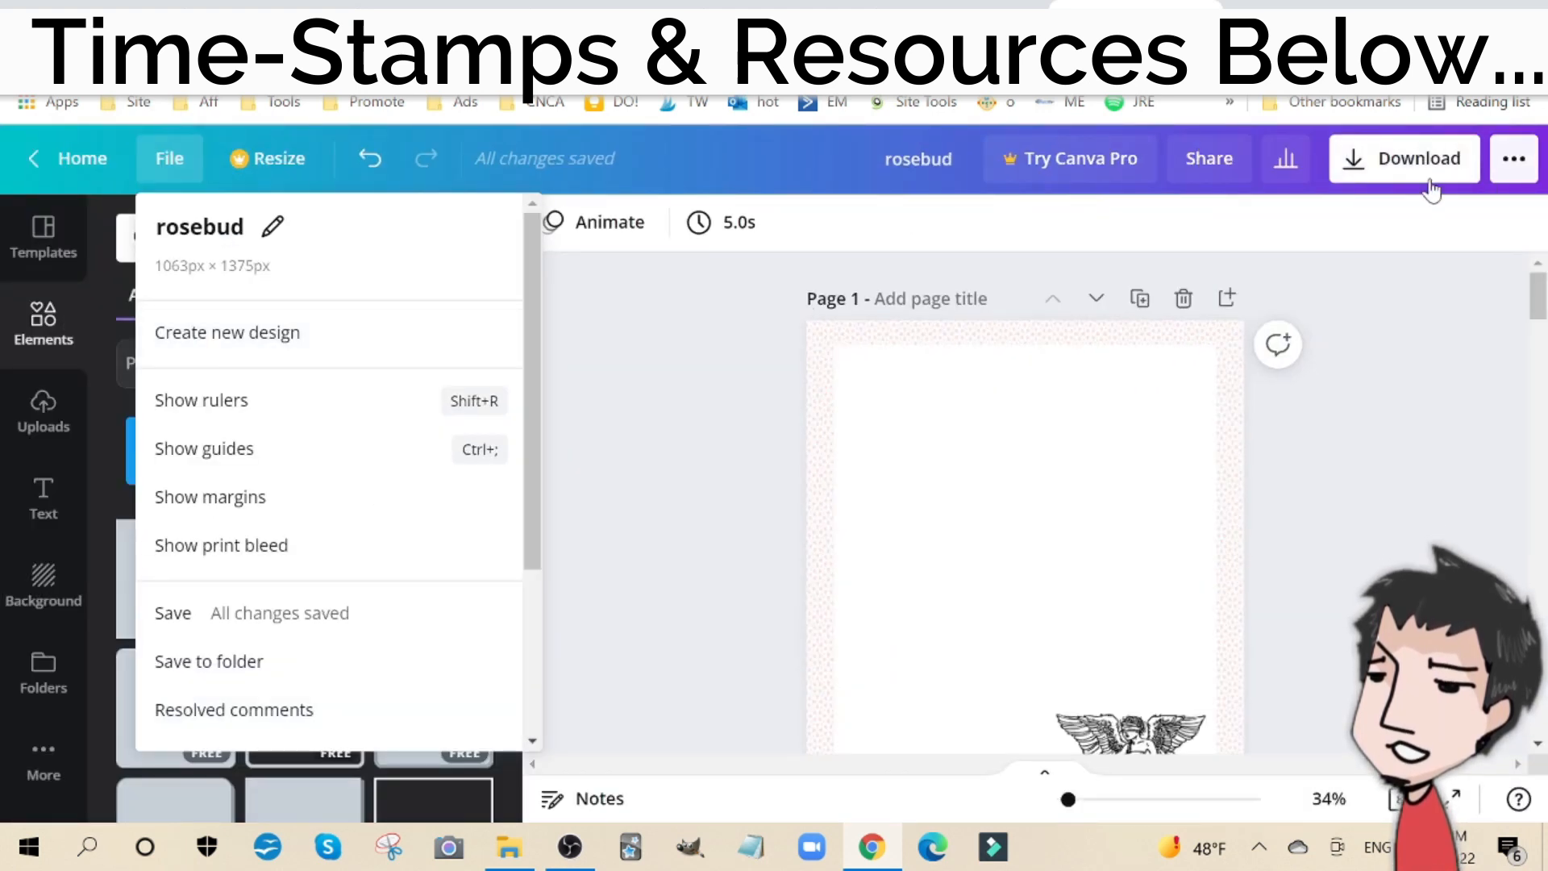
Step: Download only page 1 of the rosebud design as a PNG
{"action": "left_click", "coordinate": [1453, 158]}
{"action": "left_click", "coordinate": [1250, 604]}
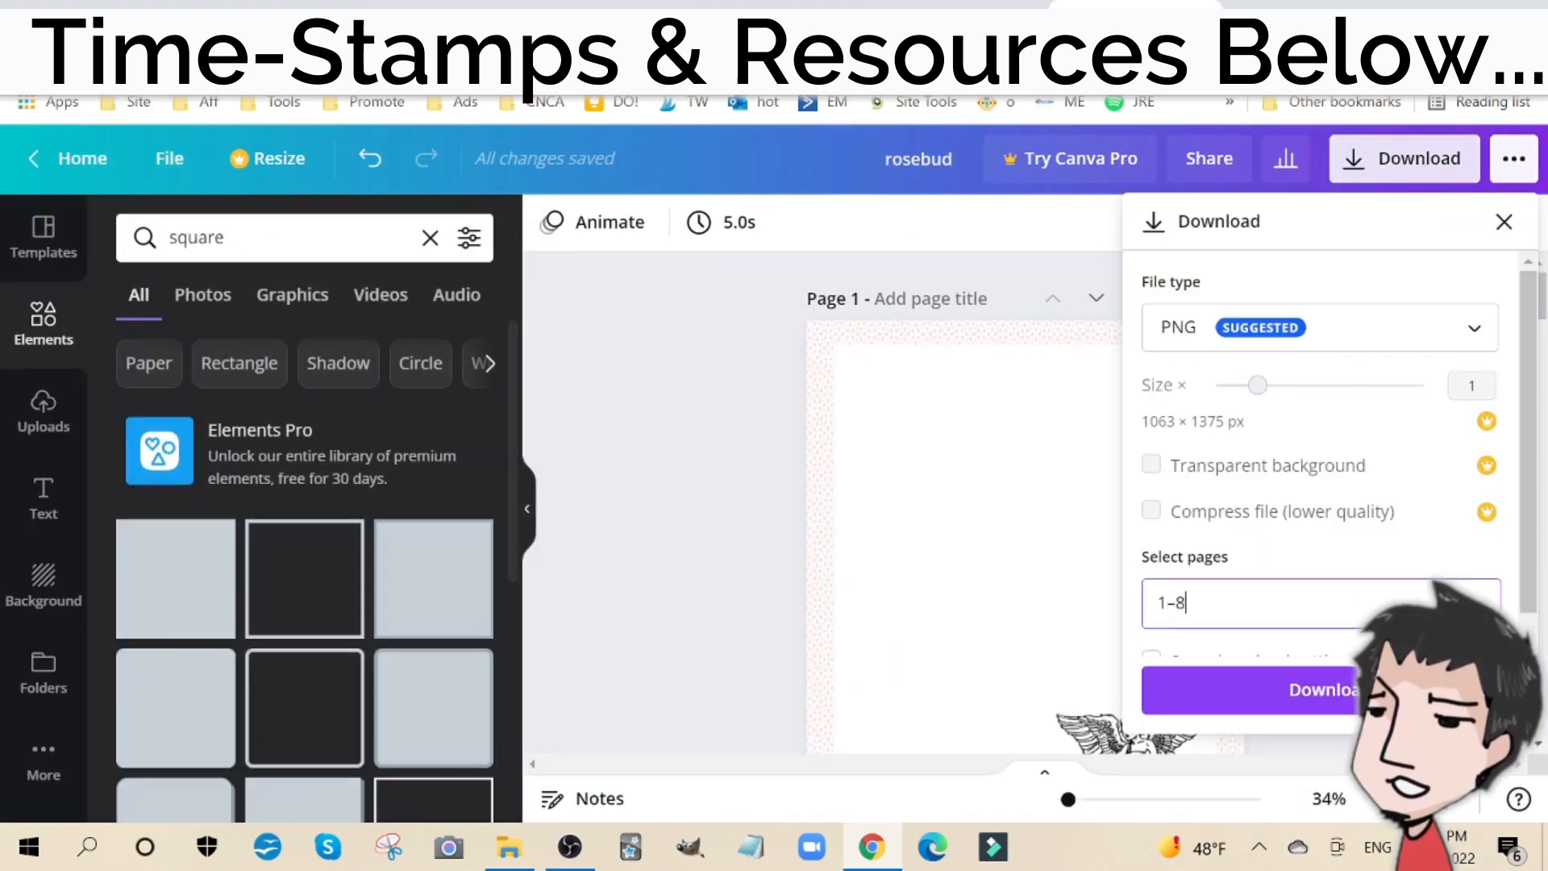
{"action": "left_click", "coordinate": [1452, 282]}
{"action": "left_click", "coordinate": [1453, 282]}
{"action": "left_click", "coordinate": [1320, 524]}
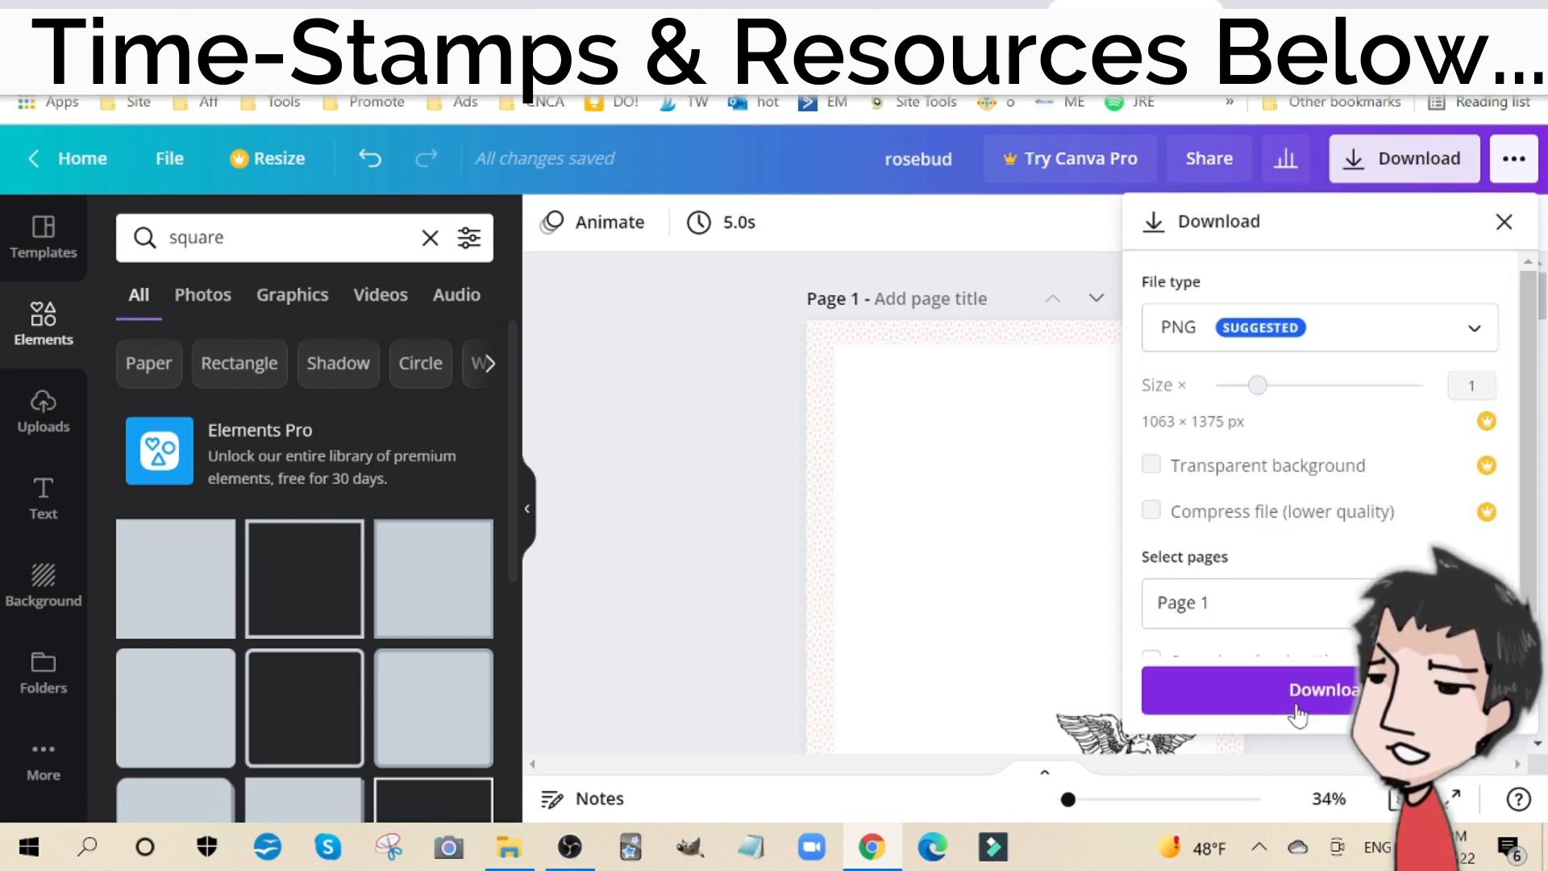
{"action": "left_click", "coordinate": [1306, 687]}
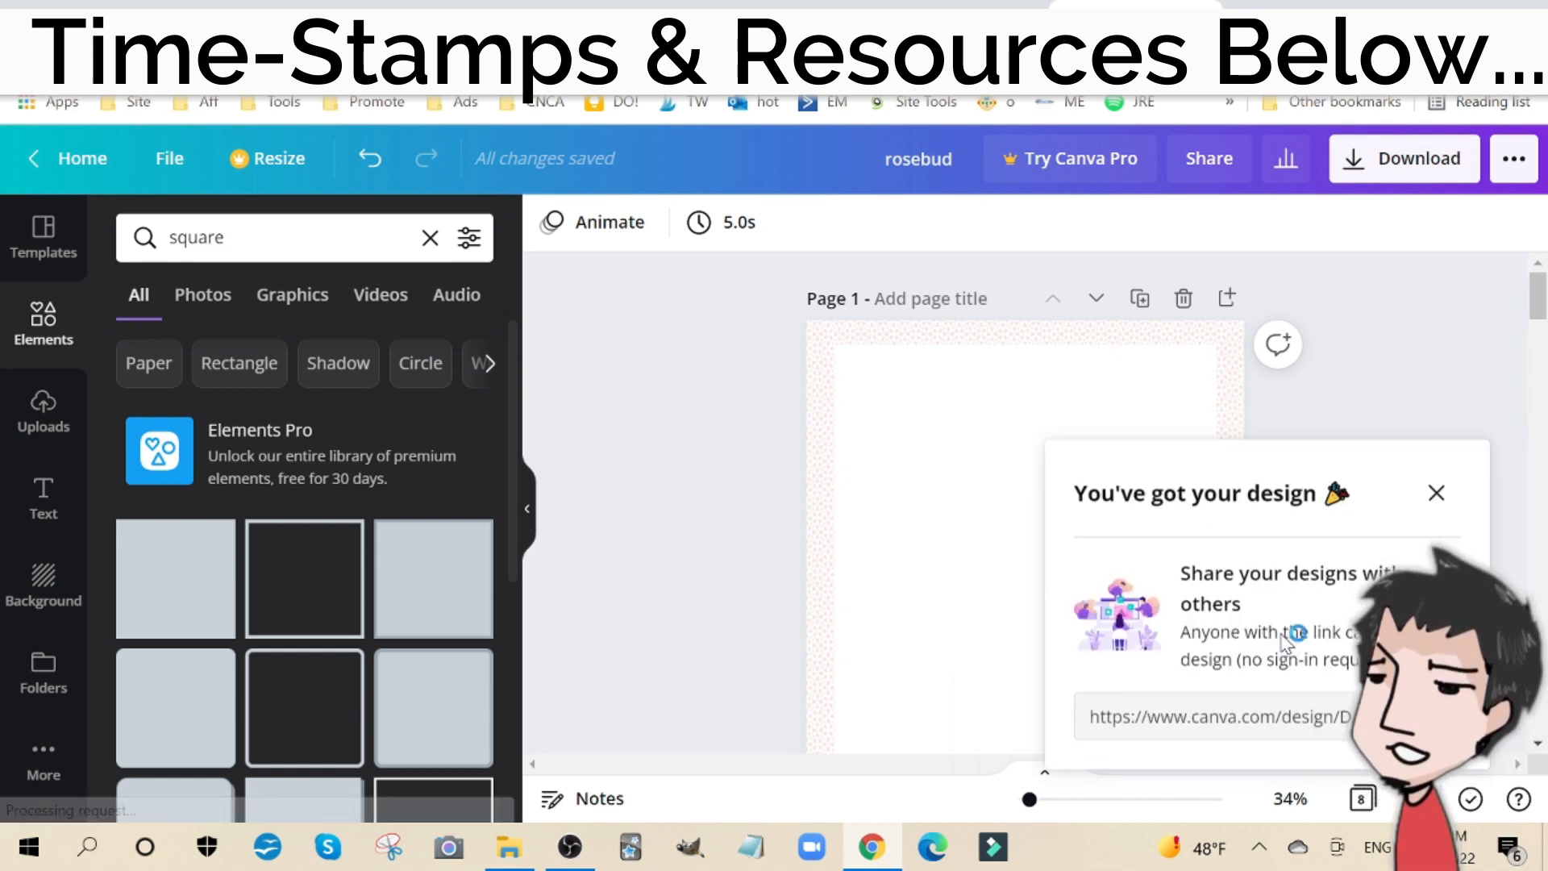
Step: Switch to the Couples Prints page and upload rosebud.png from the Downloads folder as the 1063x1375px background image
{"action": "left_click", "coordinate": [109, 3]}
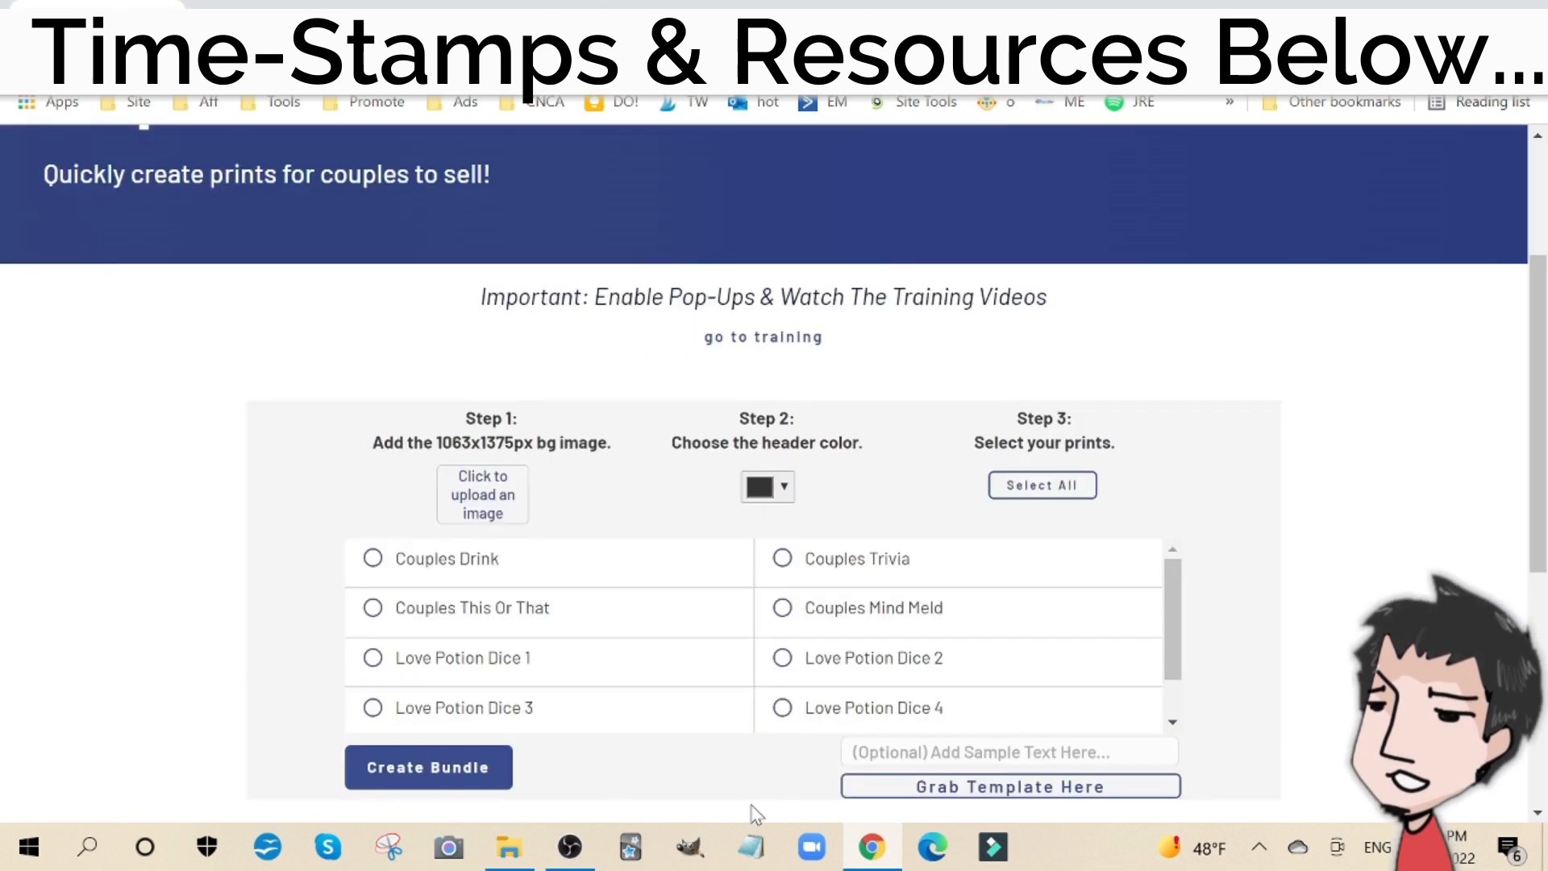
{"action": "left_click", "coordinate": [519, 855]}
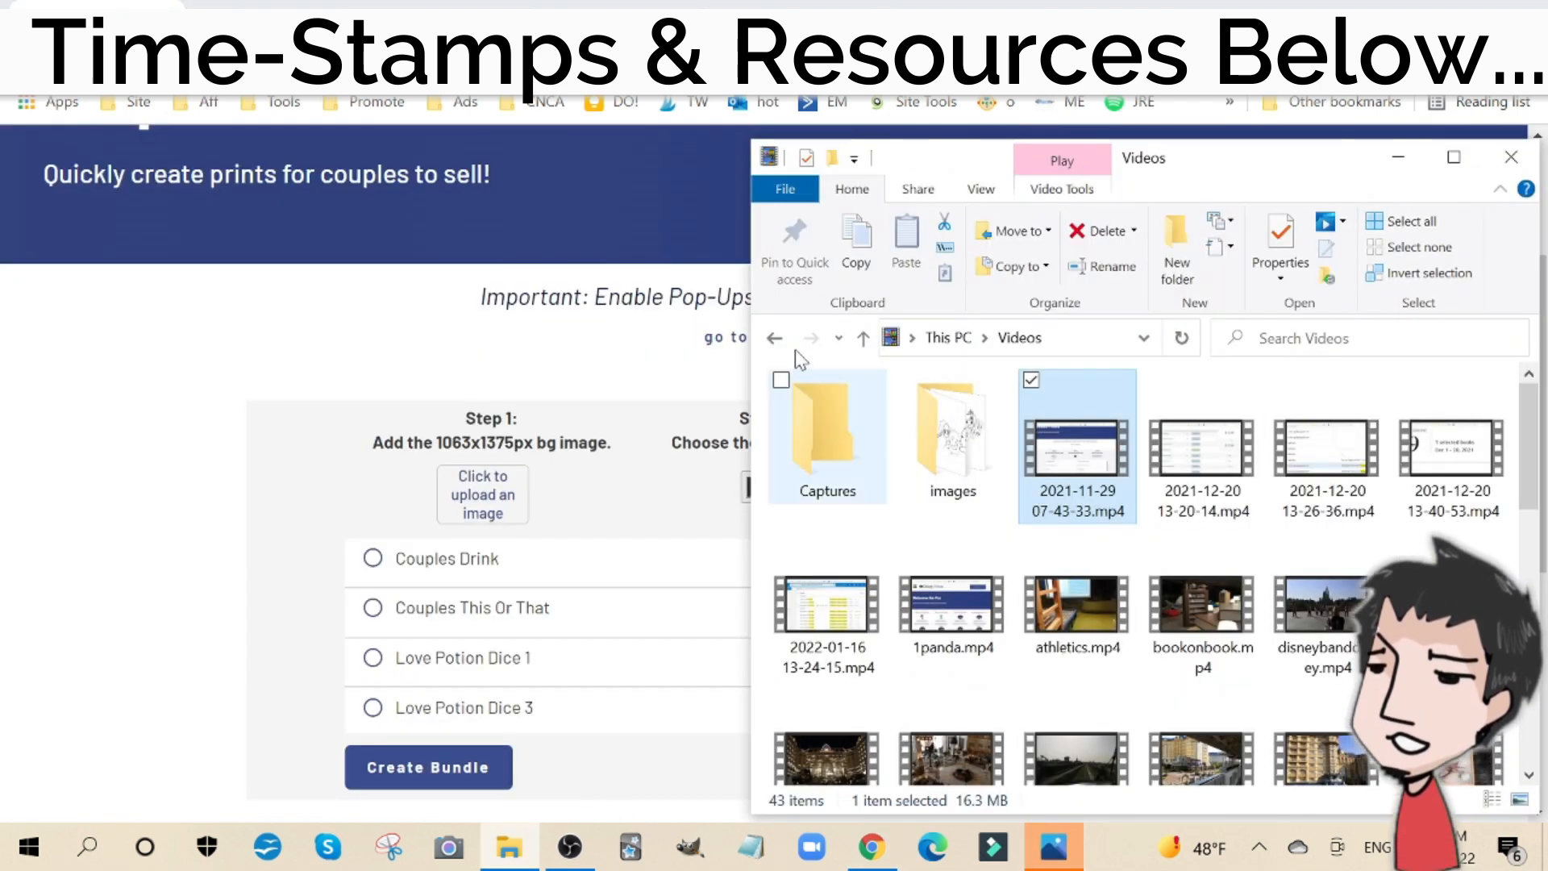
{"action": "left_click", "coordinate": [774, 338]}
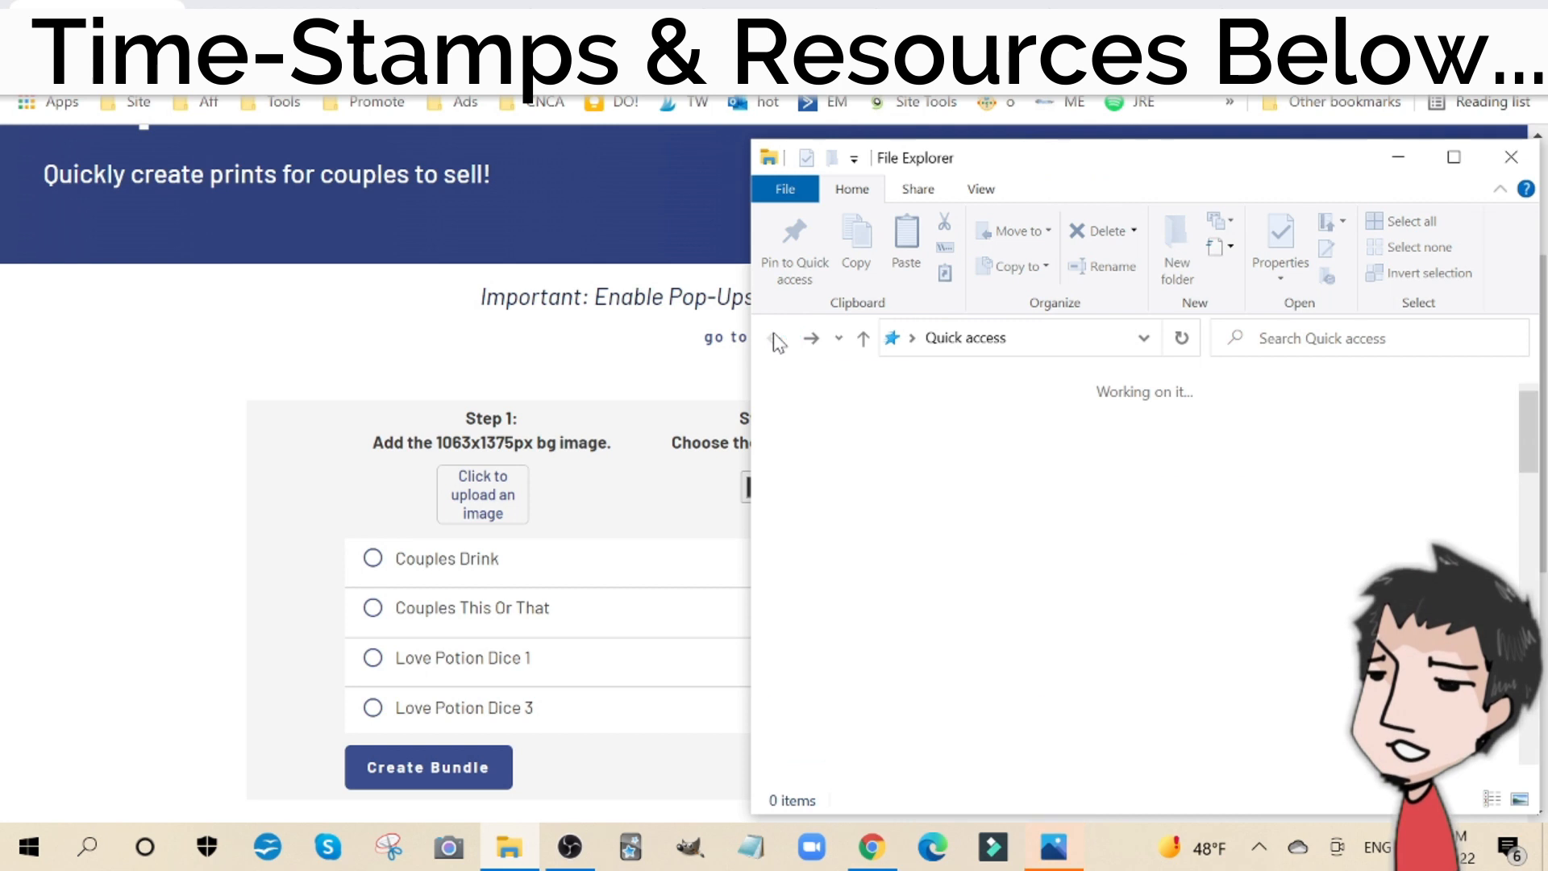
{"action": "double_click", "coordinate": [1199, 407]}
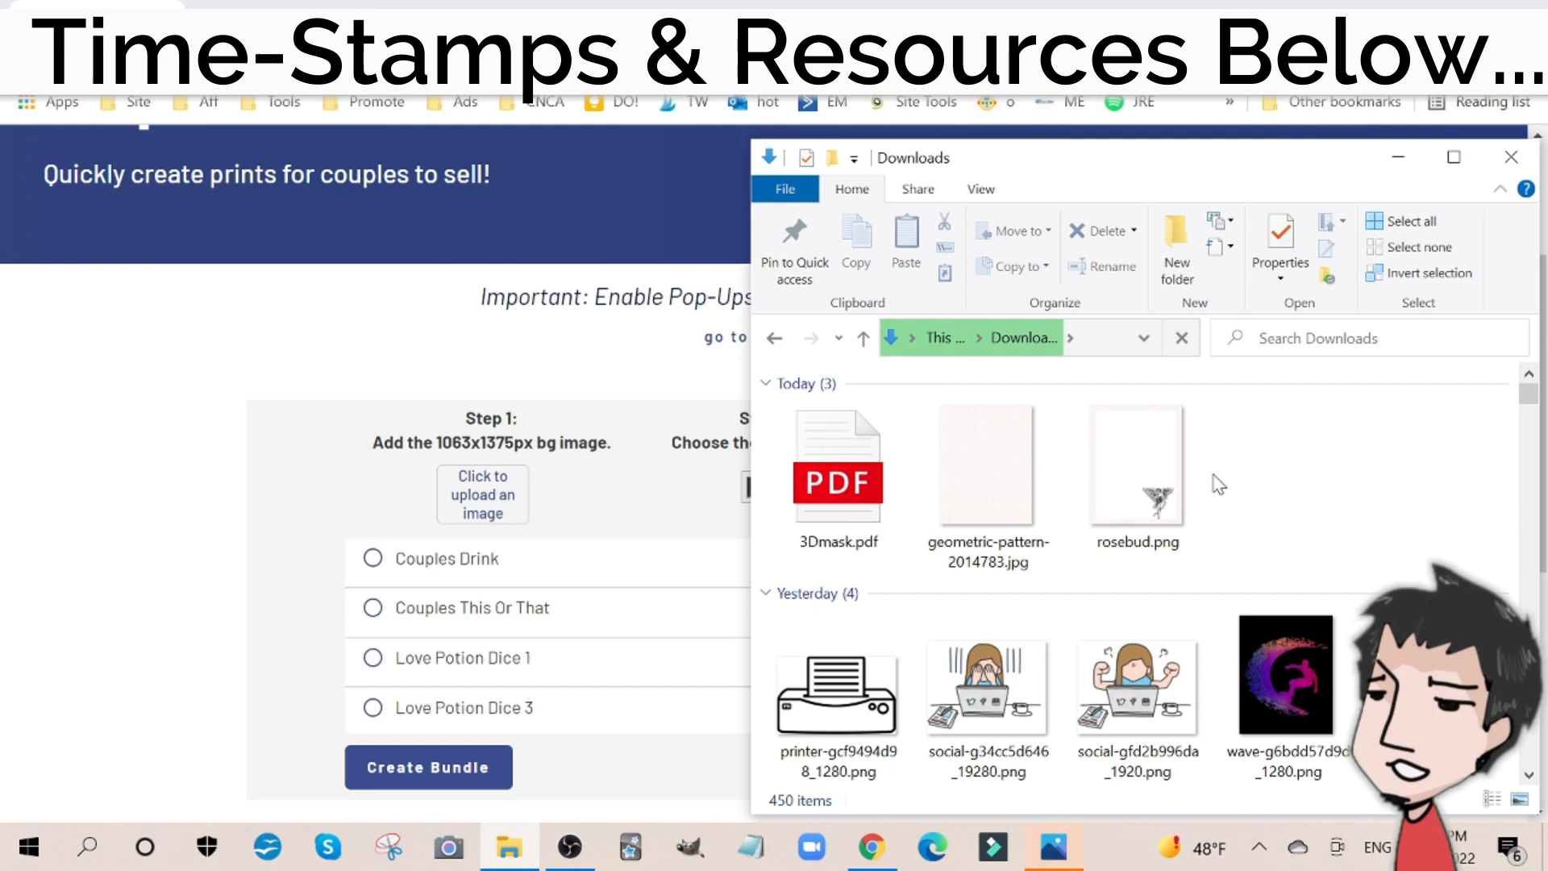
{"action": "left_click", "coordinate": [1158, 471]}
{"action": "left_click_drag", "start_coordinate": [1158, 476], "coordinate": [491, 506]}
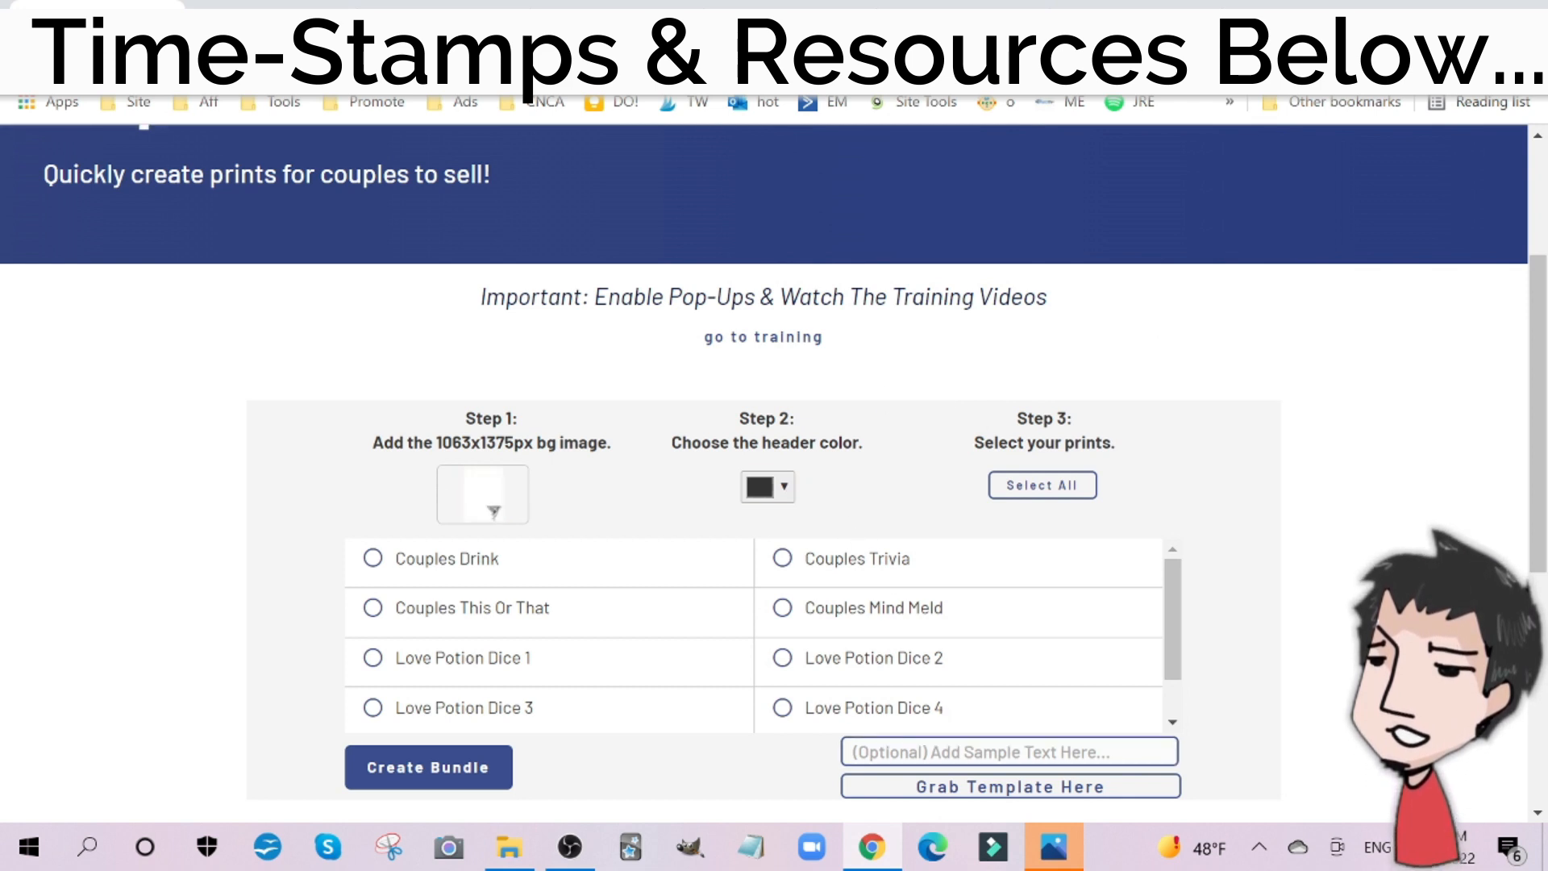
Step: Open the background template prompt on the Couples Prints page and close it again
{"action": "left_click", "coordinate": [1039, 790]}
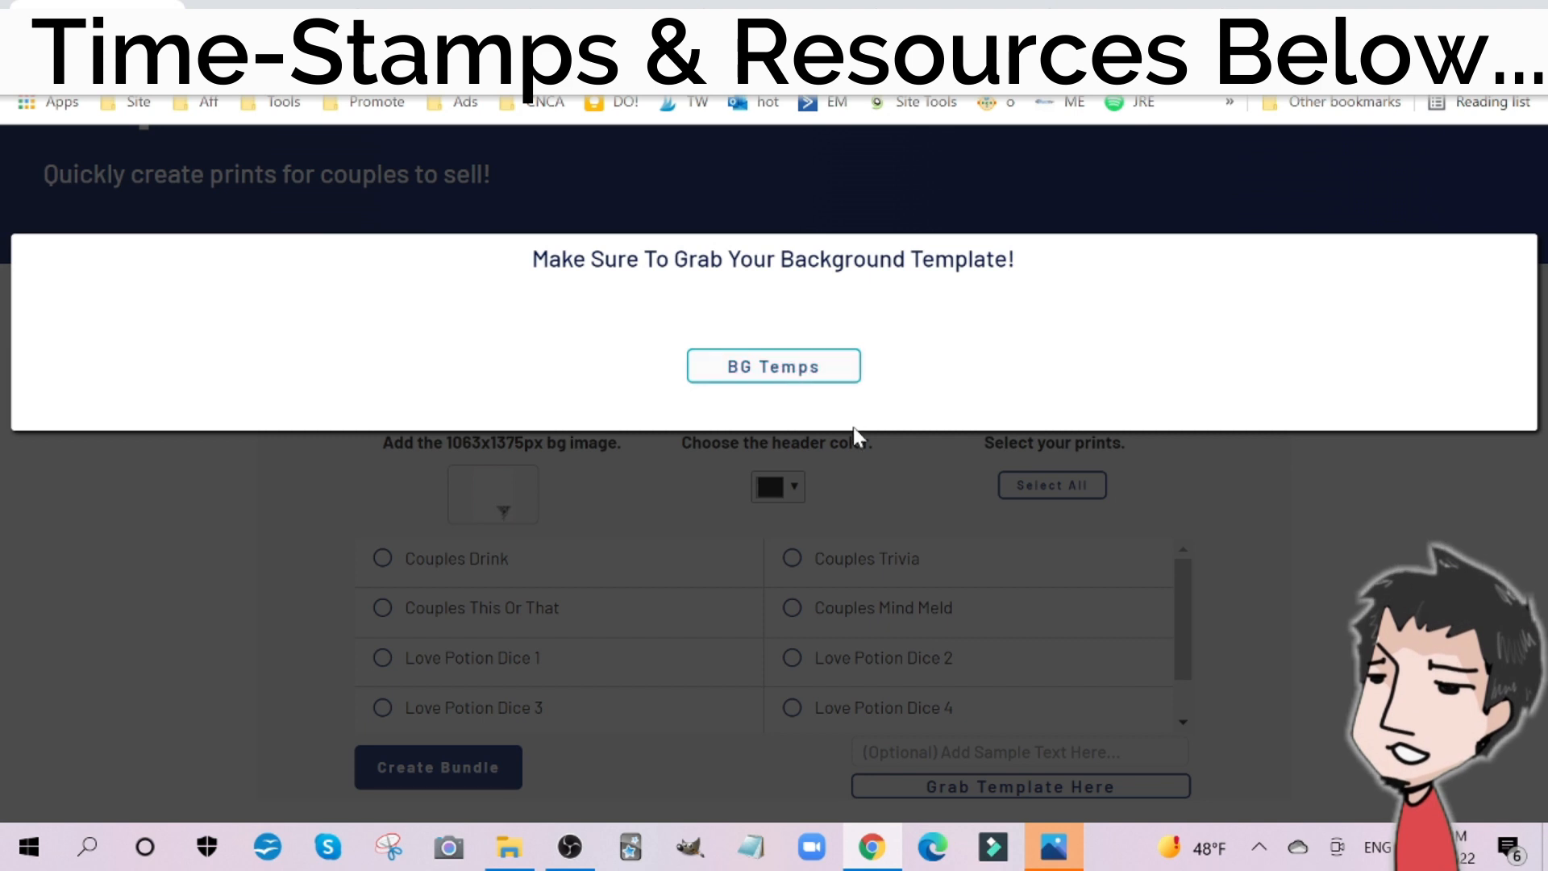
{"action": "left_click", "coordinate": [937, 512]}
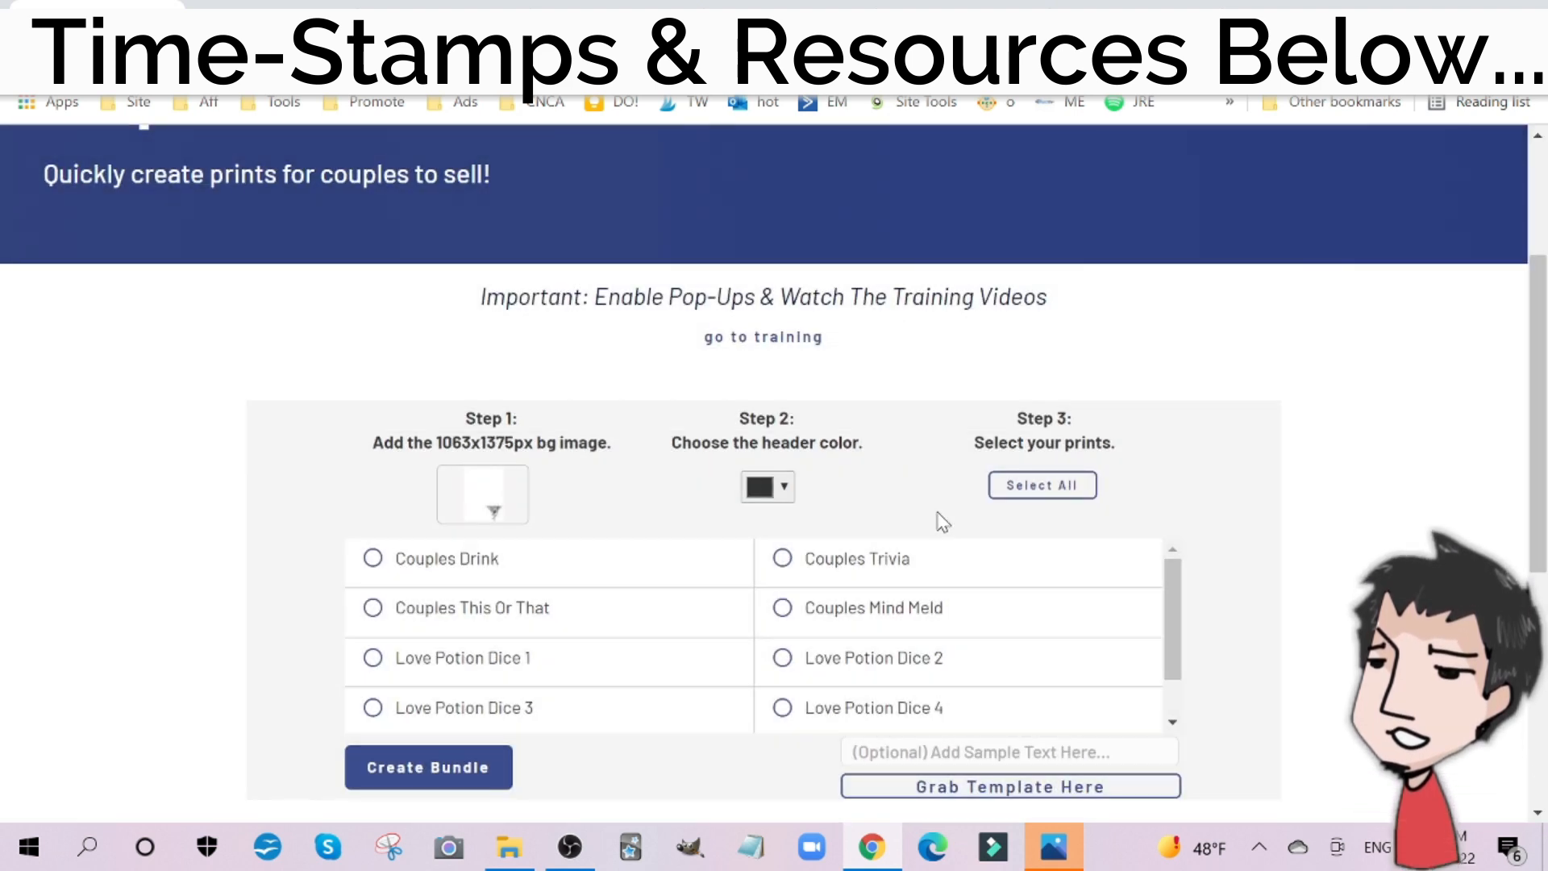
Step: Set the header color of the couples bundle to red #dc0202
{"action": "left_click", "coordinate": [784, 487]}
{"action": "left_click_drag", "start_coordinate": [872, 525], "coordinate": [892, 534]}
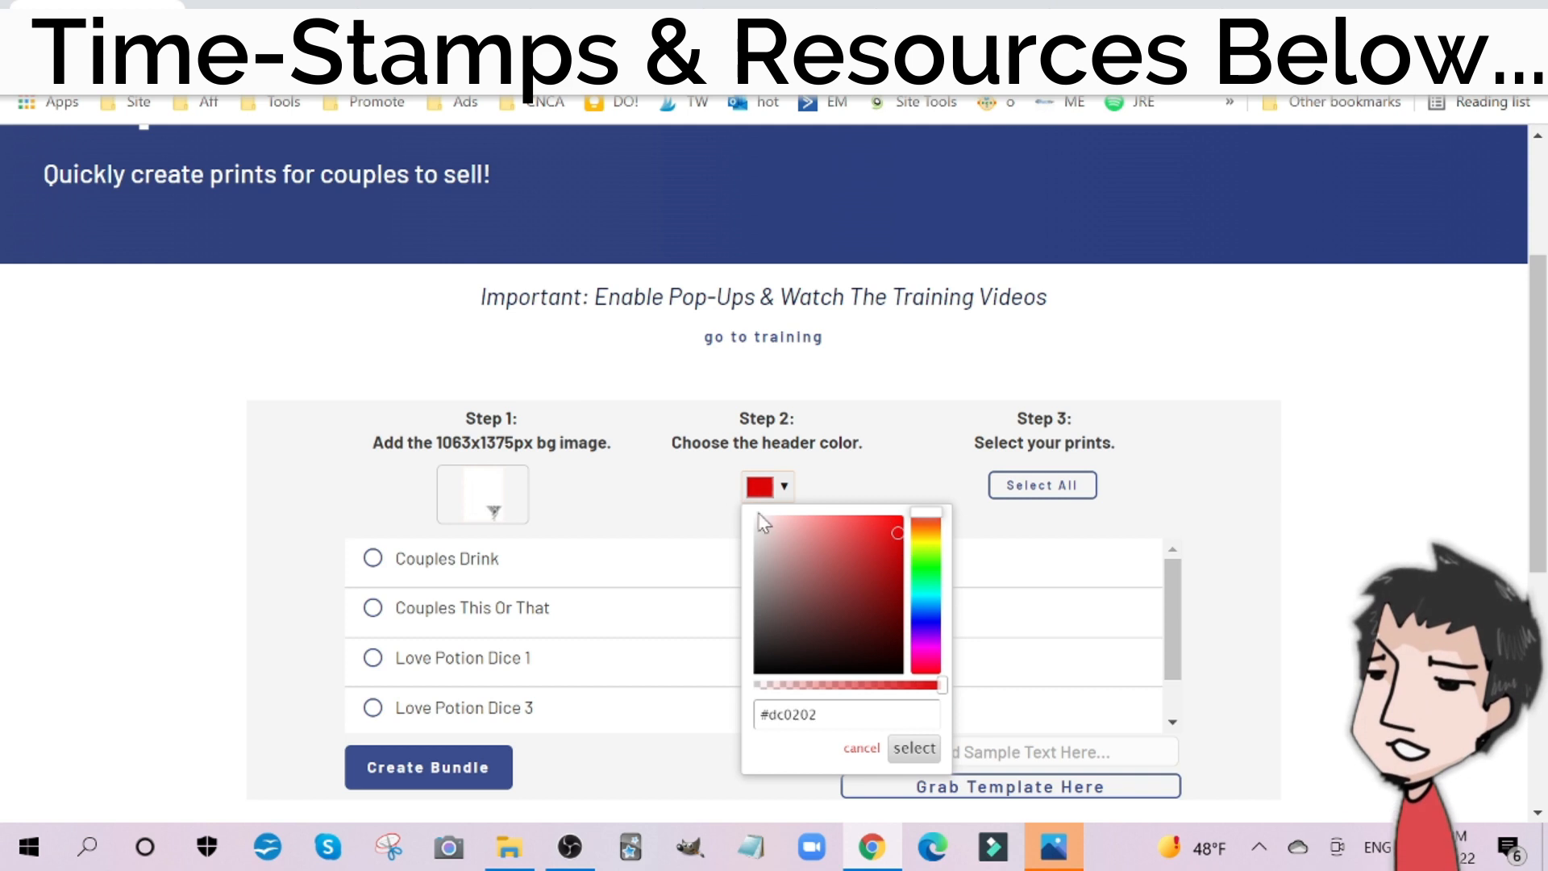
{"action": "left_click", "coordinate": [621, 498]}
Step: Select the Couples Drink, Couples Mind Meld and Love Potion Dice 1 prints and create the bundle
{"action": "scroll", "coordinate": [766, 484], "scroll_direction": "down", "scroll_amount": 4}
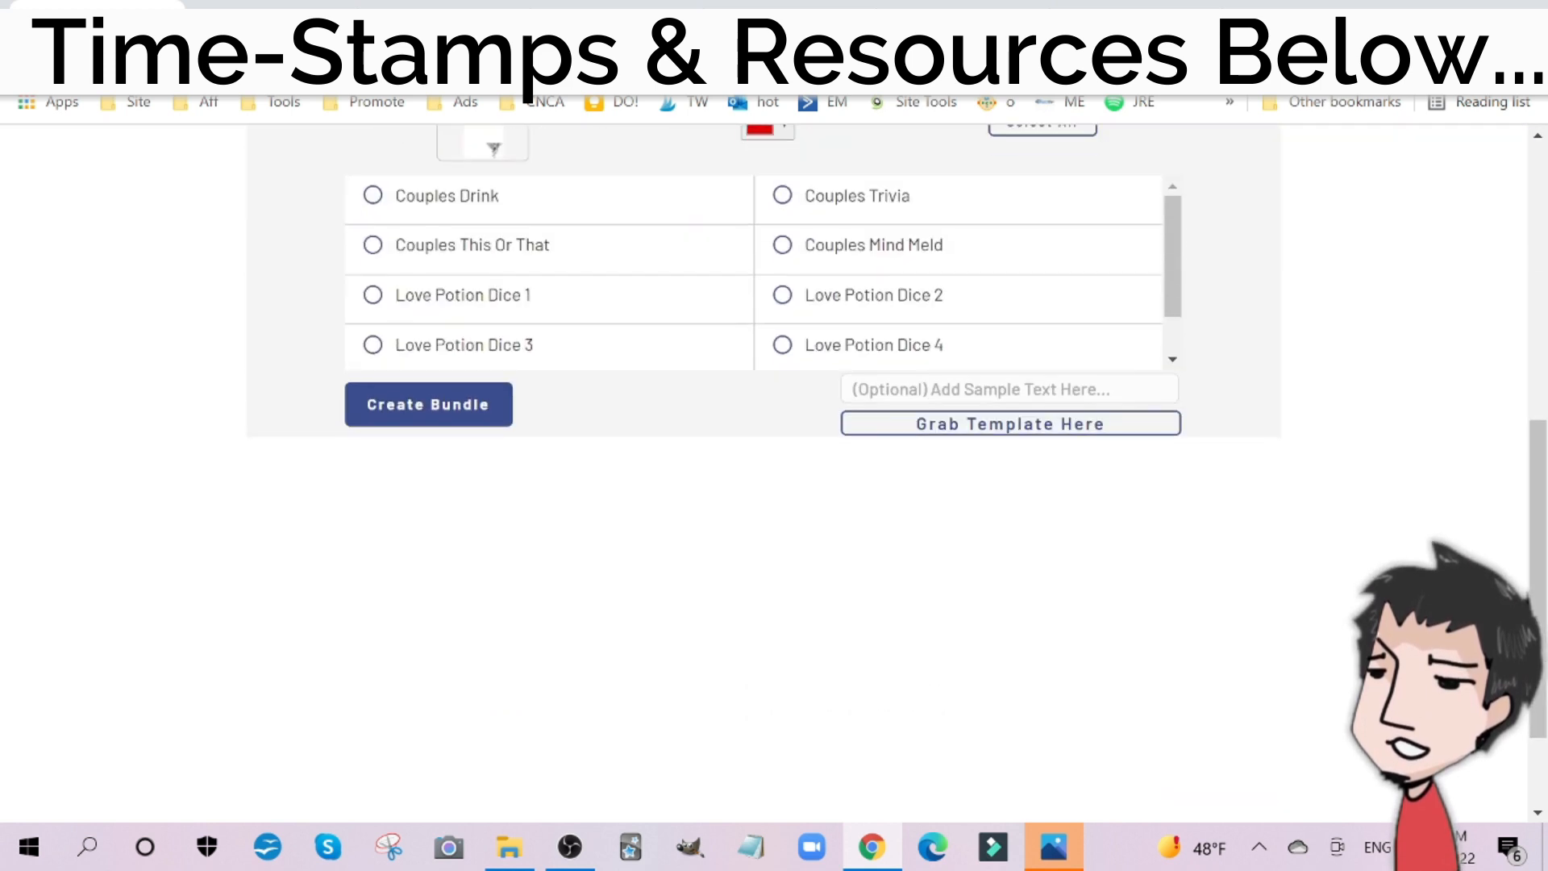
{"action": "scroll", "coordinate": [891, 228], "scroll_direction": "down", "scroll_amount": 1}
{"action": "scroll", "coordinate": [891, 228], "scroll_direction": "up", "scroll_amount": 5}
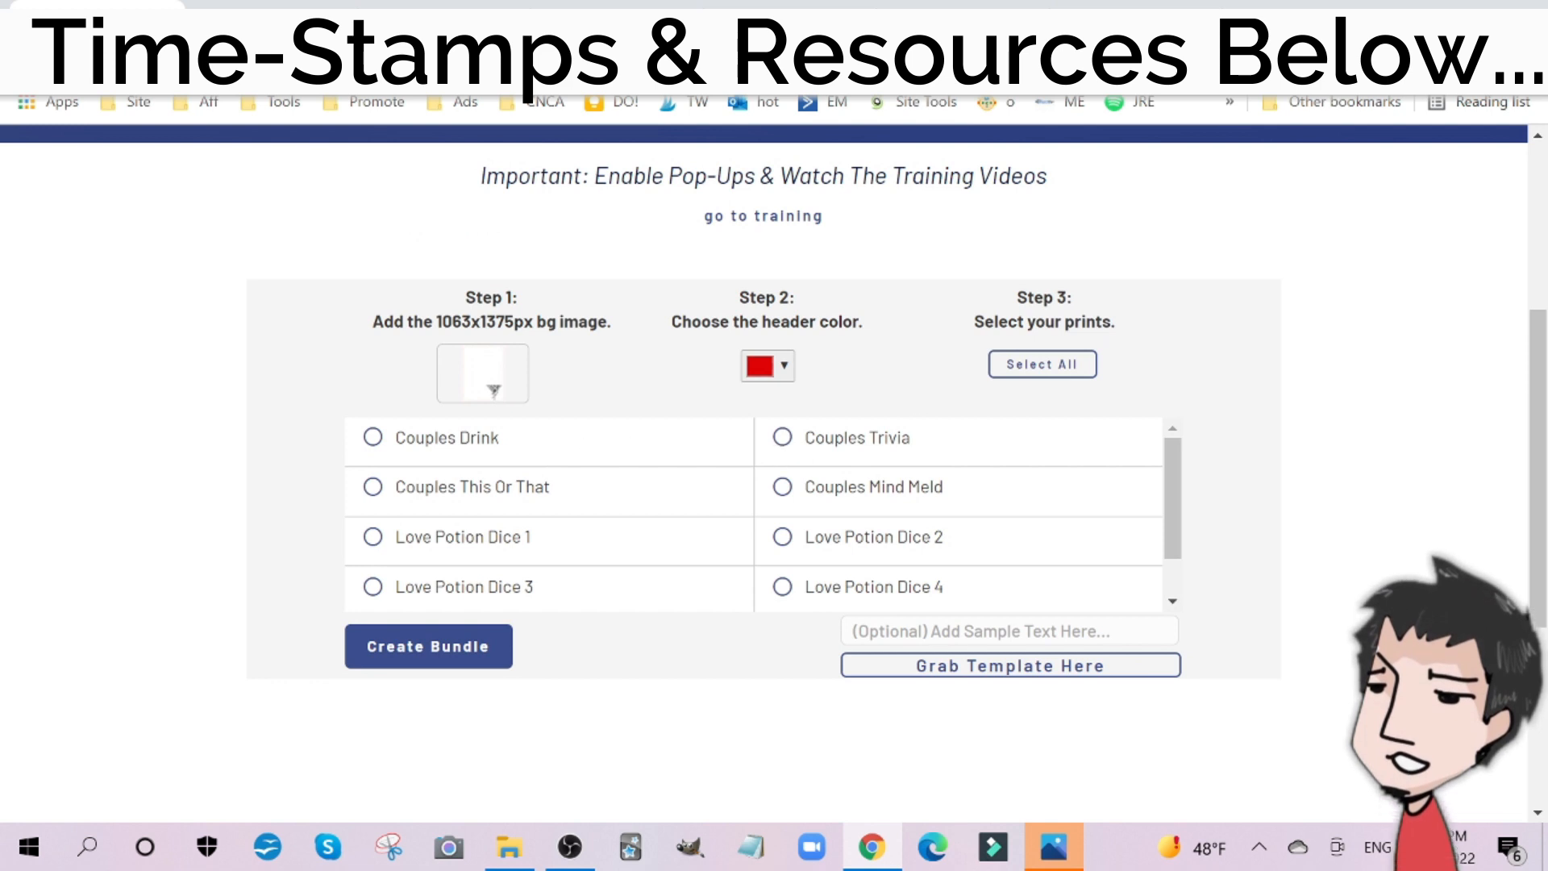
{"action": "left_click", "coordinate": [375, 438]}
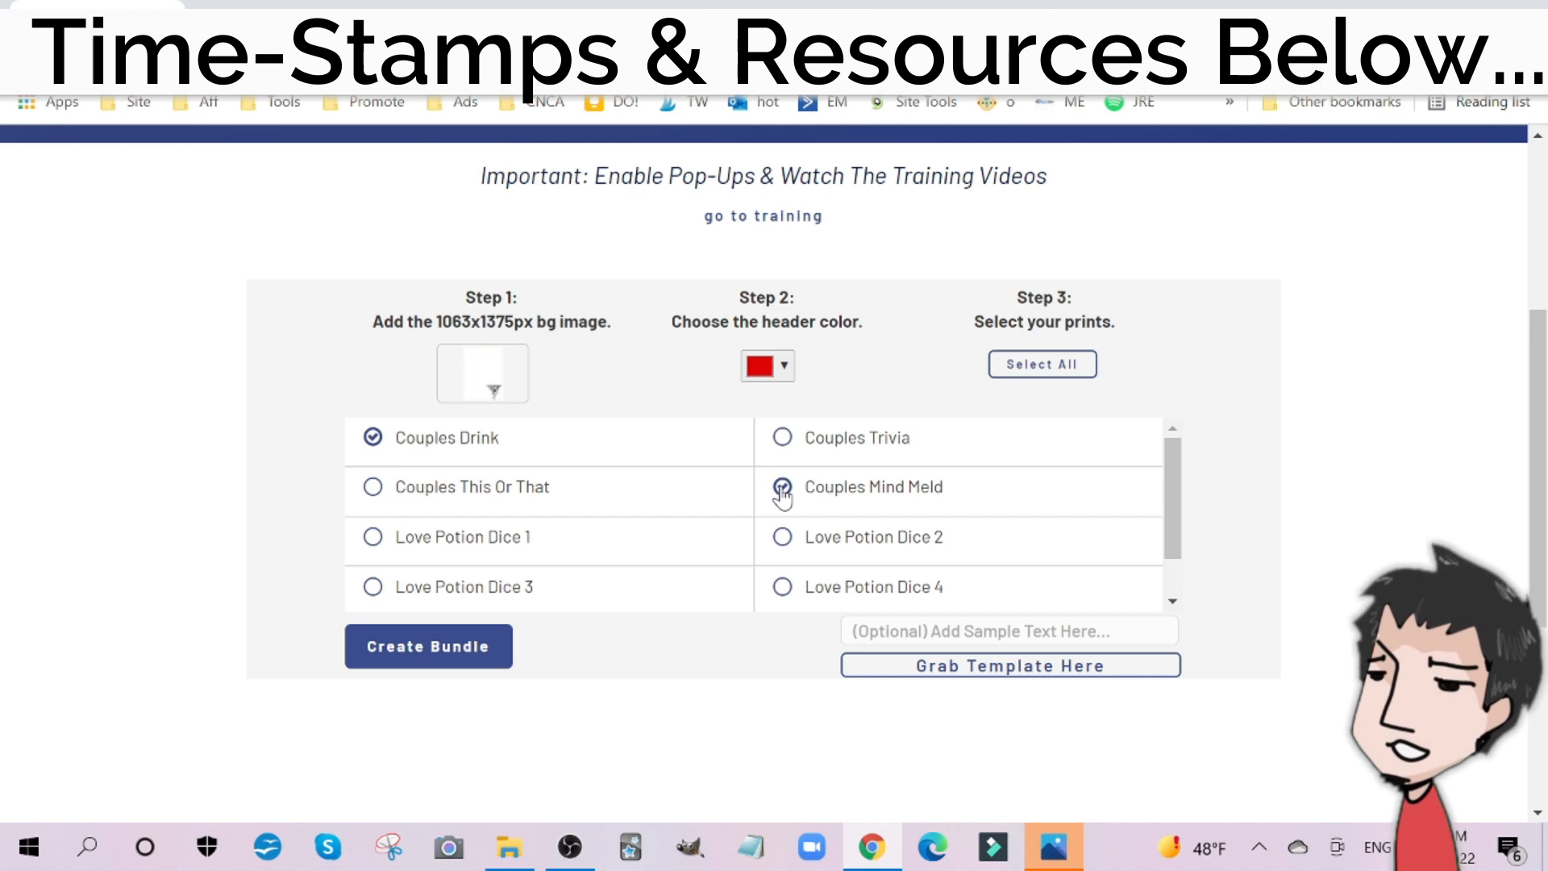
{"action": "left_click", "coordinate": [373, 539]}
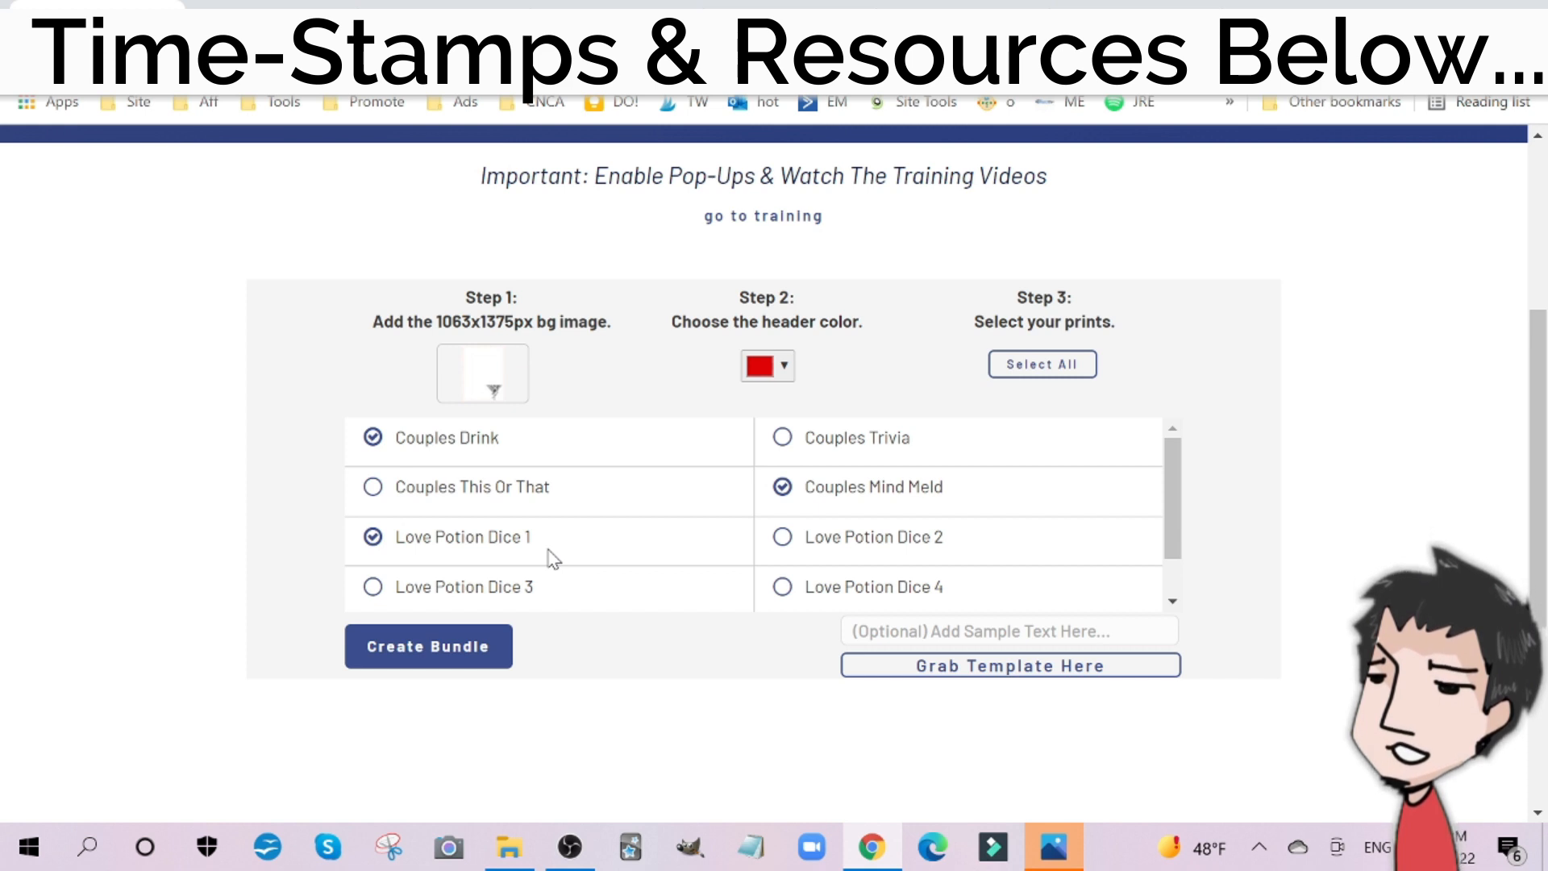
{"action": "left_click", "coordinate": [482, 647]}
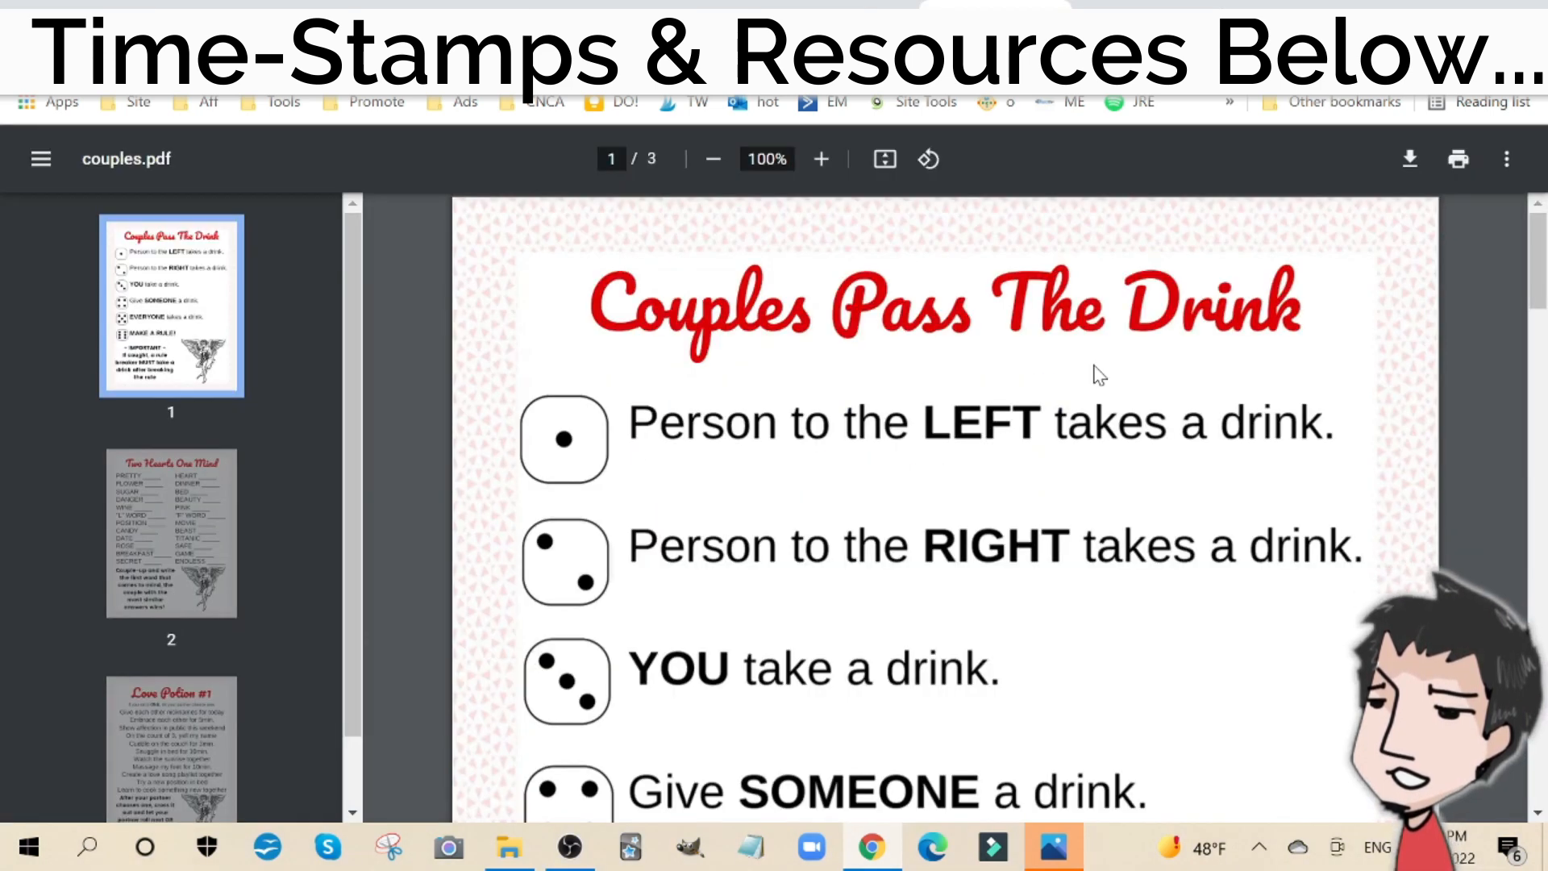
Step: Examine the generated couples.pdf, checking the layout and the dice rules on the Couples Pass The Drink page
{"action": "scroll", "coordinate": [1174, 417], "scroll_direction": "down", "scroll_amount": 6}
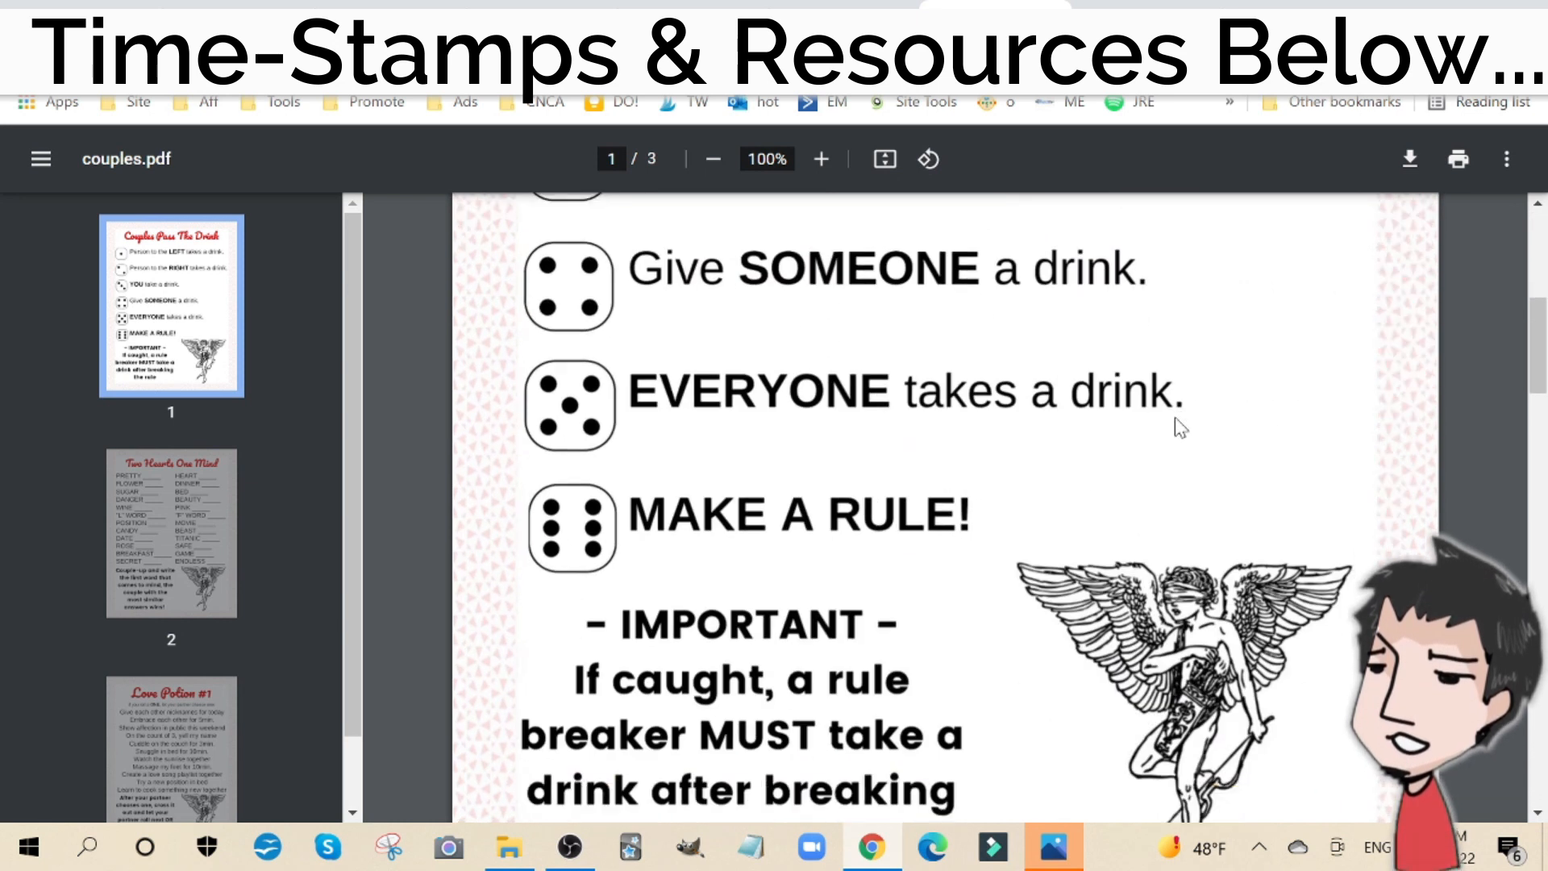
{"action": "scroll", "coordinate": [1175, 422], "scroll_direction": "down", "scroll_amount": 15}
{"action": "scroll", "coordinate": [1175, 421], "scroll_direction": "up", "scroll_amount": 10}
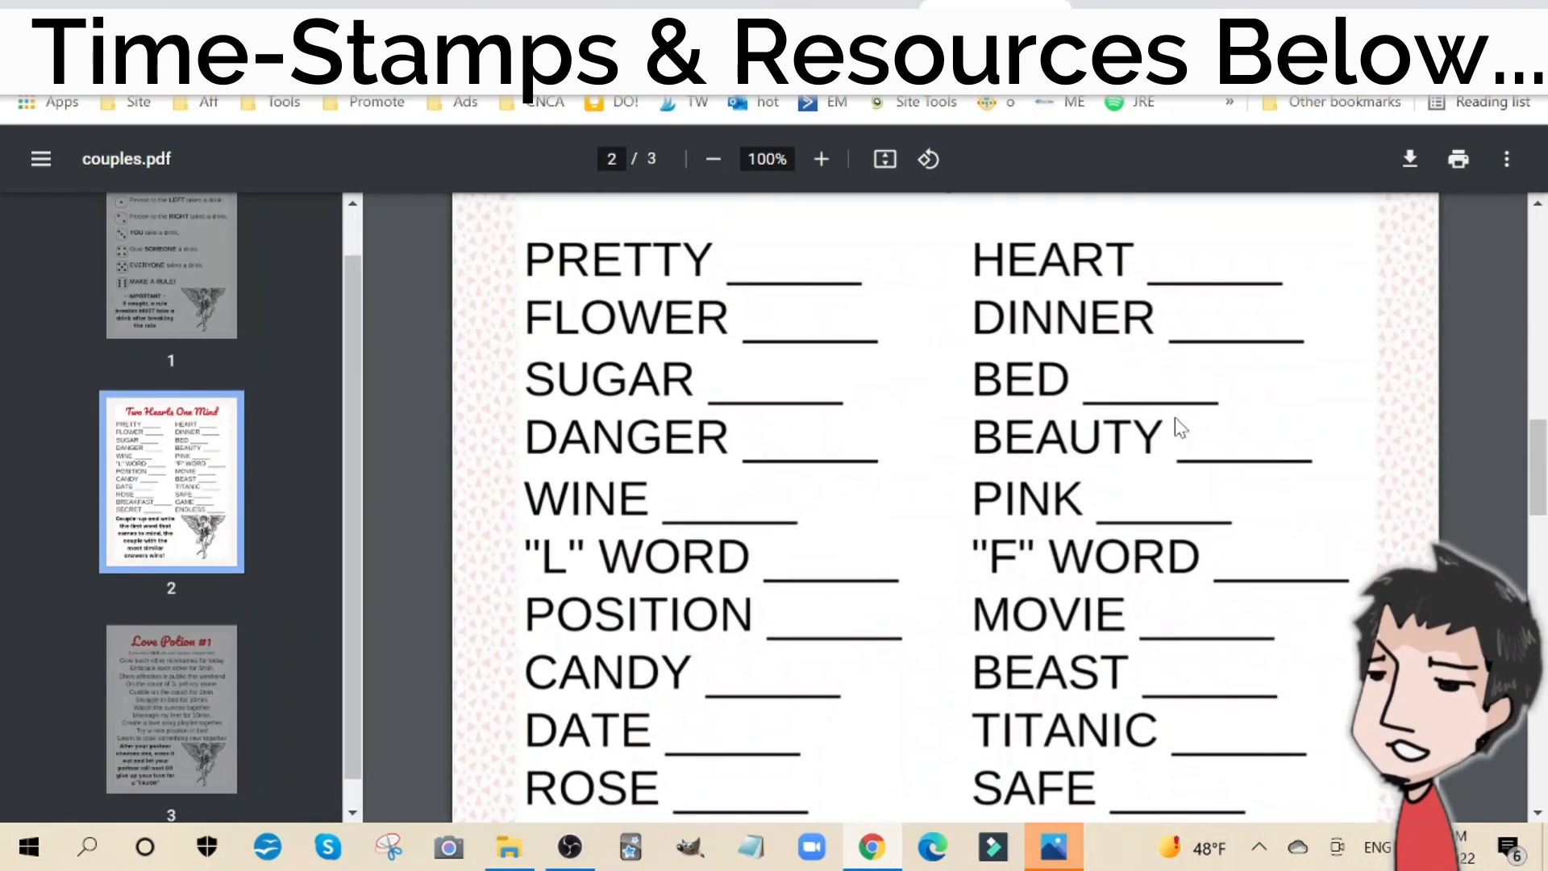
{"action": "scroll", "coordinate": [1175, 418], "scroll_direction": "up", "scroll_amount": 10}
{"action": "scroll", "coordinate": [1175, 425], "scroll_direction": "down", "scroll_amount": 3}
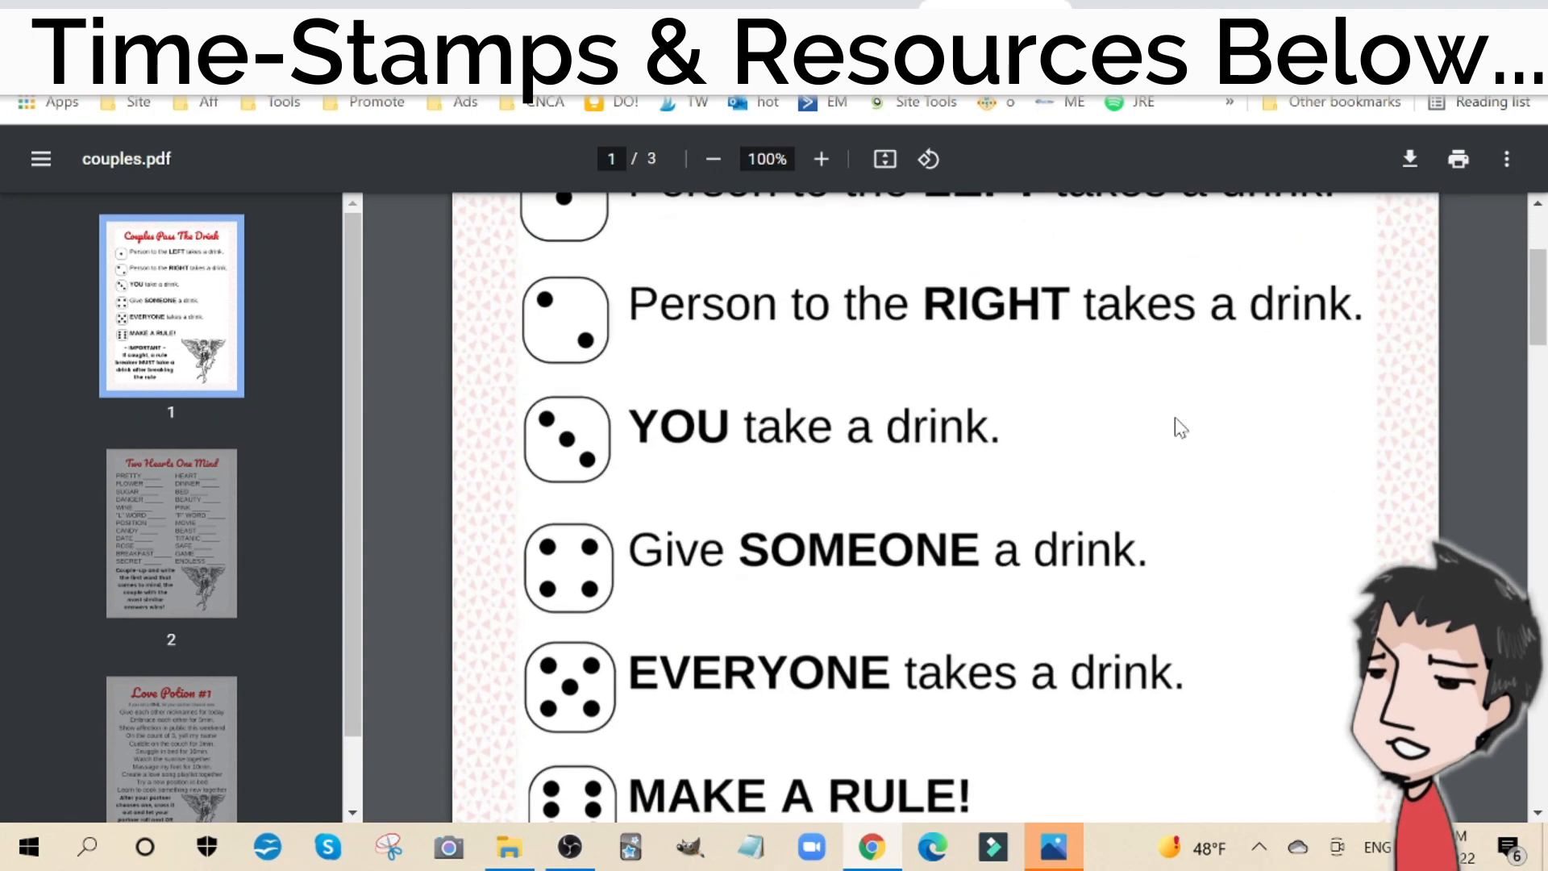
{"action": "scroll", "coordinate": [1092, 380], "scroll_direction": "up", "scroll_amount": 3}
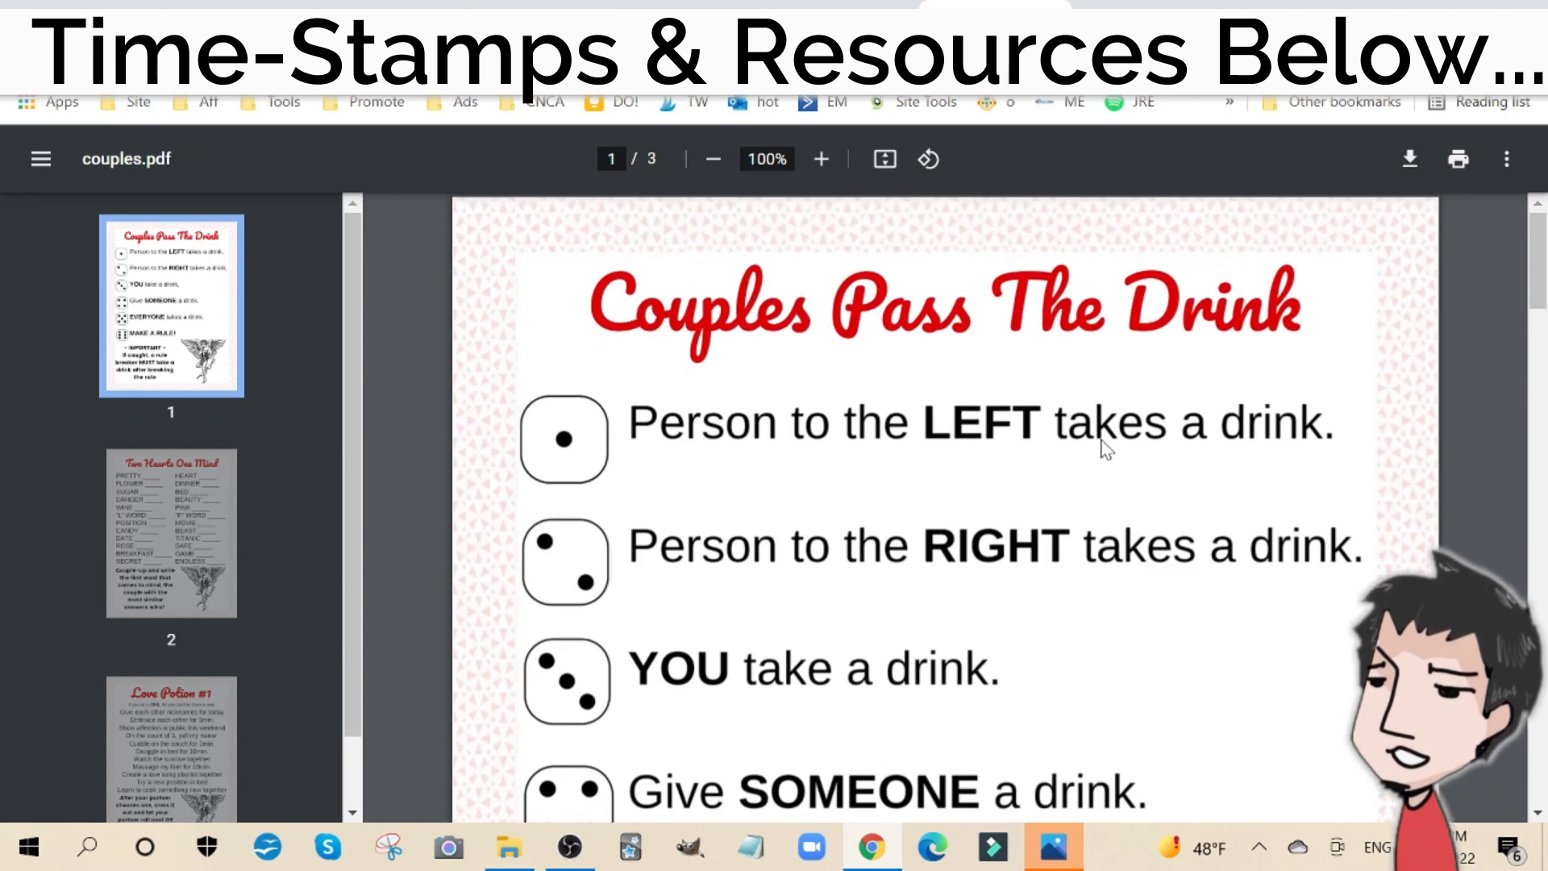
{"action": "scroll", "coordinate": [1107, 444], "scroll_direction": "down", "scroll_amount": 2}
{"action": "scroll", "coordinate": [1105, 443], "scroll_direction": "up", "scroll_amount": 2}
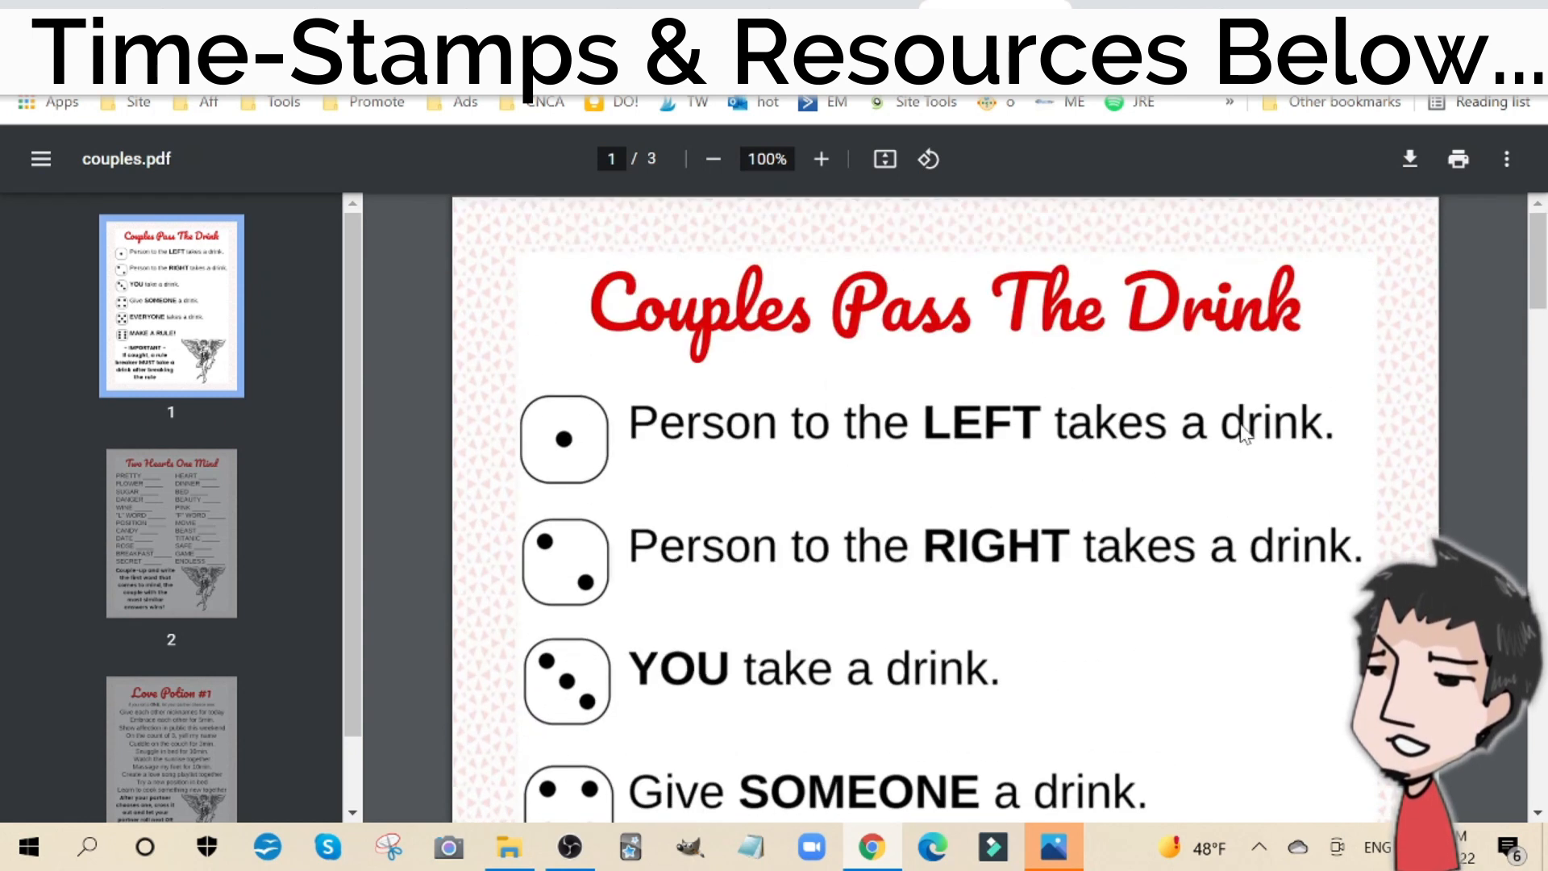
{"action": "scroll", "coordinate": [997, 573], "scroll_direction": "down", "scroll_amount": 4}
{"action": "scroll", "coordinate": [997, 573], "scroll_direction": "down", "scroll_amount": 1}
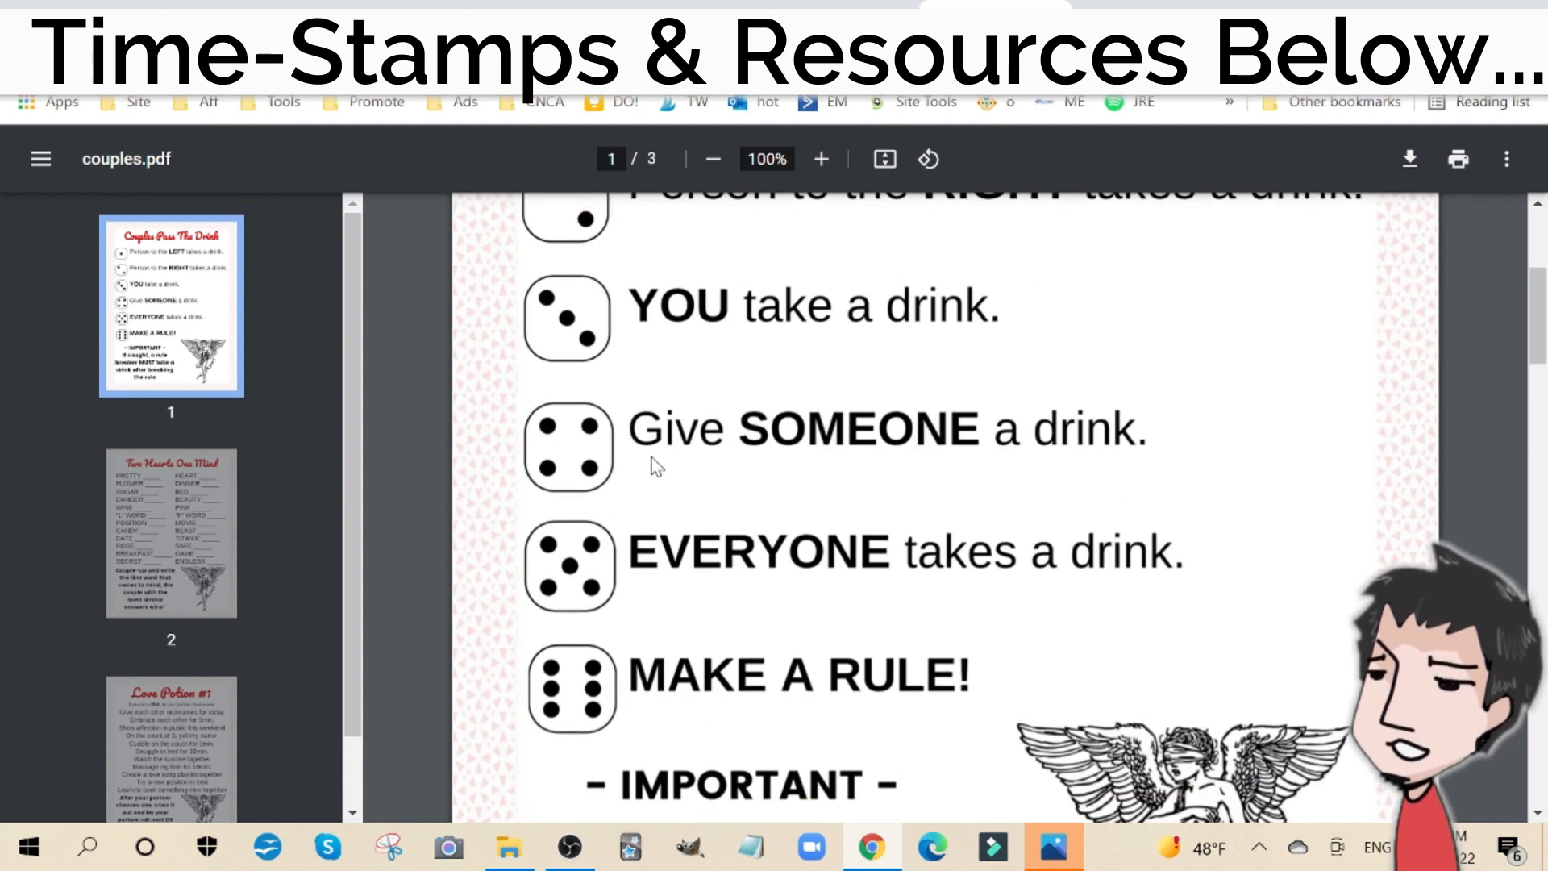
{"action": "scroll", "coordinate": [773, 597], "scroll_direction": "down", "scroll_amount": 3}
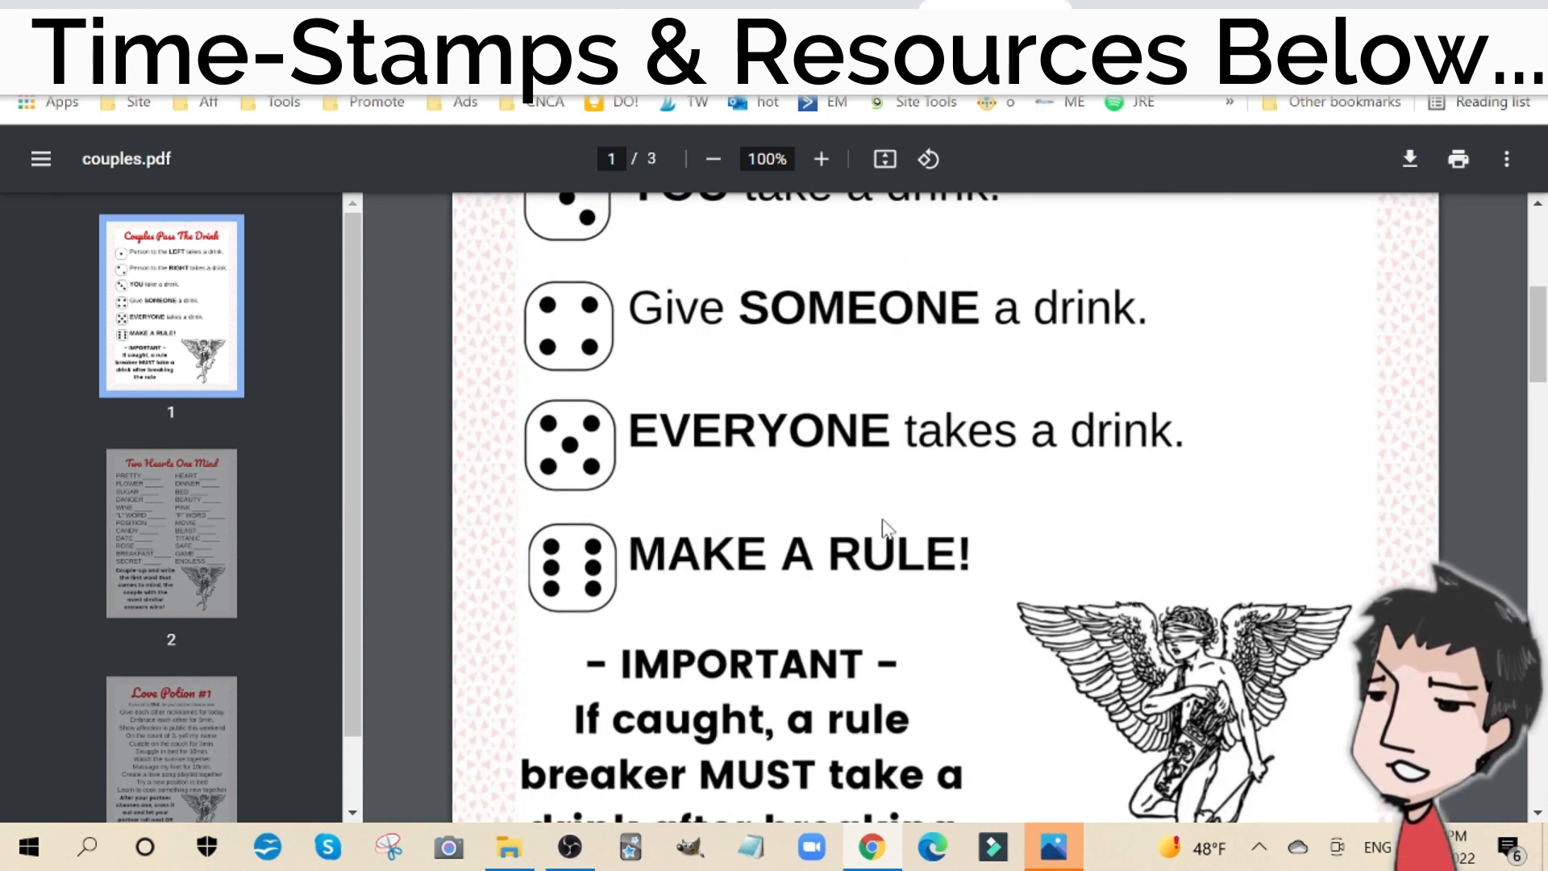